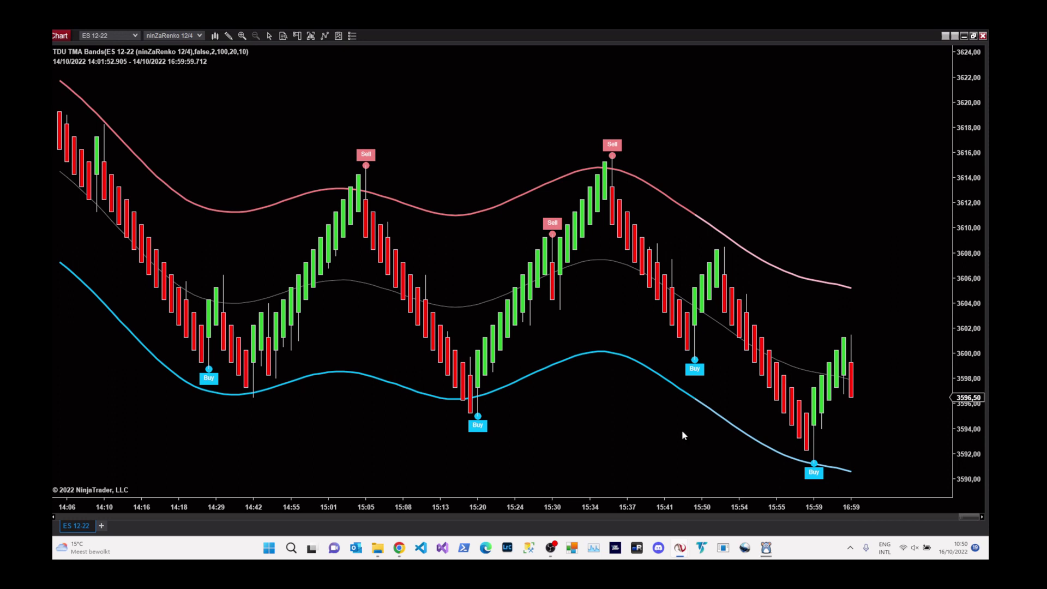
Step: Switch to Chrome and browse the TradeDevils home page, the Indicators collection and the Free Trial page
click(400, 548)
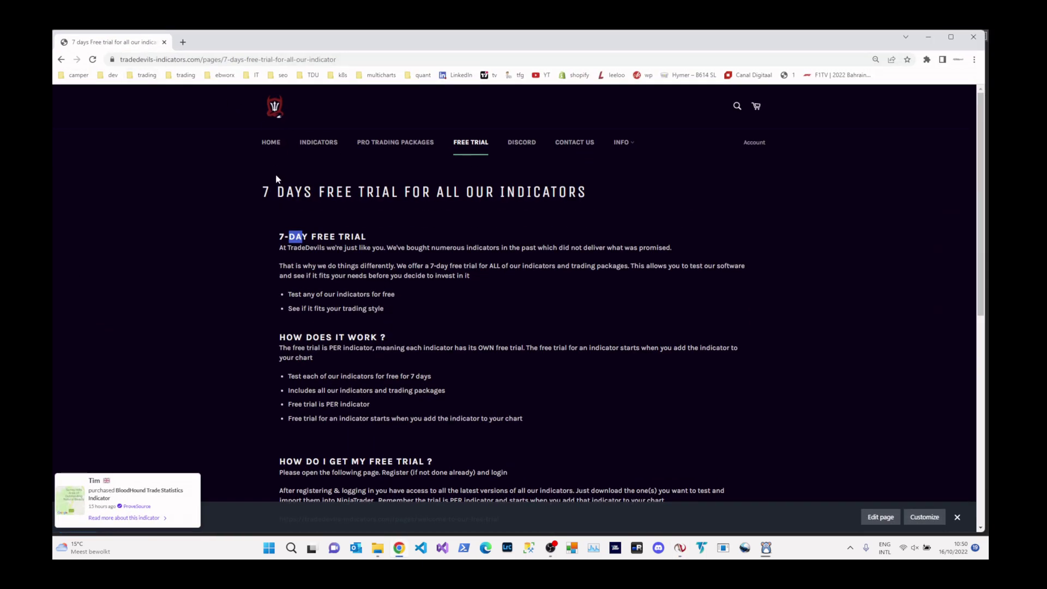
click(274, 152)
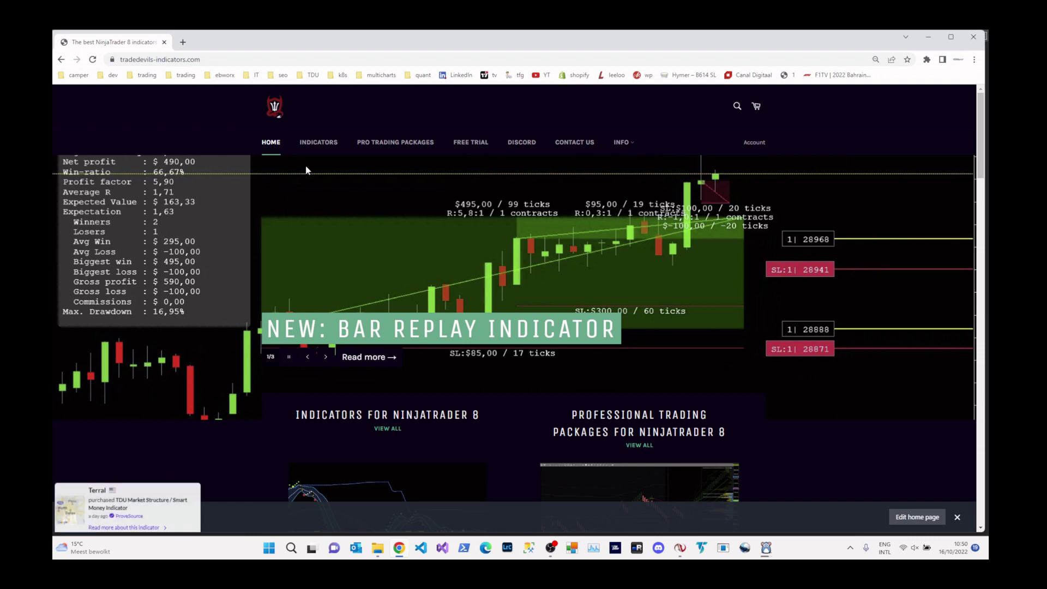
click(321, 145)
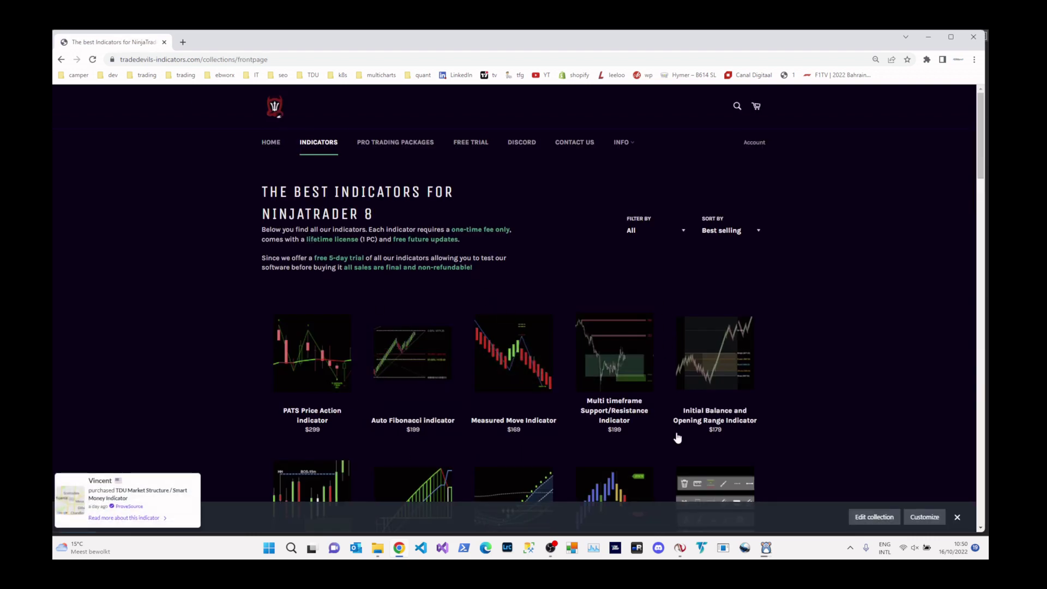
click(473, 144)
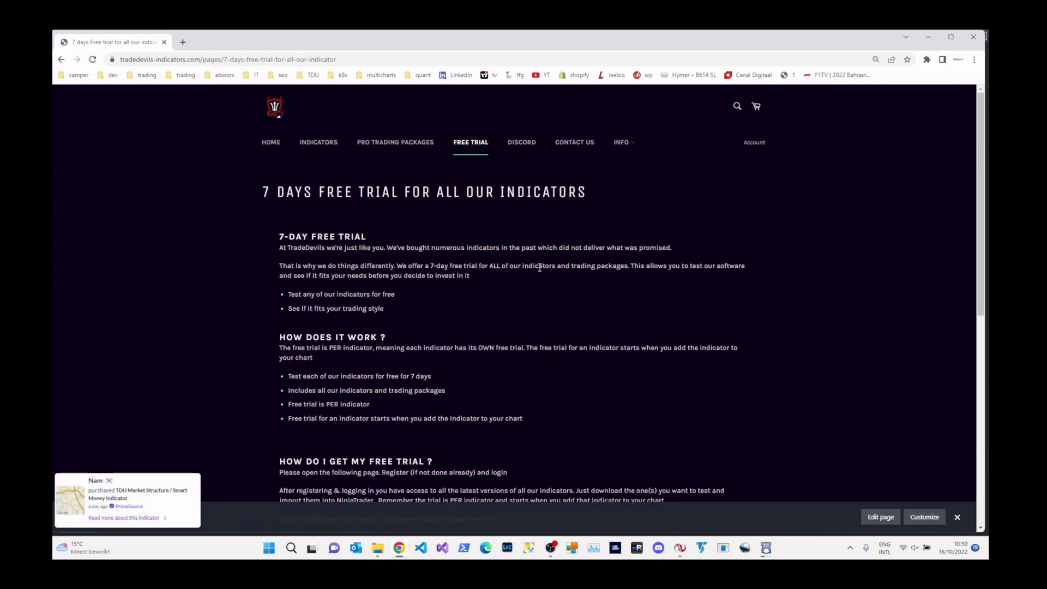
Step: Read through the 7-day free trial terms and return to the NinjaTrader chart
drag(263, 192, 421, 198)
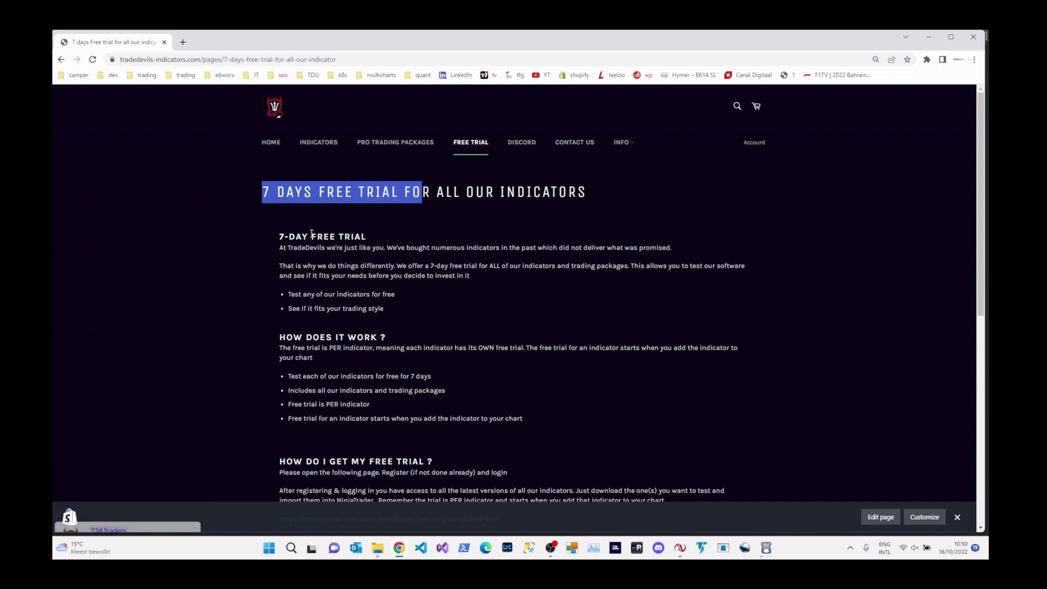
drag(279, 237, 337, 241)
click(447, 230)
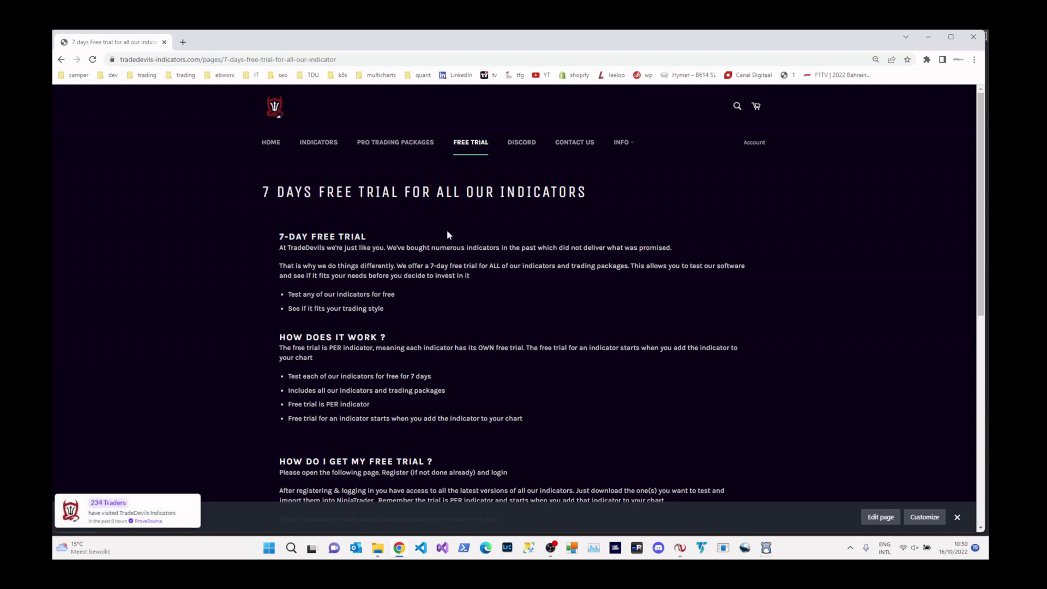
drag(425, 241, 317, 241)
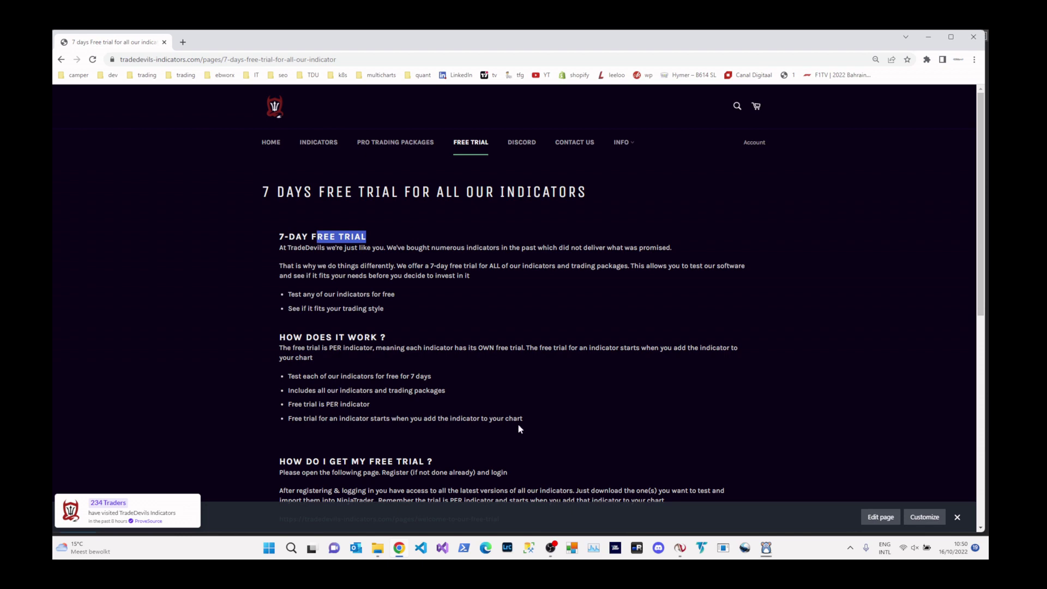
scroll(512, 316, down, 3)
scroll(520, 335, up, 3)
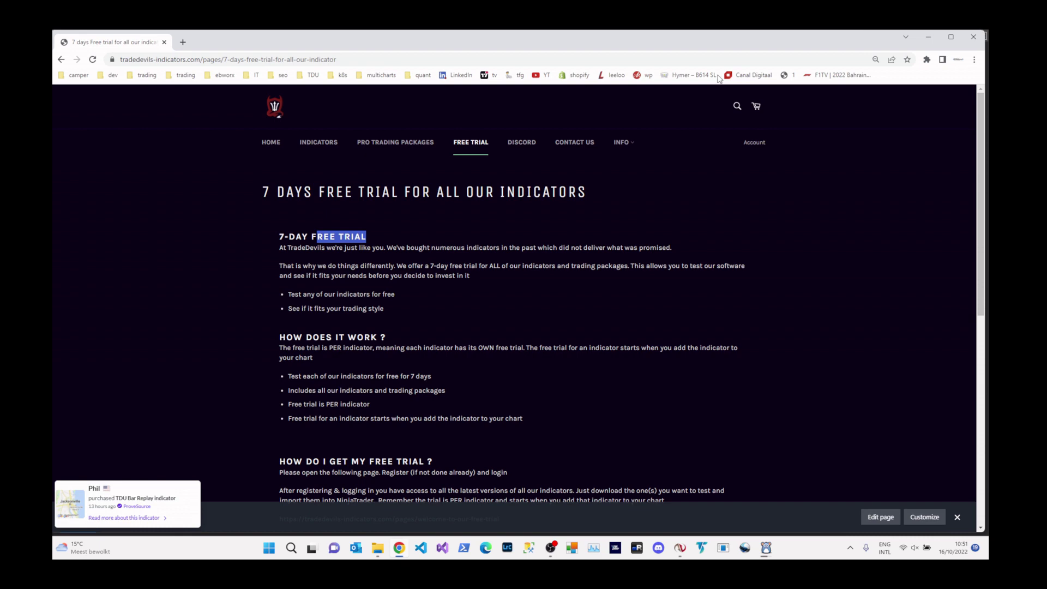
click(928, 38)
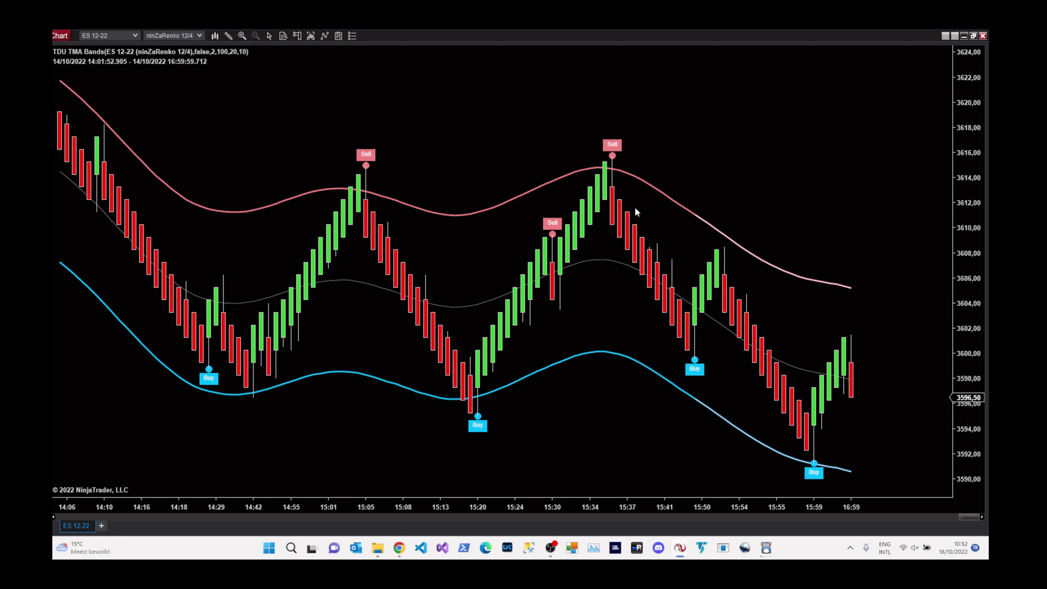
Step: Add the TDU Bar Replay indicator to the ES 12-22 chart with its default properties
key(ctrl+i)
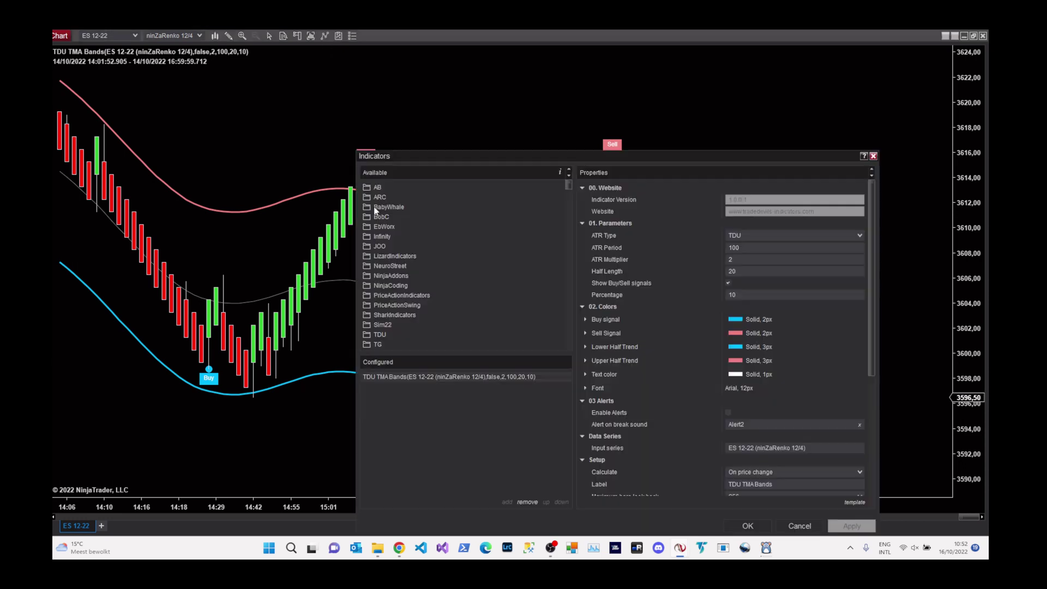
double_click(381, 334)
scroll(395, 301, down, 5)
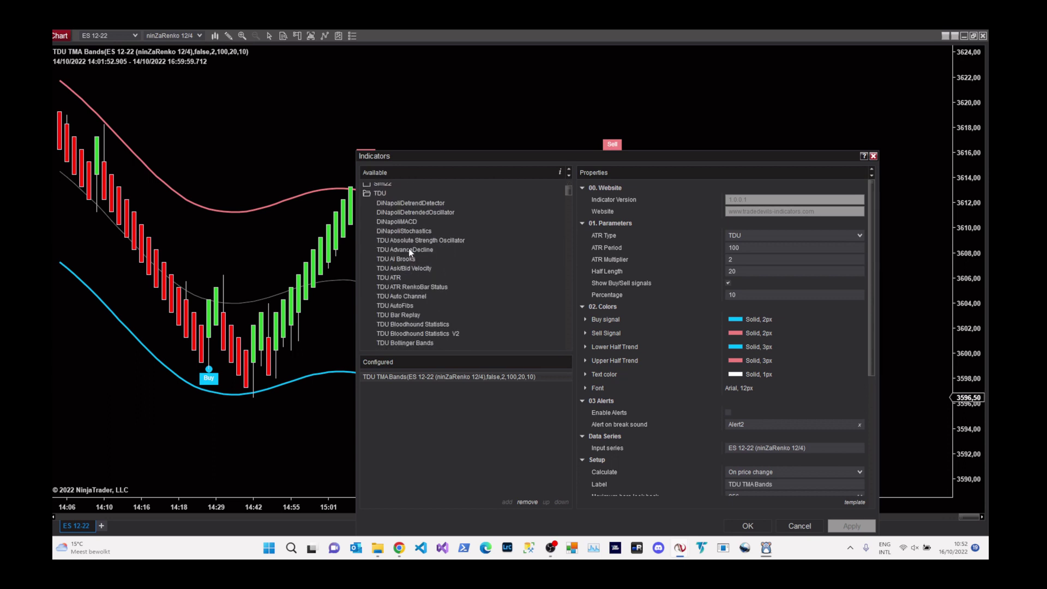
double_click(414, 317)
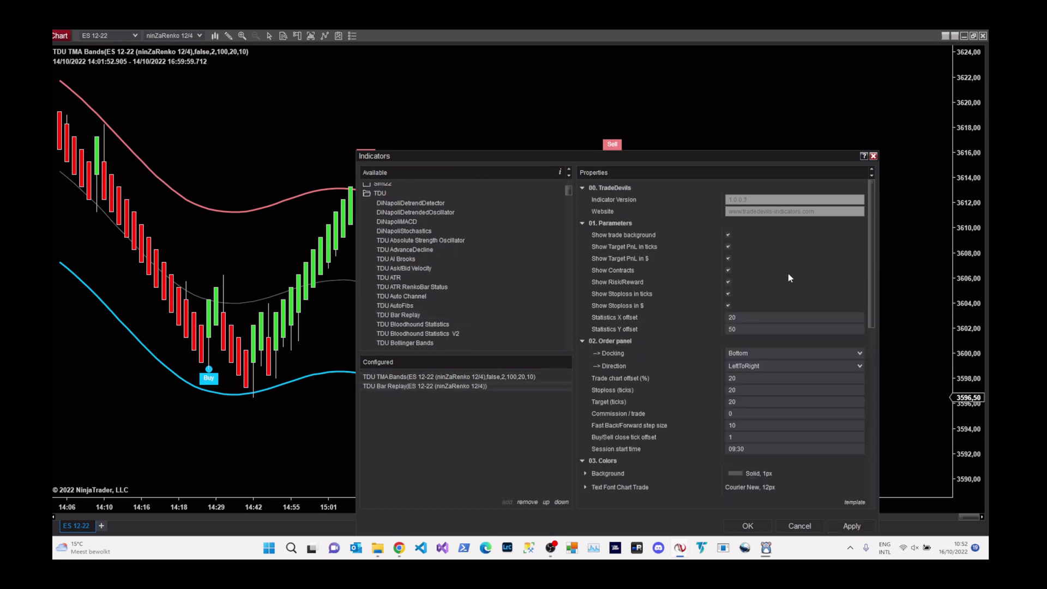
drag(695, 161, 672, 72)
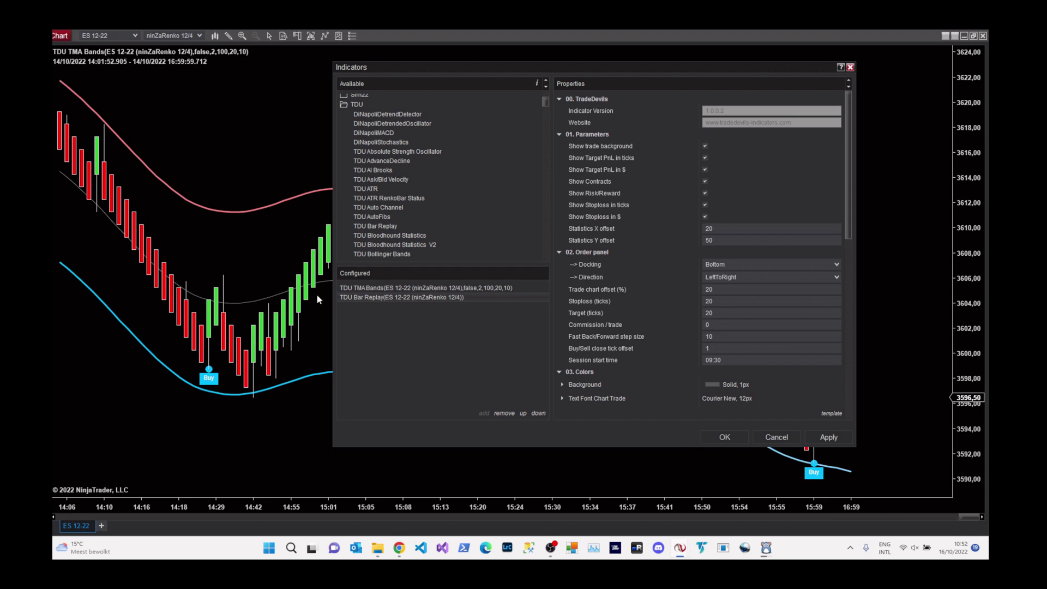
click(720, 439)
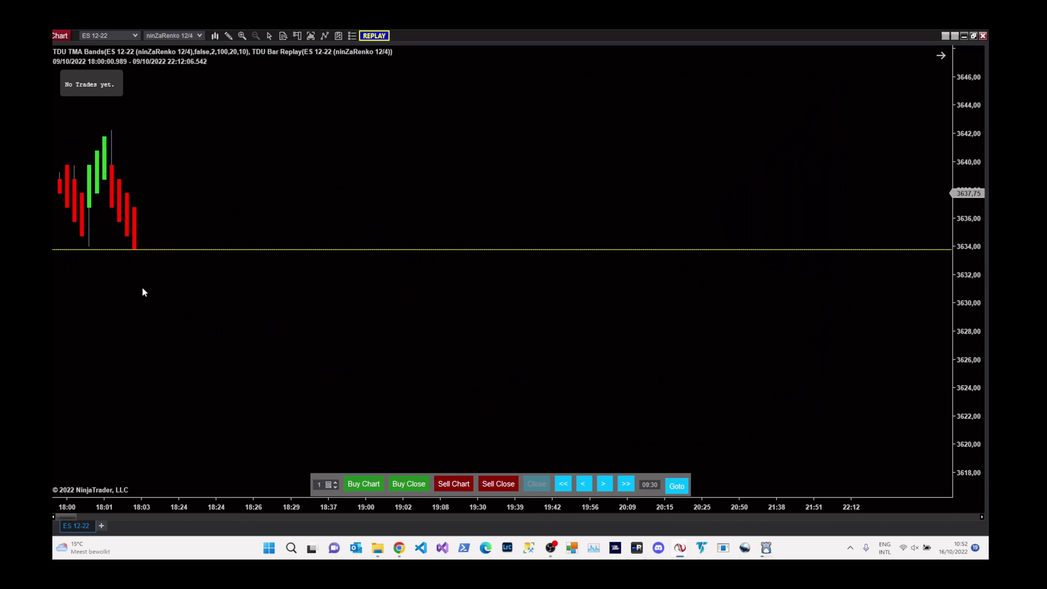
Step: Review the Bar Replay display options, stoploss, target, step size and commission settings without changing them
click(186, 233)
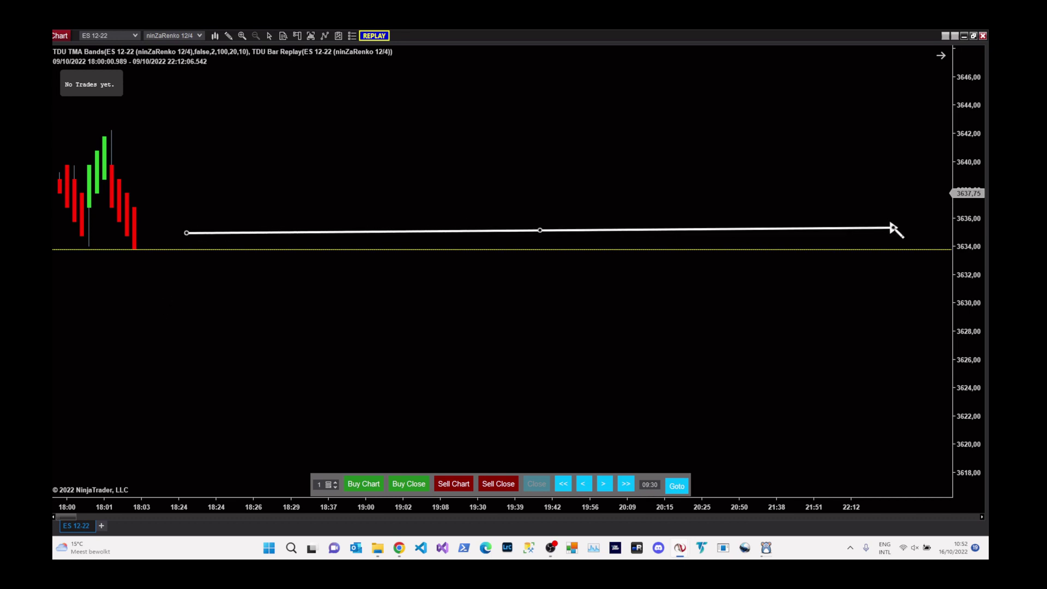
key(Escape)
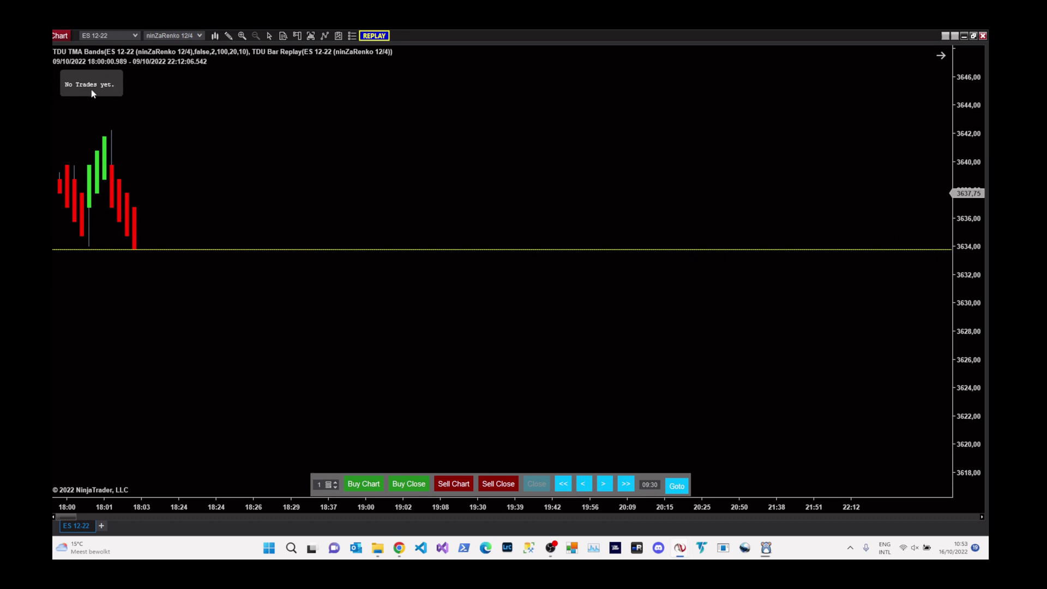
click(367, 39)
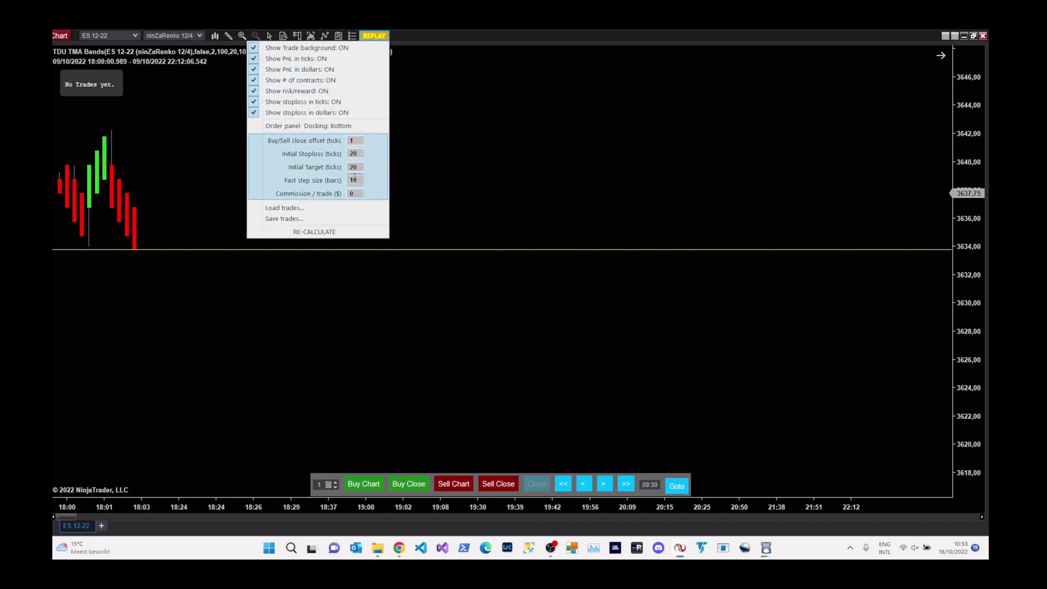
click(499, 346)
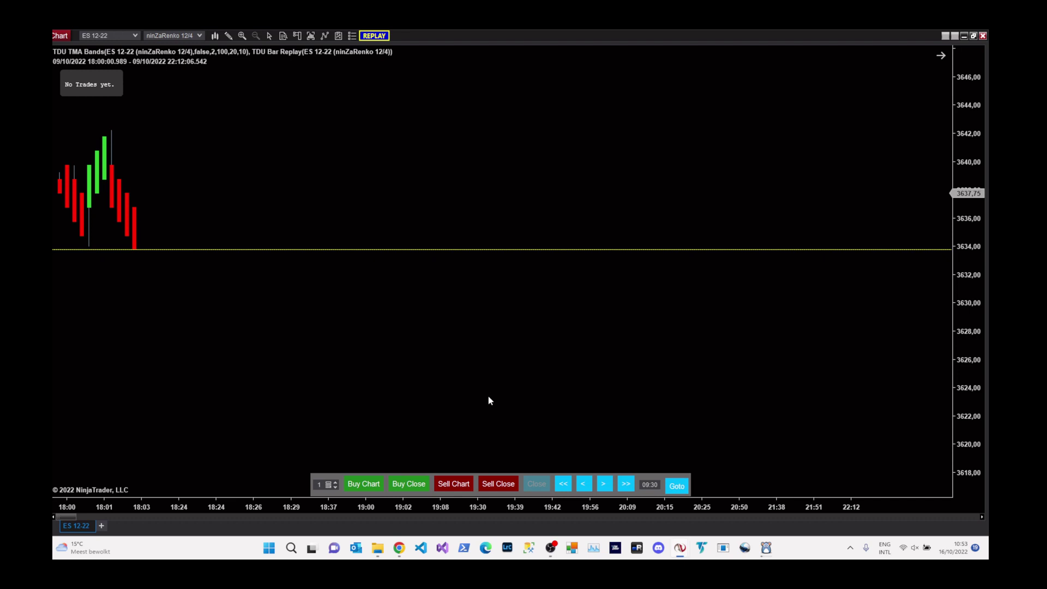
Step: Step the replay four bars forward and back to the starting bar, and repeat the round trip
click(608, 488)
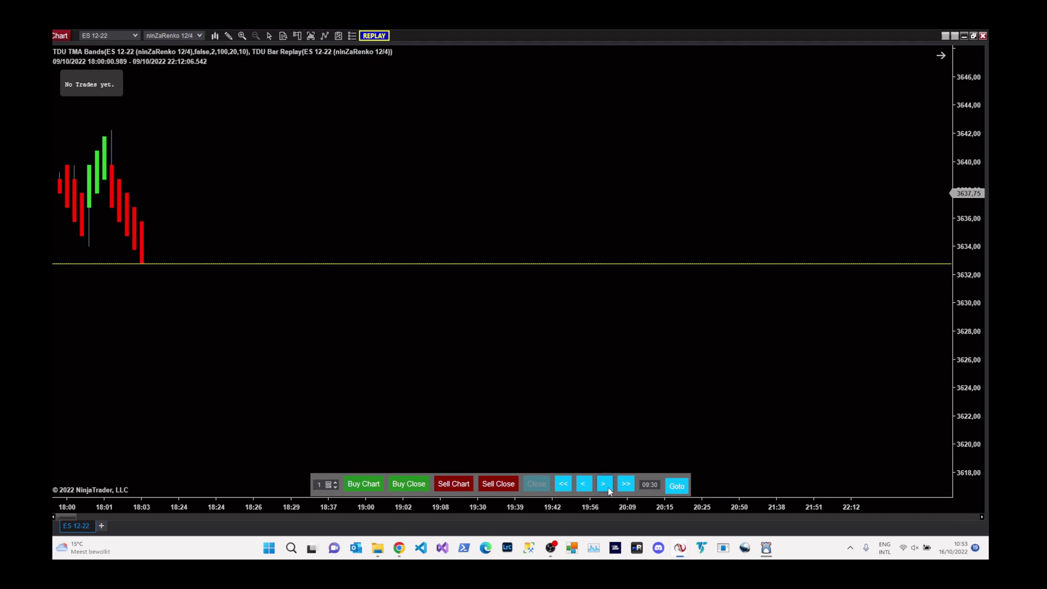
click(609, 490)
click(609, 490)
click(609, 489)
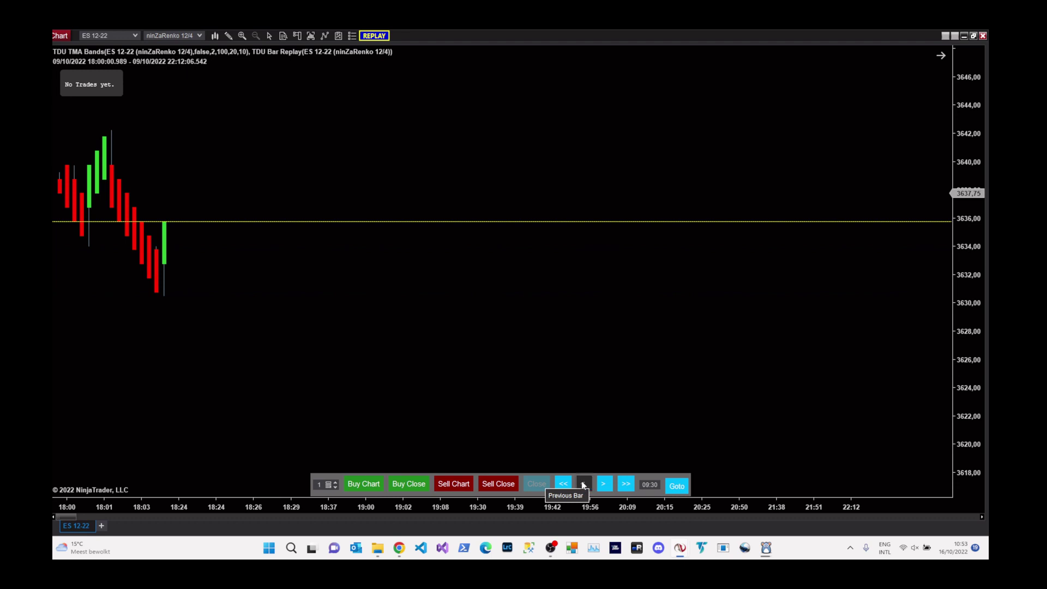
click(583, 484)
click(583, 484)
click(583, 484)
click(583, 484)
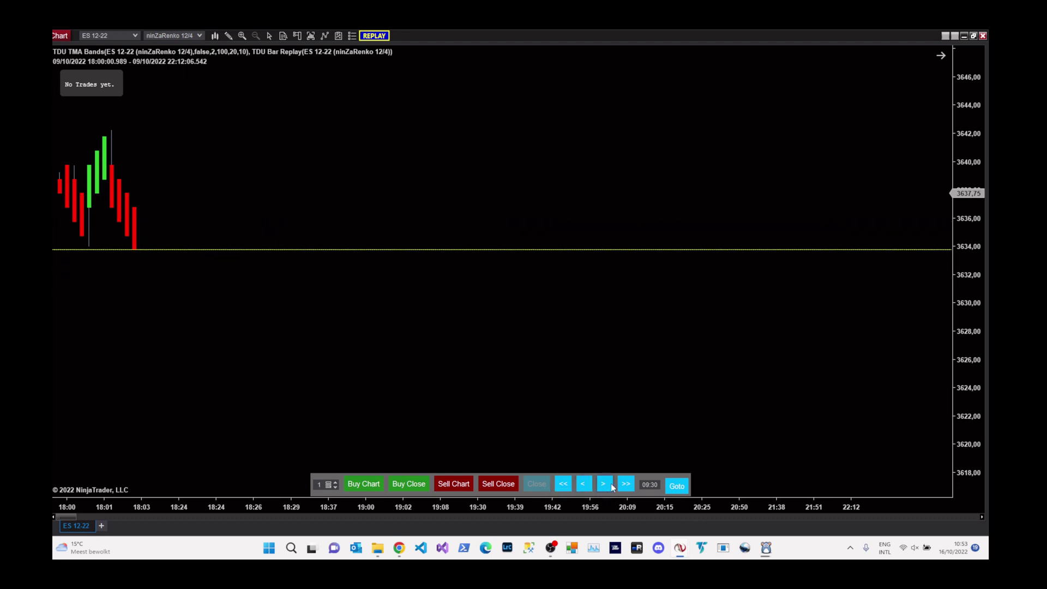
click(605, 484)
click(605, 484)
click(604, 484)
click(605, 483)
click(580, 485)
click(580, 486)
click(580, 486)
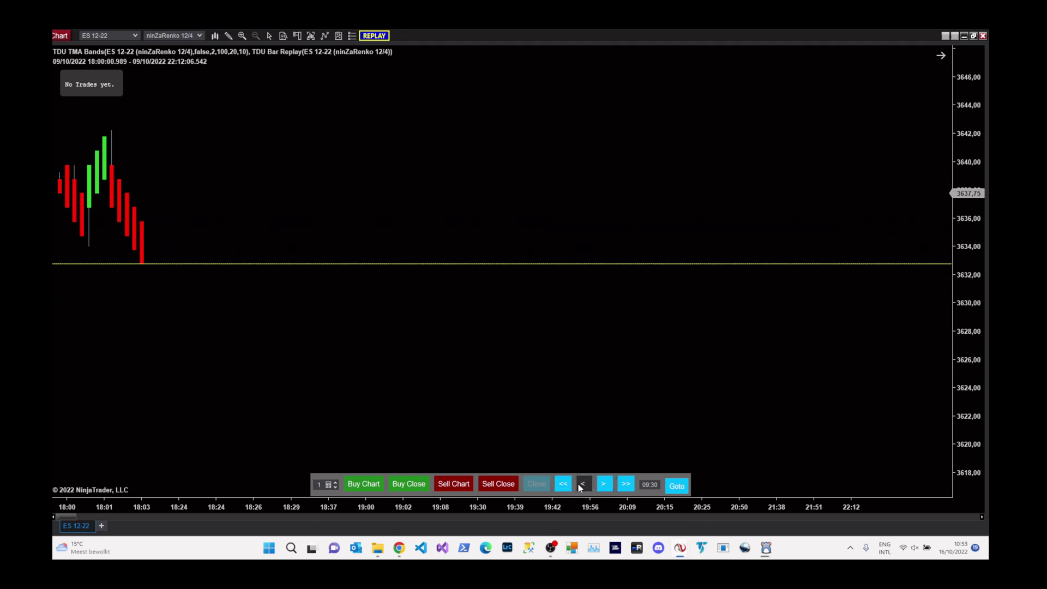
click(580, 485)
click(580, 485)
Step: Step the replay forward and back bar by bar, stopping two bars past the starting bar
click(605, 490)
click(605, 490)
click(605, 489)
click(605, 490)
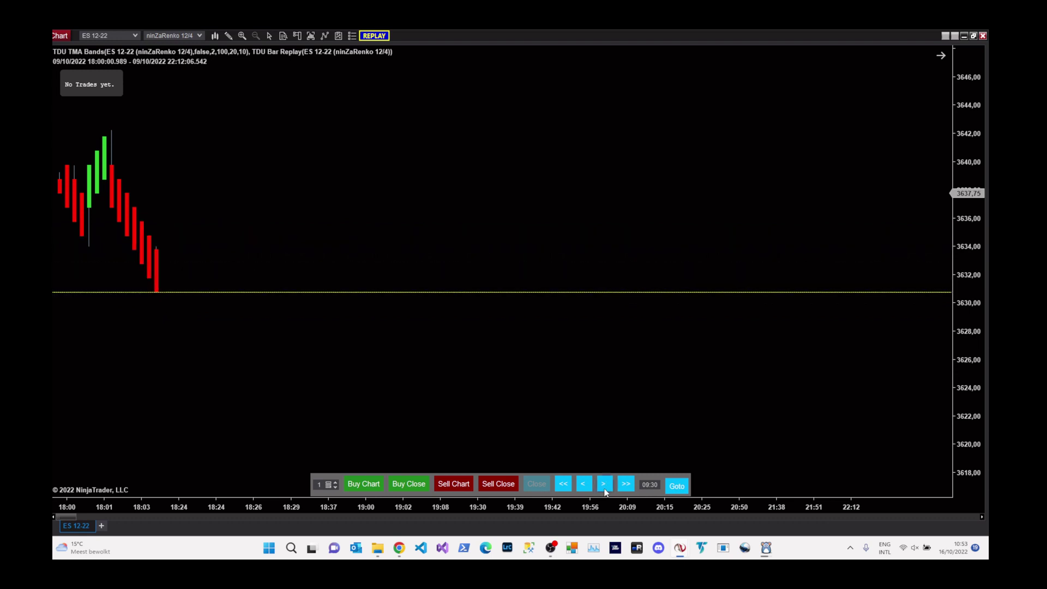
click(605, 490)
click(587, 487)
click(587, 486)
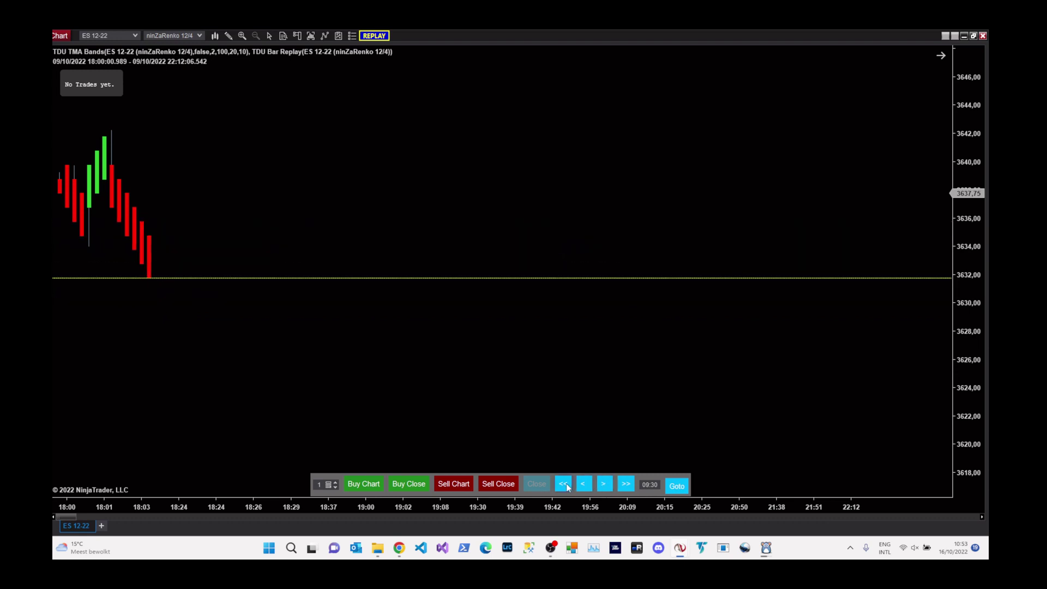
Step: Jump the replay two fast steps forward and two back, and check the fast step size setting
click(626, 485)
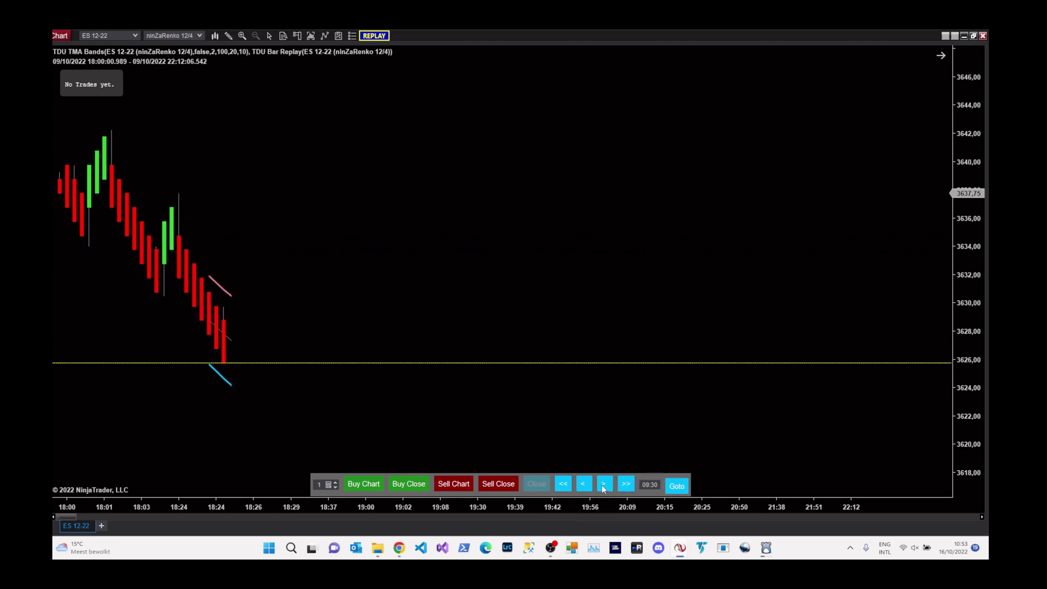
click(621, 485)
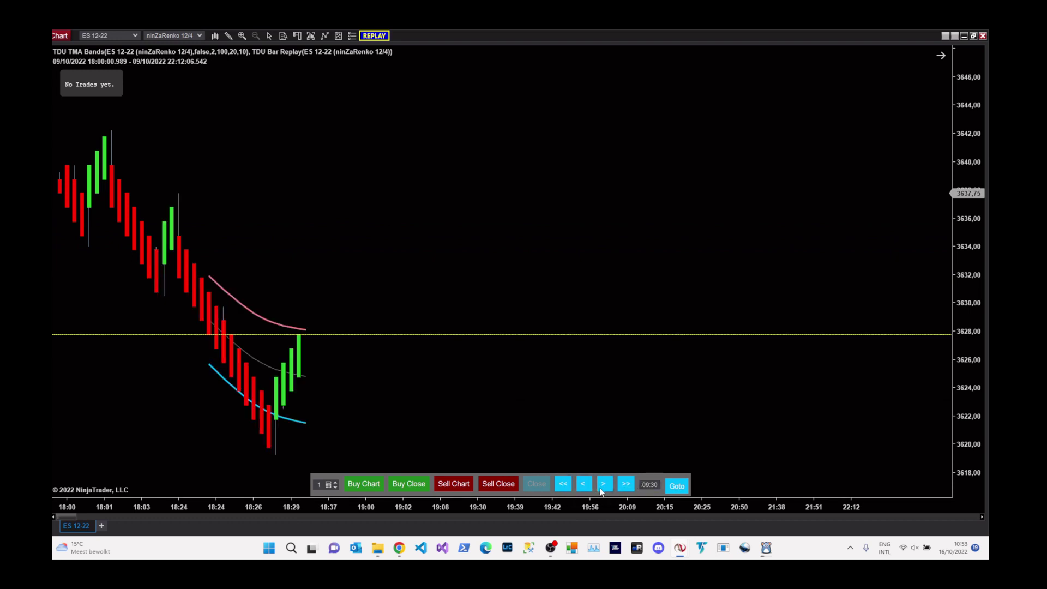
click(567, 486)
click(566, 485)
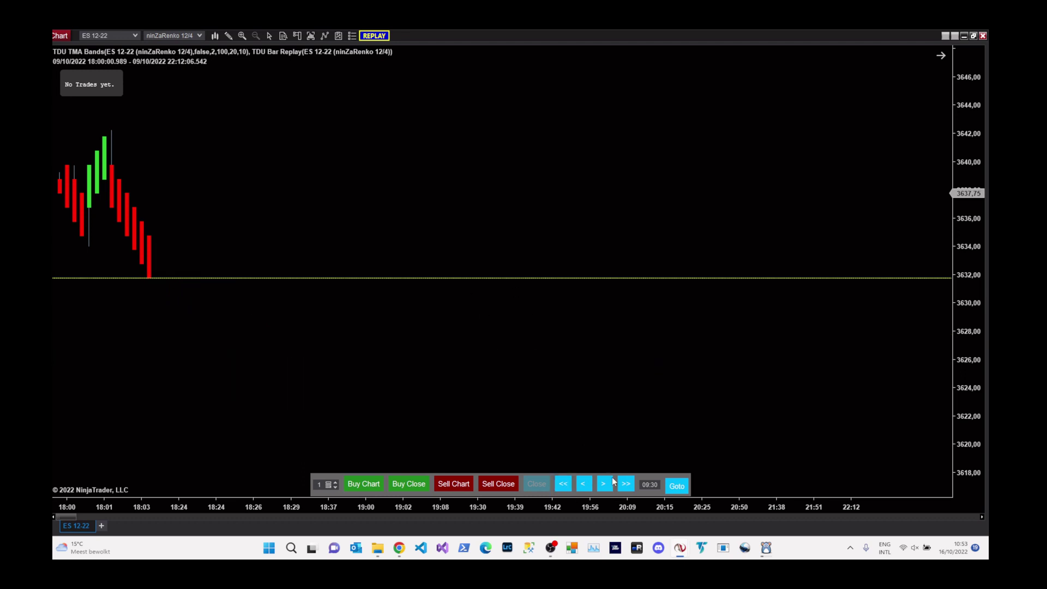
click(371, 35)
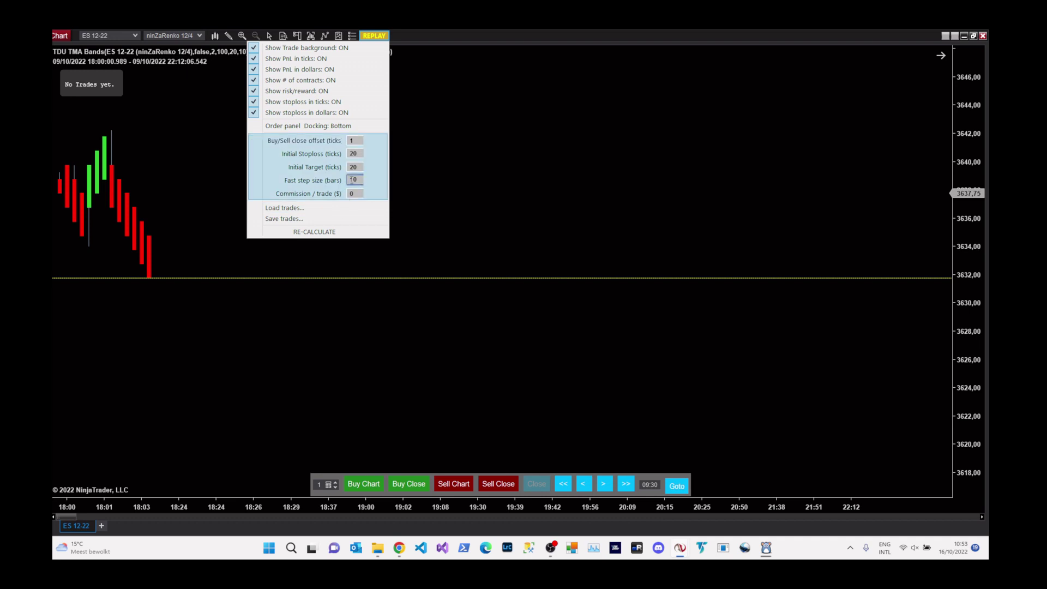
click(404, 308)
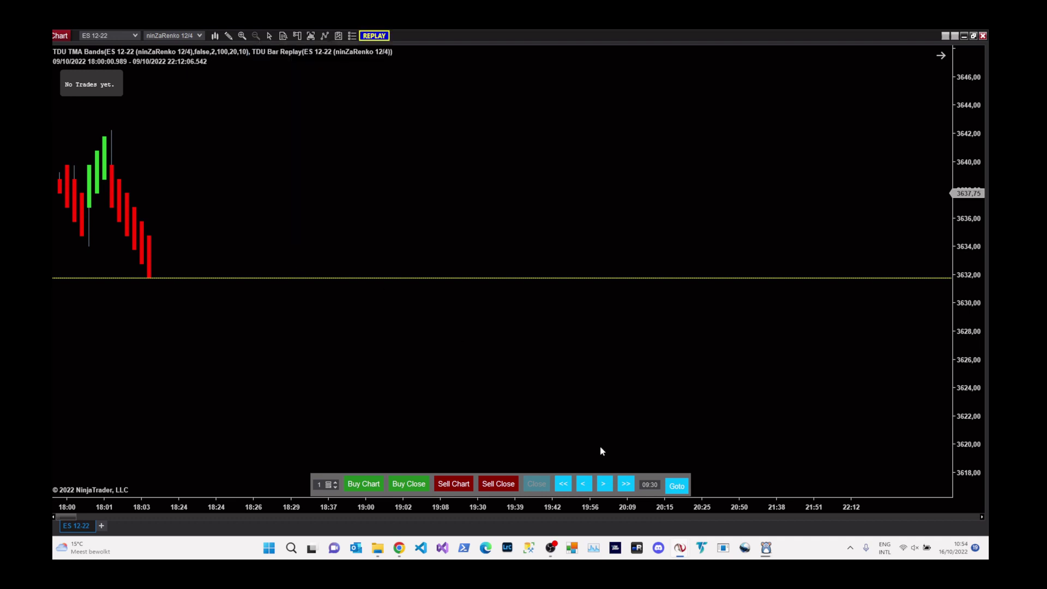
Step: Advance the replay one bar at a time to the second green bar after the low near 3620
click(605, 484)
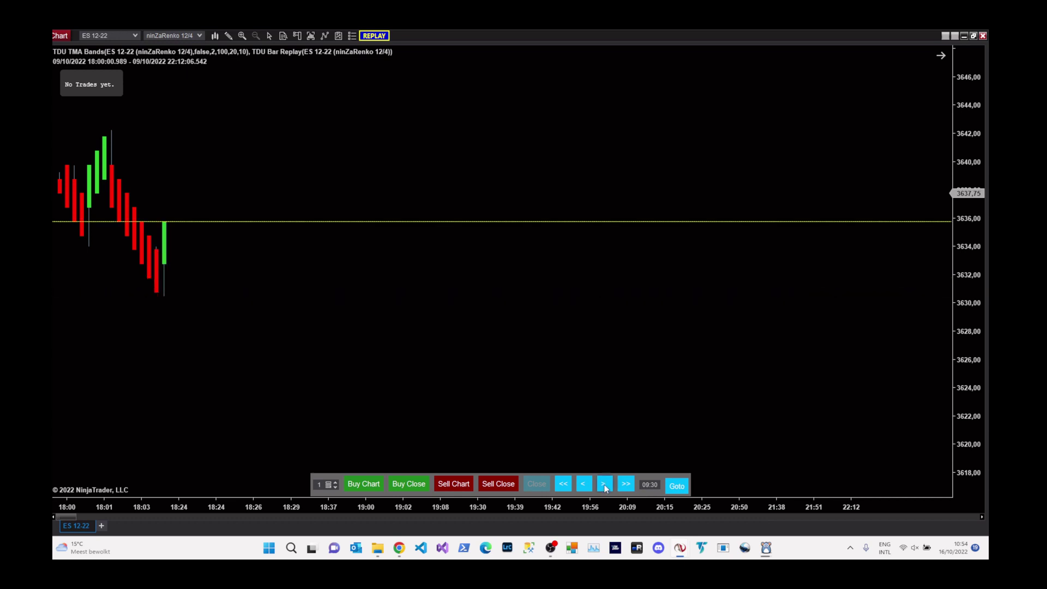
click(604, 484)
click(604, 485)
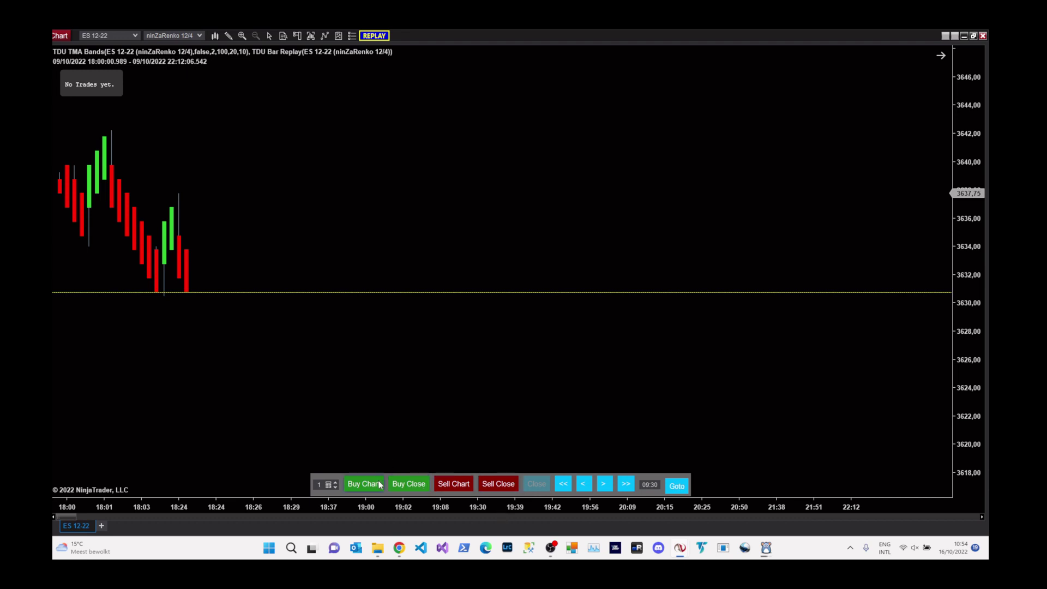
click(605, 484)
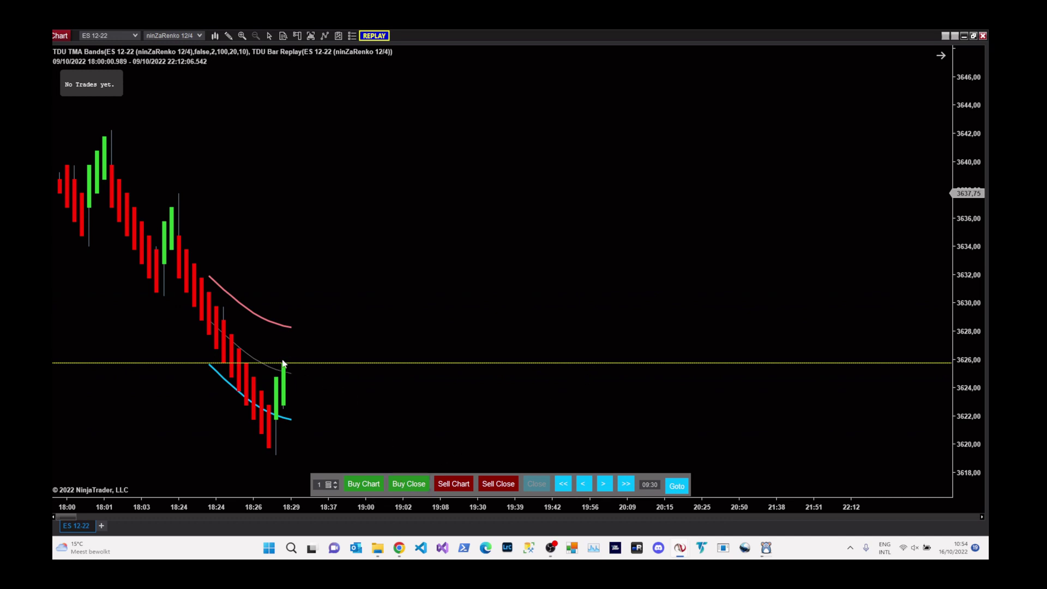
Step: Place a one-contract Buy Close order on the current bar and check the Buy/Sell close offset setting
click(403, 484)
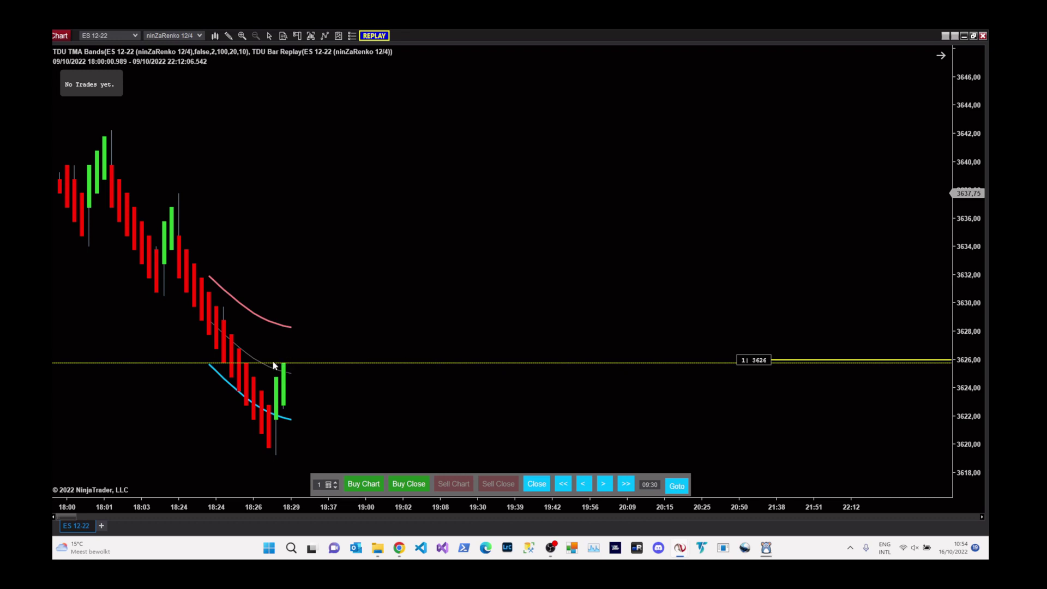
click(374, 35)
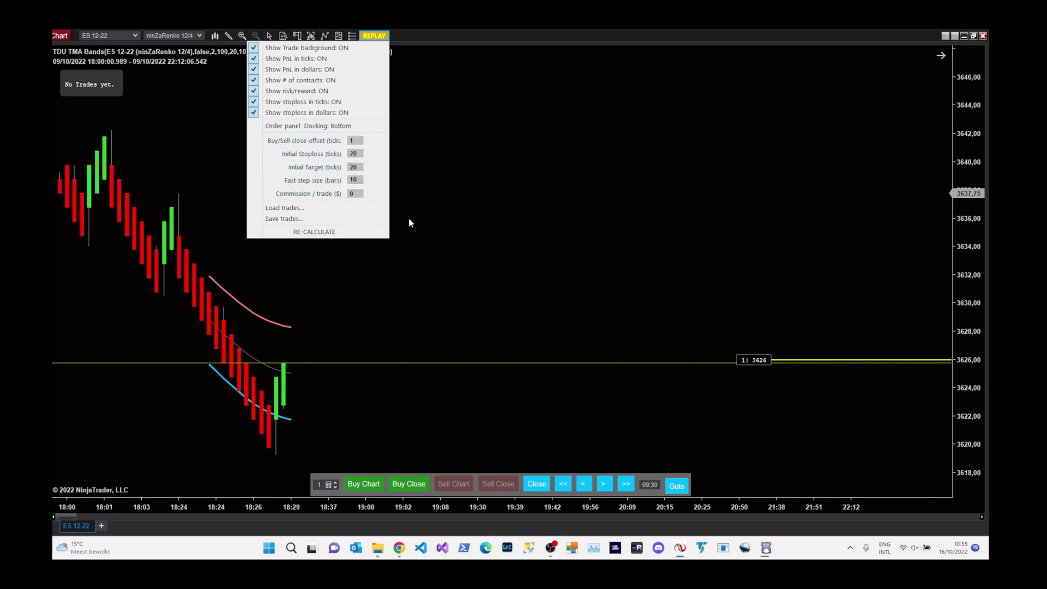
click(503, 236)
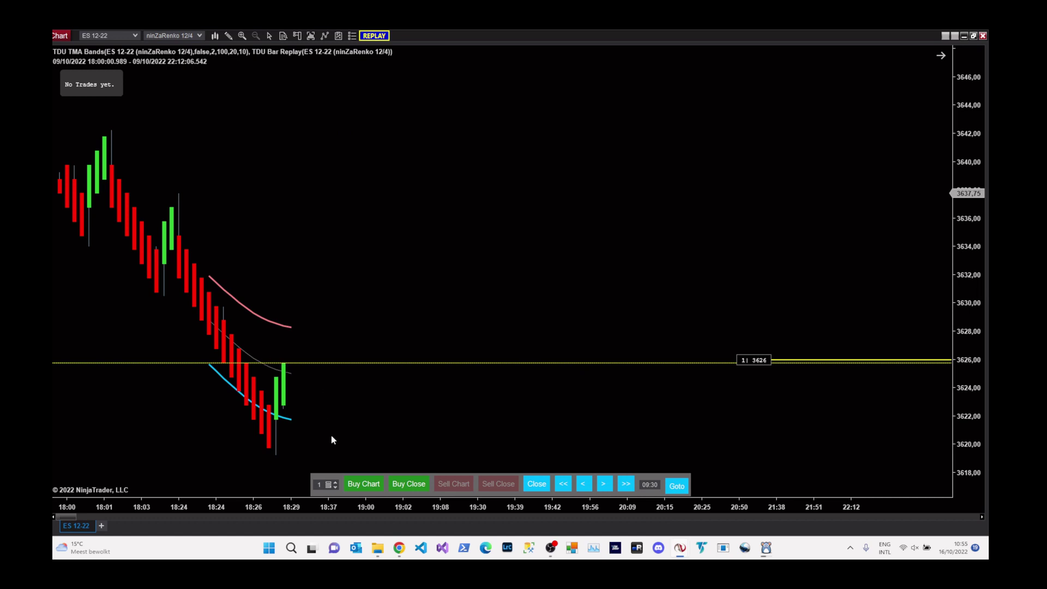
Step: Advance the replay one bar to fill the buy order, and set Initial Target to 25 ticks and Initial Stoploss to 18 ticks
click(604, 485)
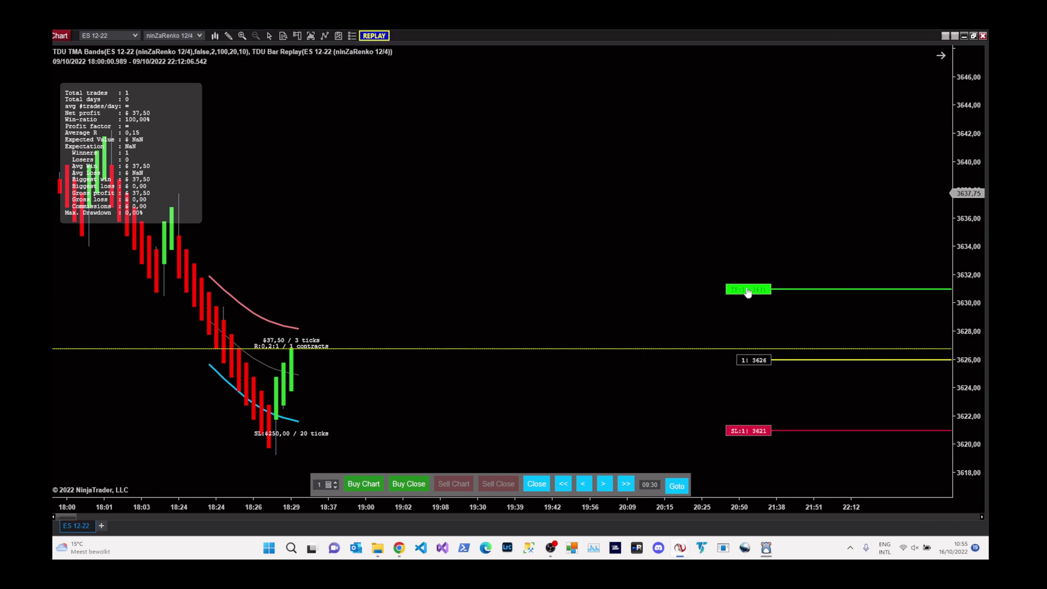
click(374, 36)
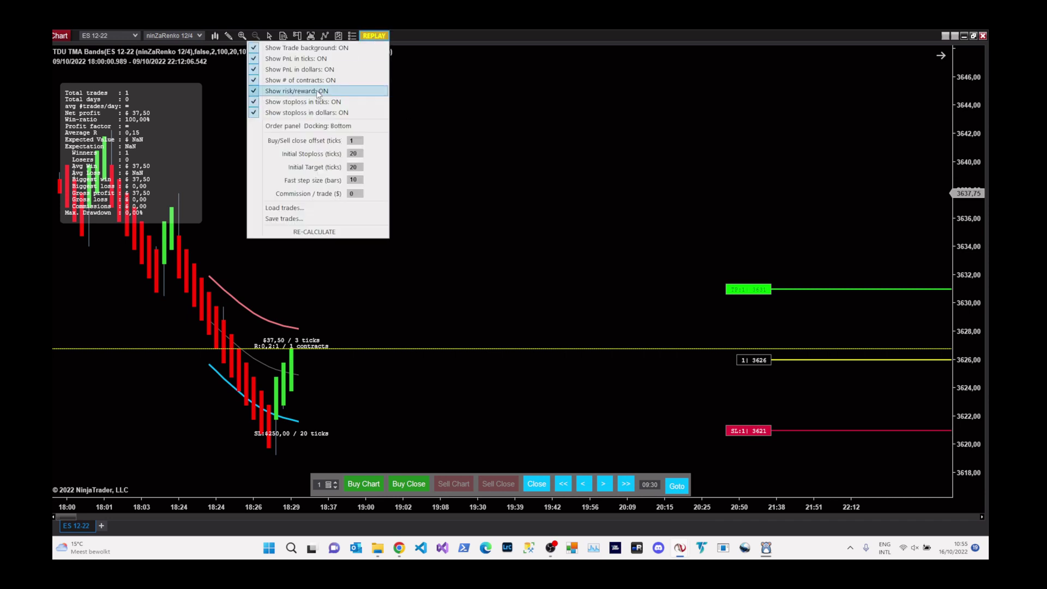
click(362, 166)
scroll(362, 168, up, 1)
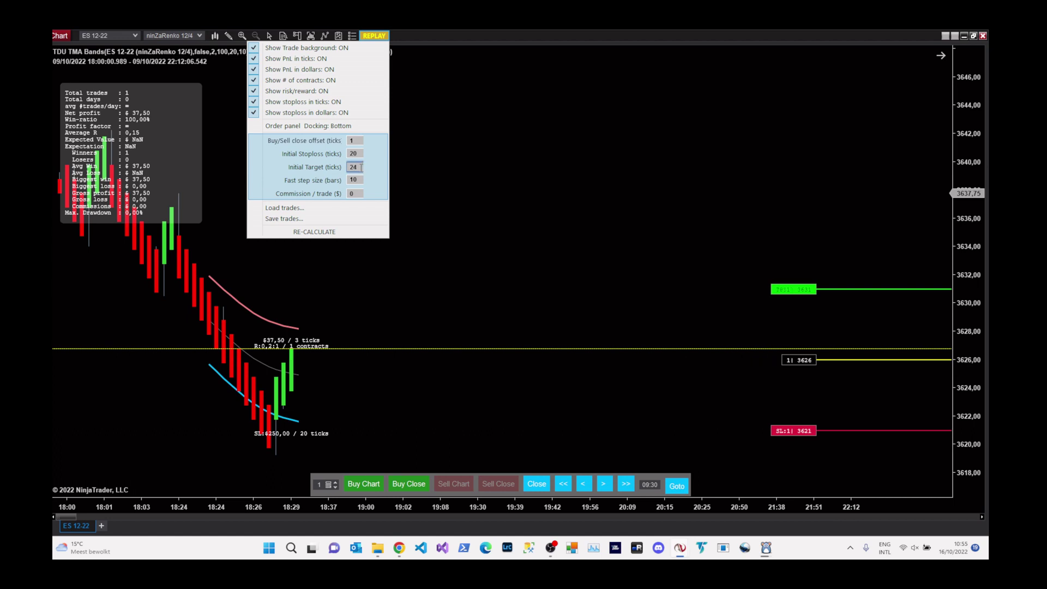
scroll(361, 168, up, 1)
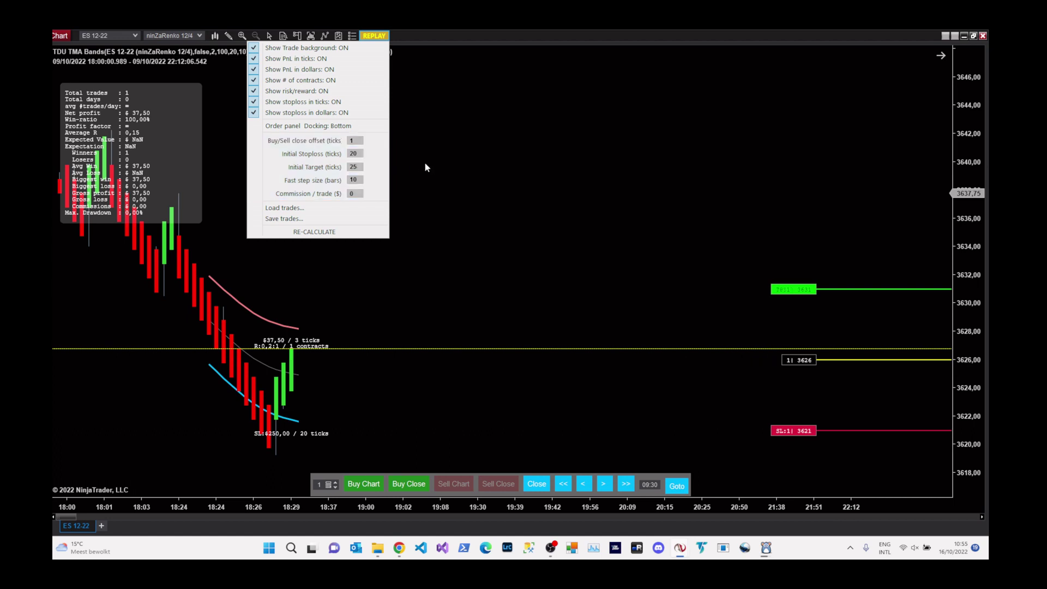
click(358, 153)
scroll(358, 155, down, 2)
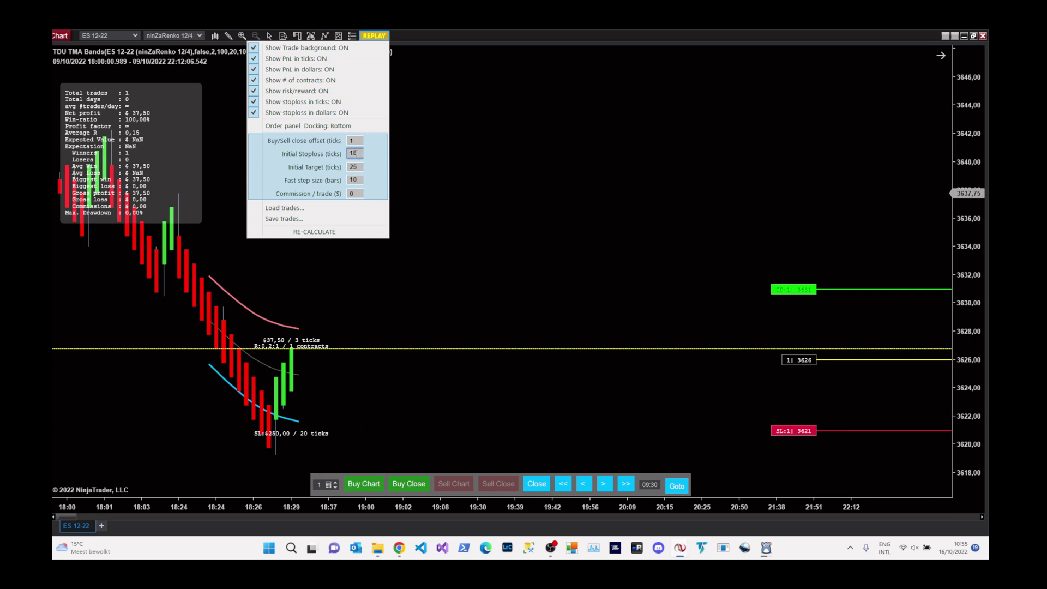
click(436, 175)
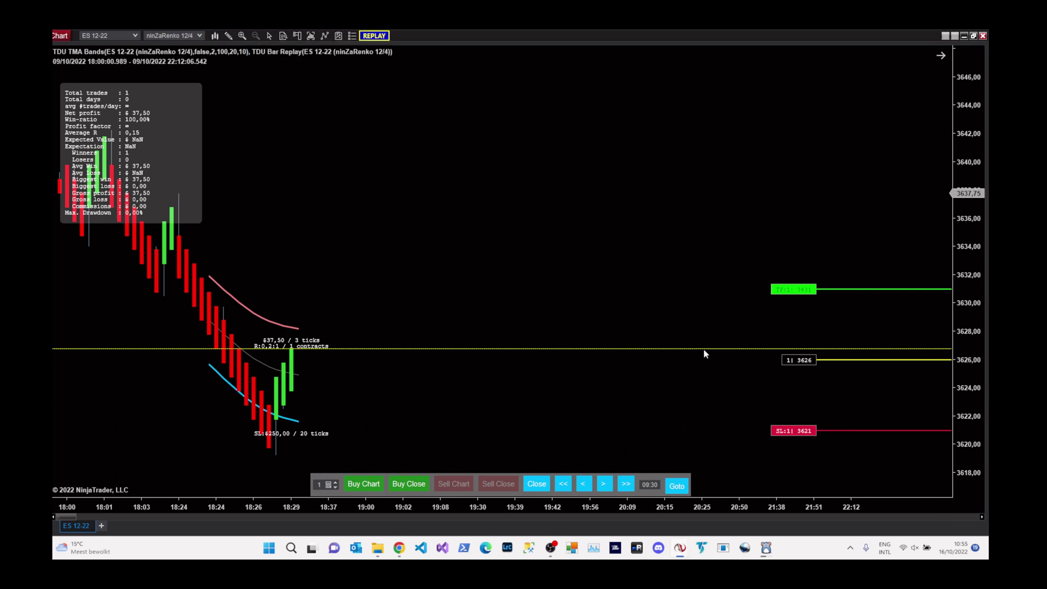
Step: Move the open buy trade's stop loss to 3622.5 and its take profit to 3637.75 on the chart
drag(791, 289, 788, 230)
mouse_move(814, 430)
mouse_down()
mouse_move(812, 388)
mouse_move(810, 414)
mouse_up()
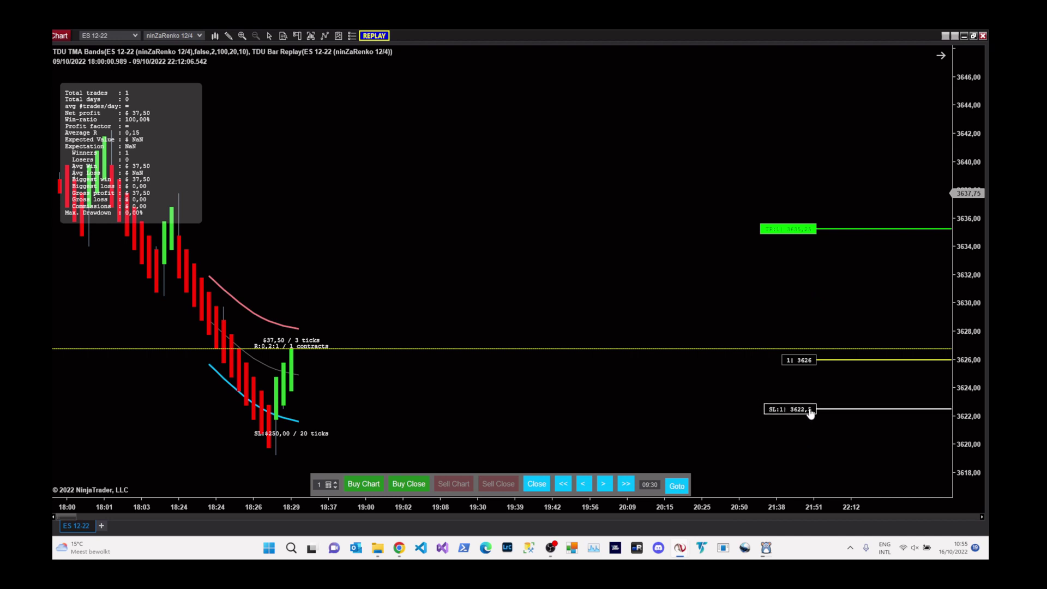
drag(788, 235, 789, 200)
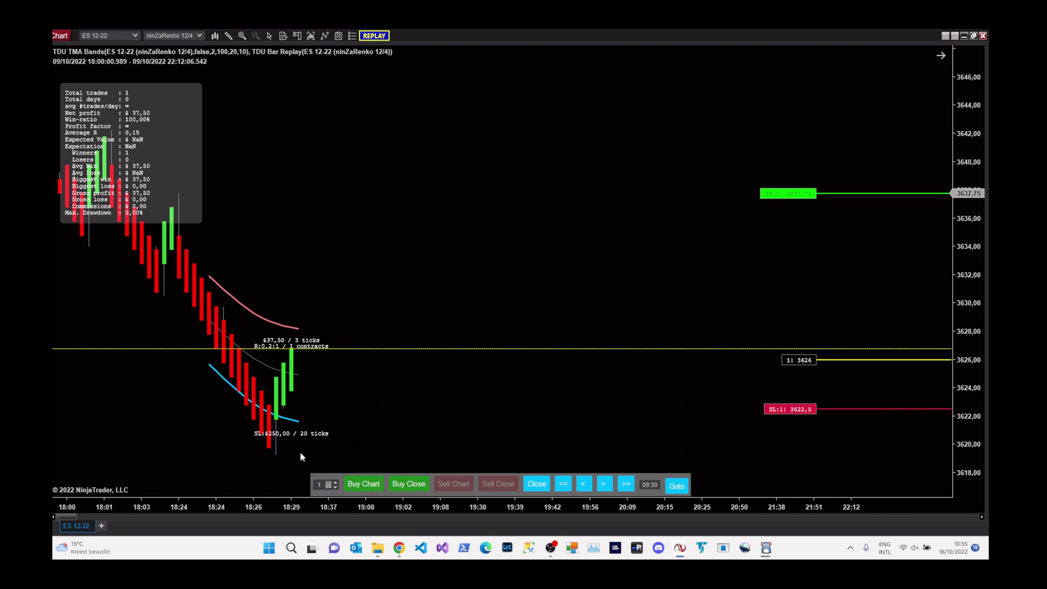
Step: Advance the replay two bars to the red bar just above the stop loss and close the buy trade
click(605, 485)
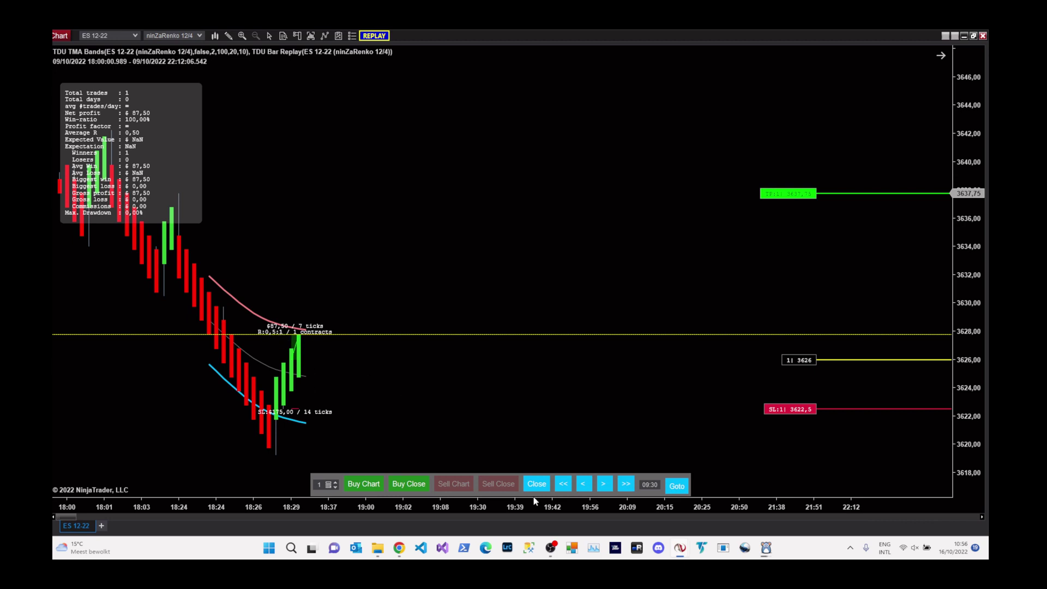
click(604, 485)
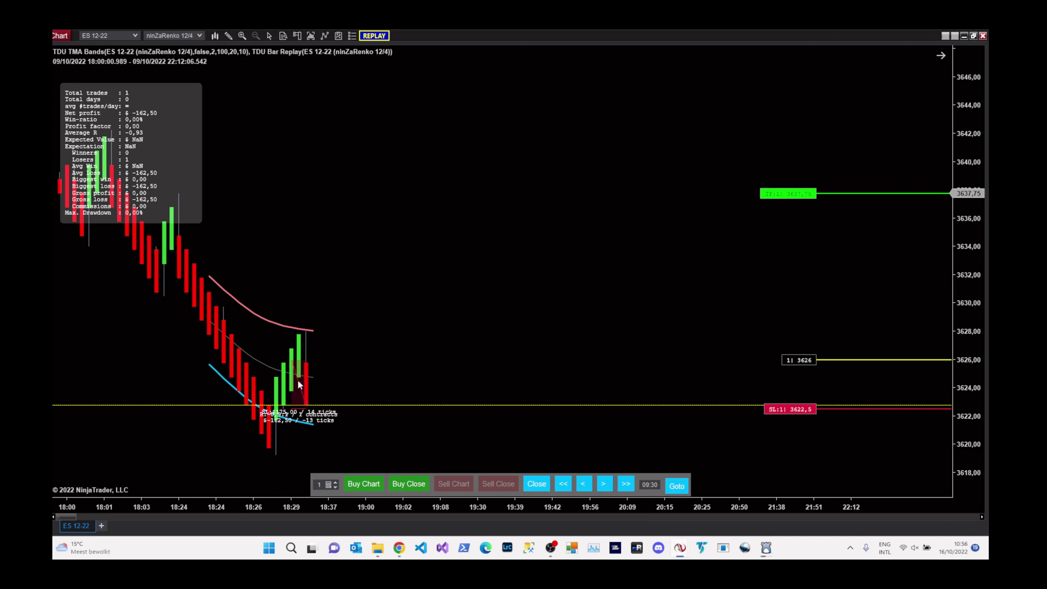
click(537, 485)
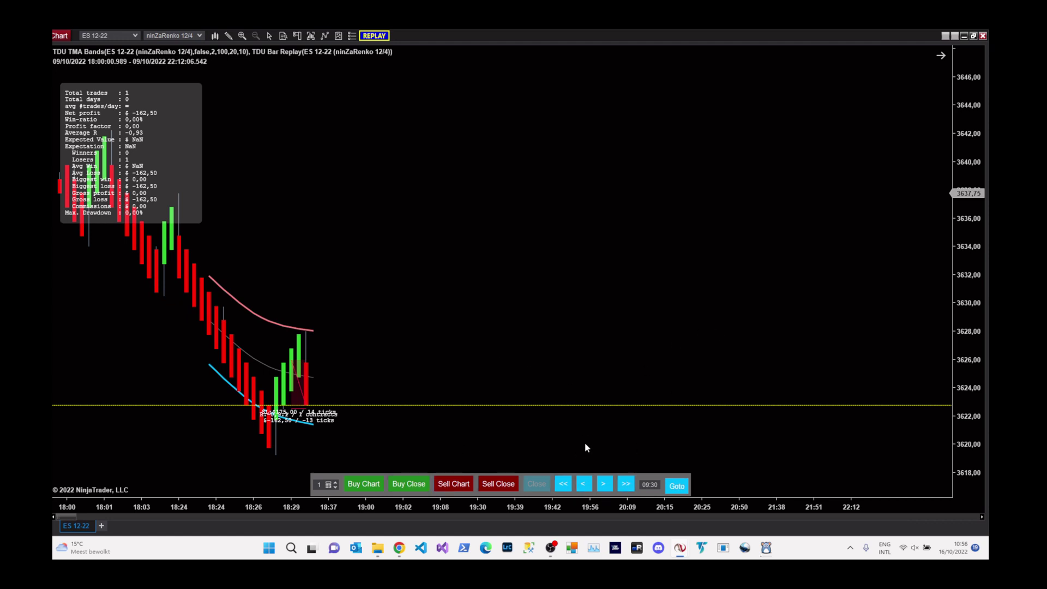
Step: Advance the replay bar by bar to the green bar that rises above the upper band near 3630
click(604, 484)
click(604, 484)
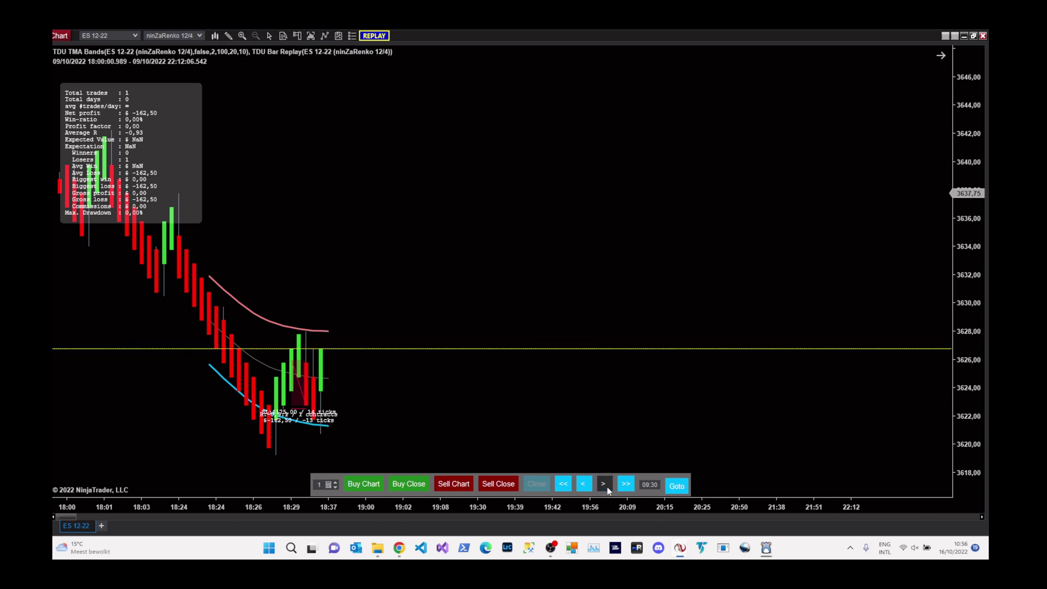
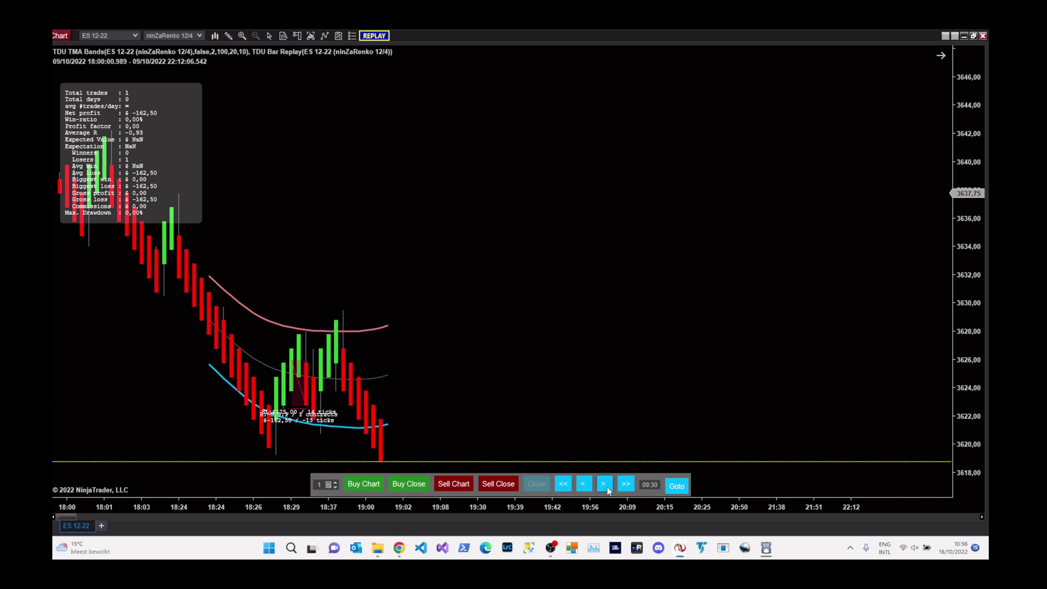
click(604, 484)
click(604, 484)
click(608, 491)
click(609, 490)
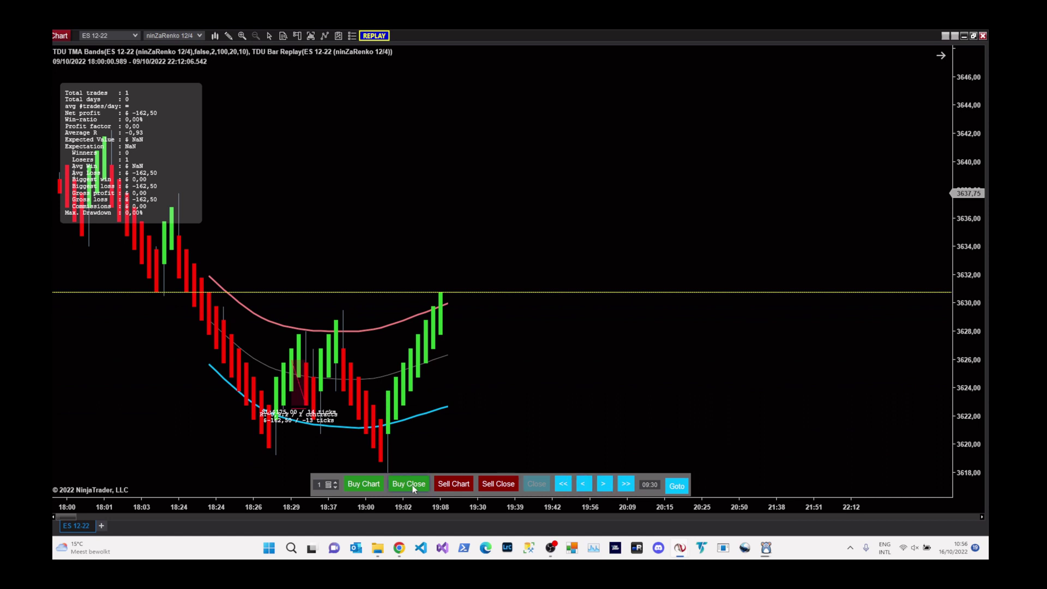
Step: Place a one-contract Buy Chart order at 3636.25 and advance the replay past its entry and exit
click(362, 486)
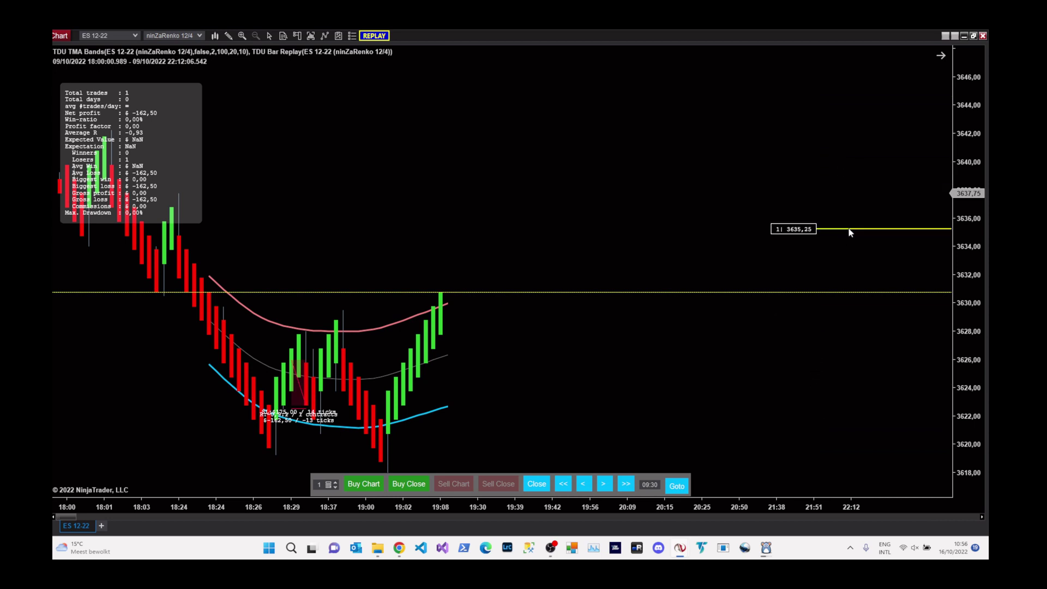
click(833, 216)
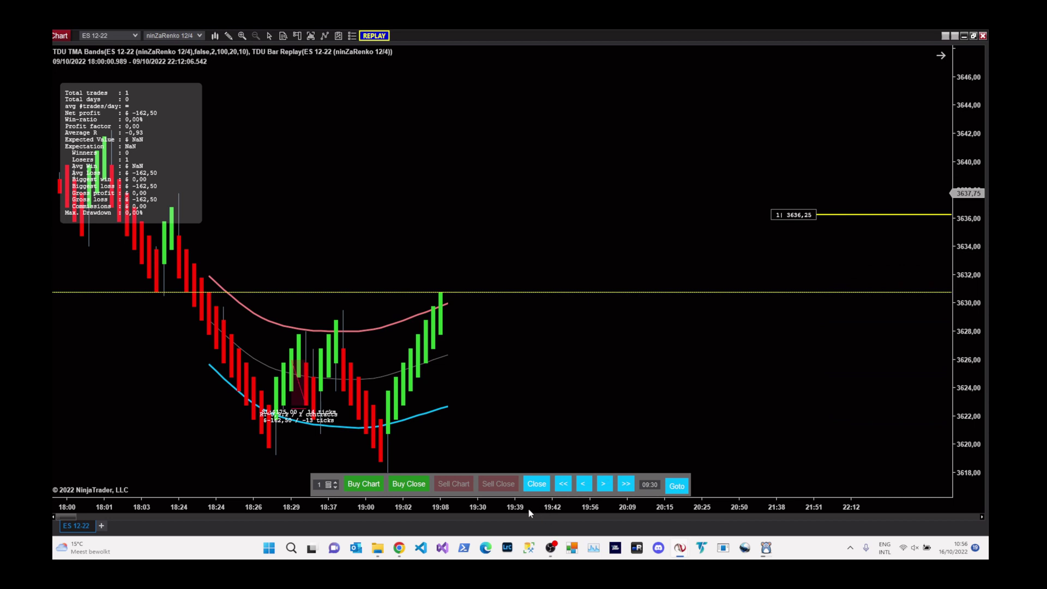
click(604, 485)
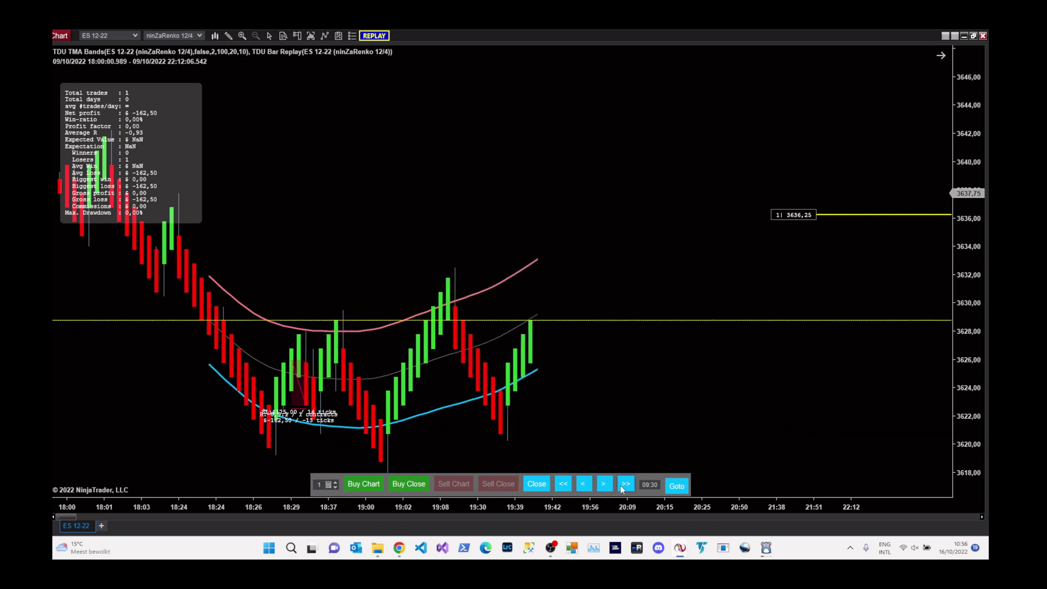
click(625, 485)
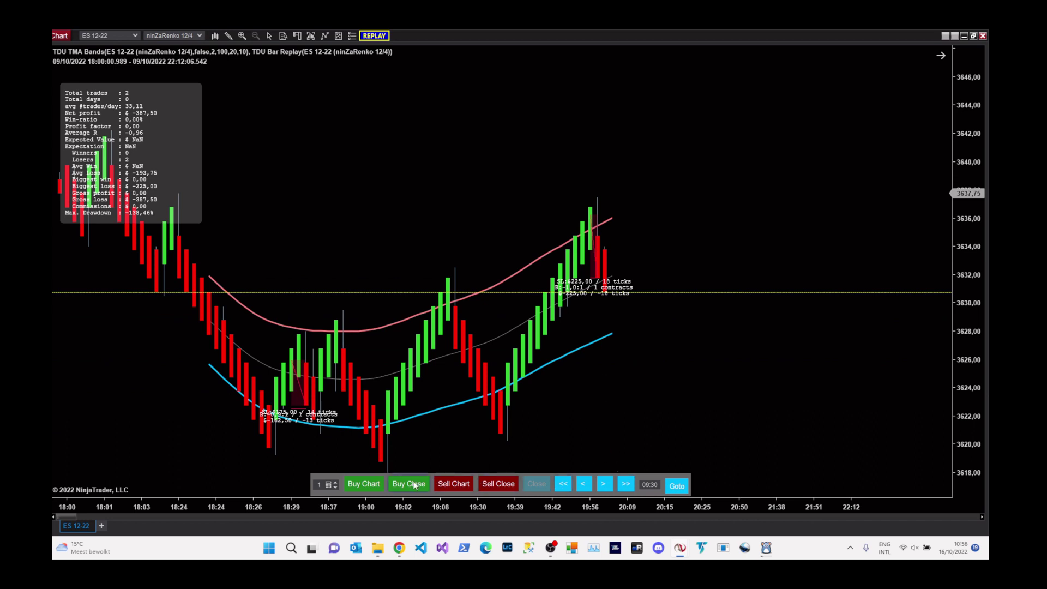
Step: Place a Buy Chart order at 3640, advance the replay until it fills, and close the trade
click(364, 485)
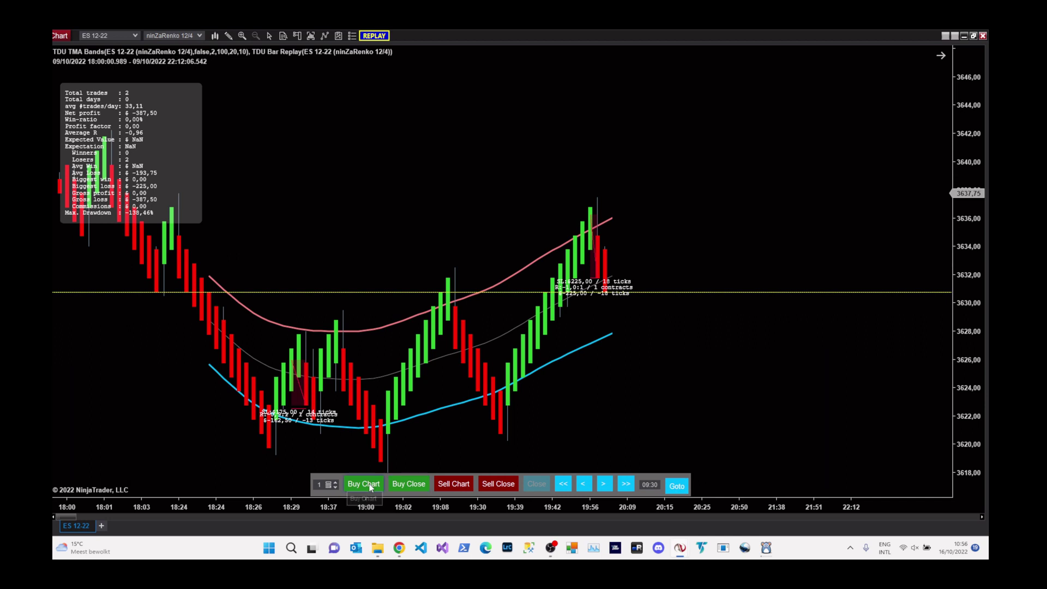
click(861, 163)
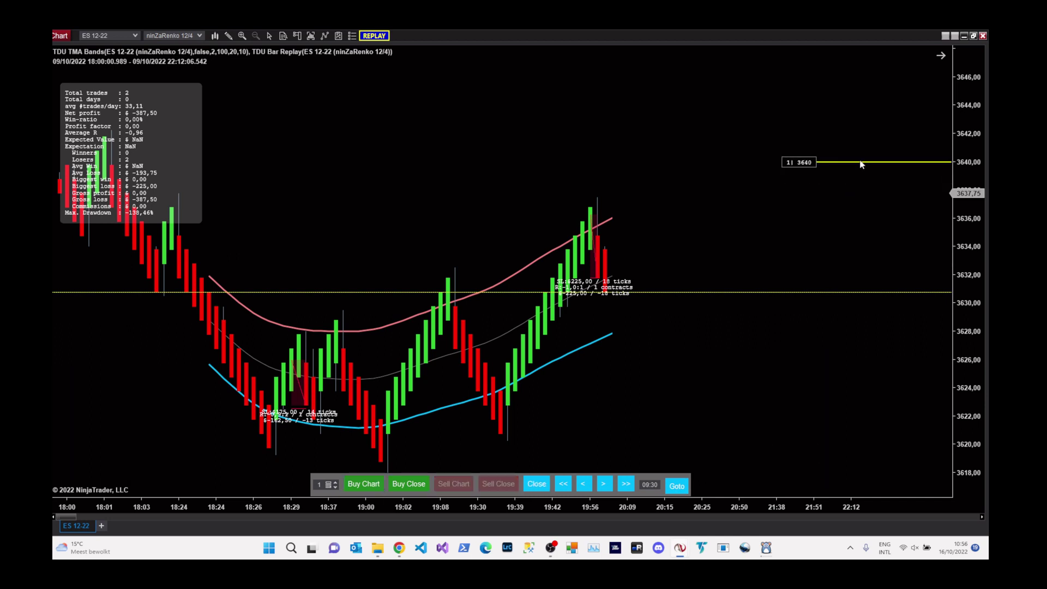
click(604, 484)
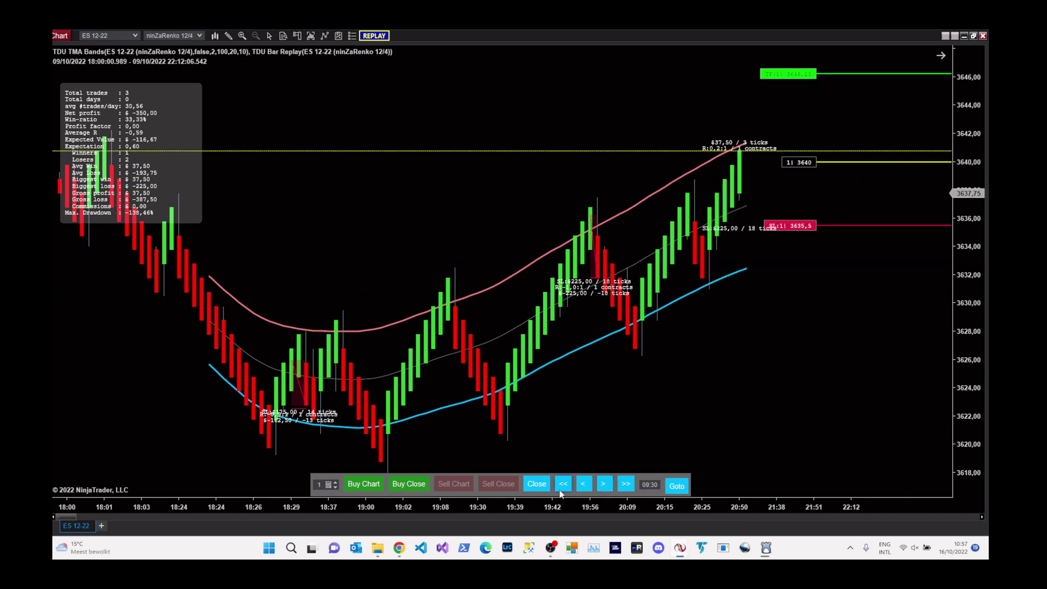
click(539, 485)
scroll(472, 388, down, 3)
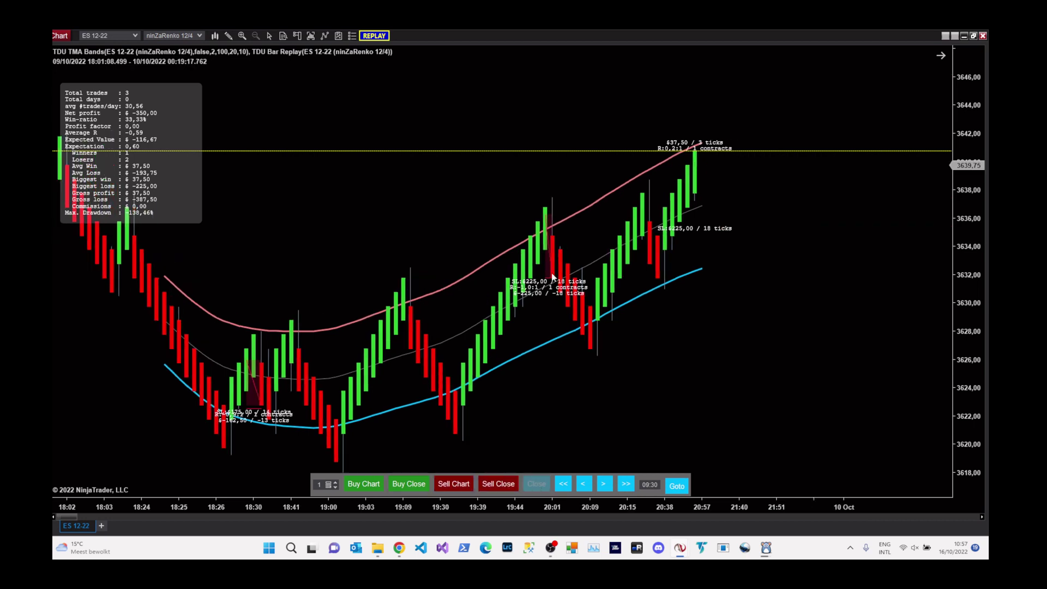
Step: Place a Sell Close order on the current bar, cancel it, and advance the replay one bar
click(496, 489)
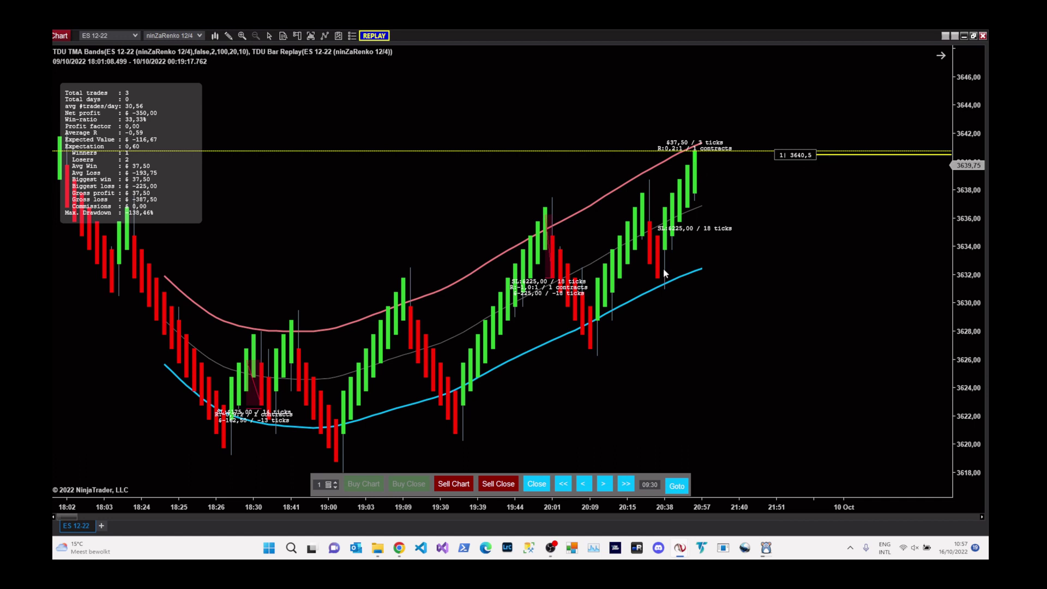
click(535, 484)
click(602, 484)
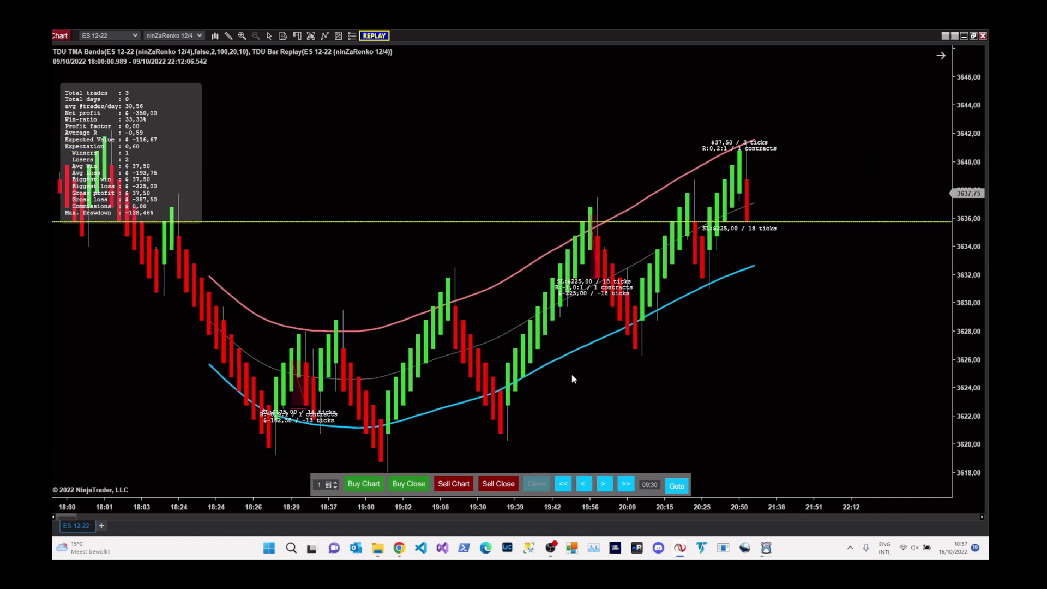
Step: Place a Sell Close order on the red bar, advance two bars, add a second Sell Close order, and advance one more bar
click(492, 484)
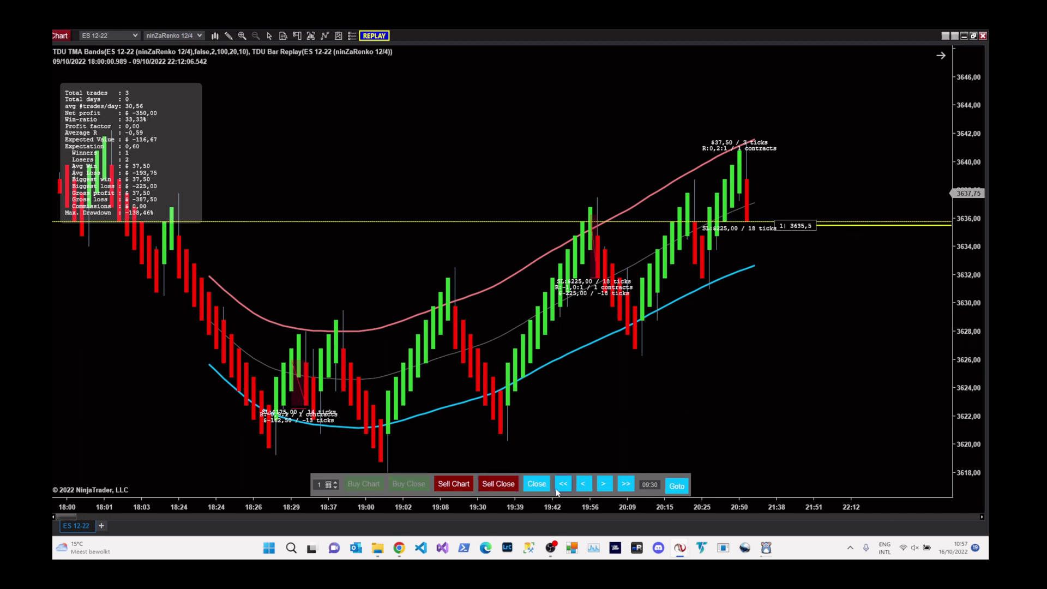
click(604, 485)
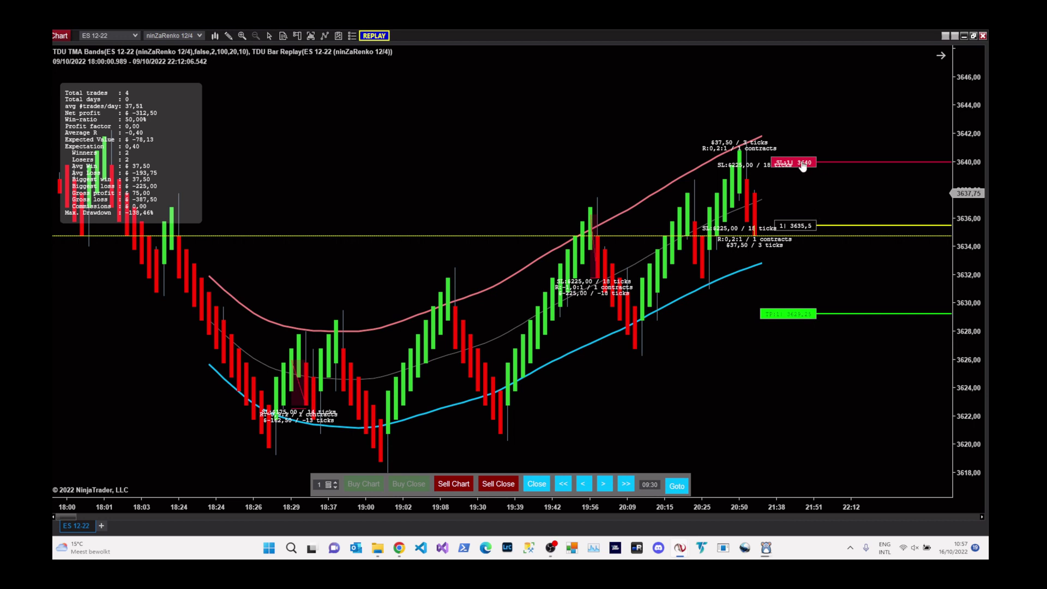
click(603, 485)
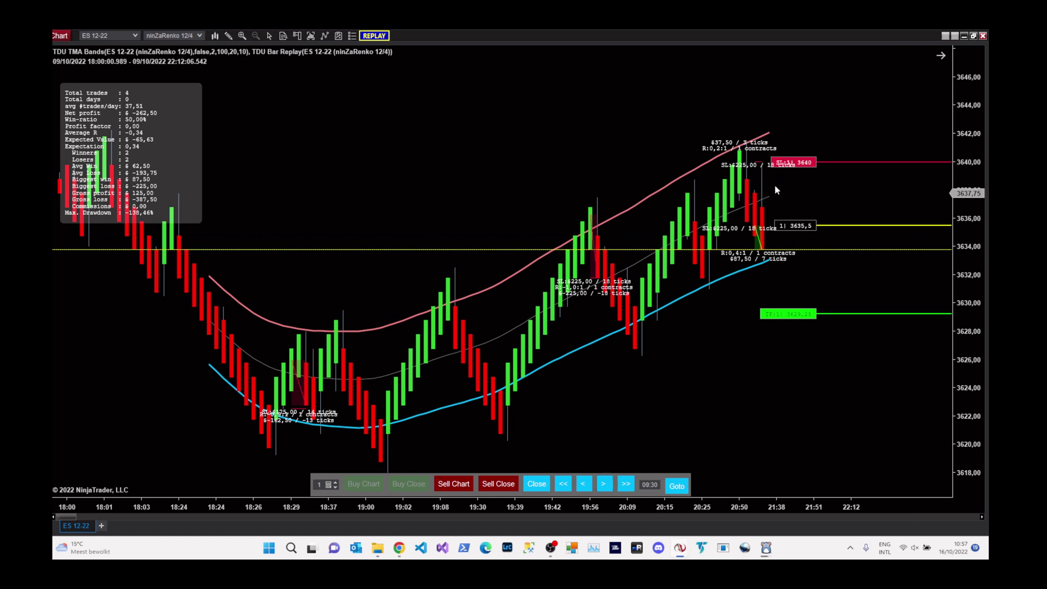
click(498, 484)
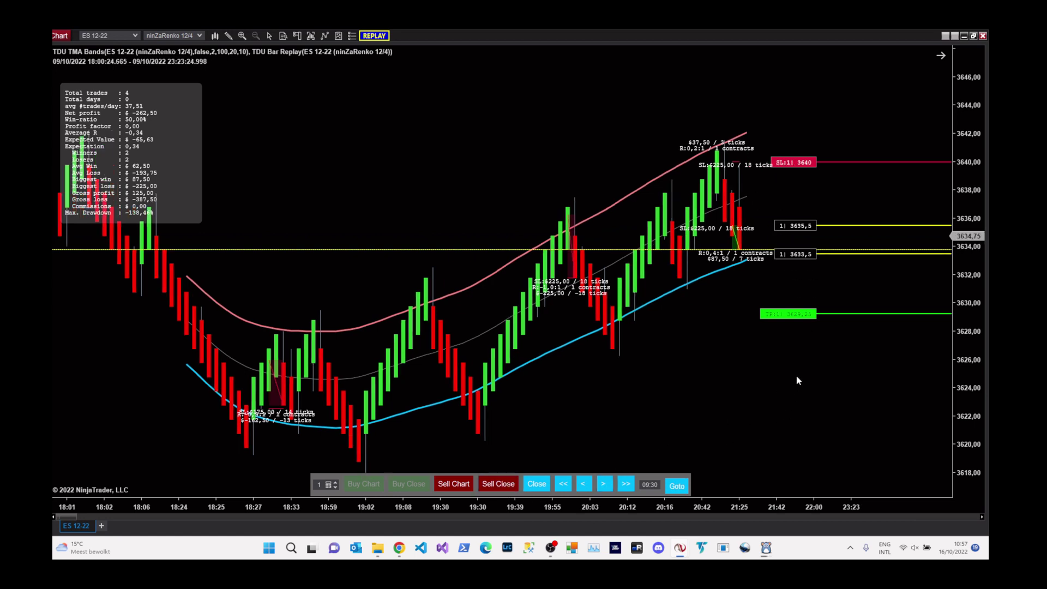
click(604, 483)
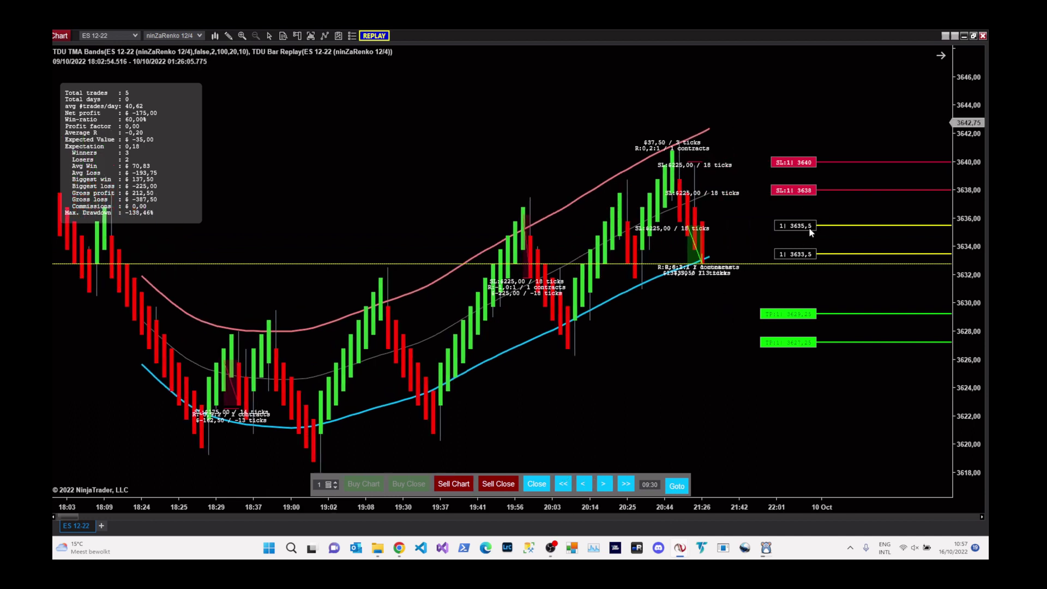
Step: Move the two sell trades' take profits to 3630.75 and 3628.75 and their stop losses to 3637.25 and 3638.75
drag(794, 320, 796, 299)
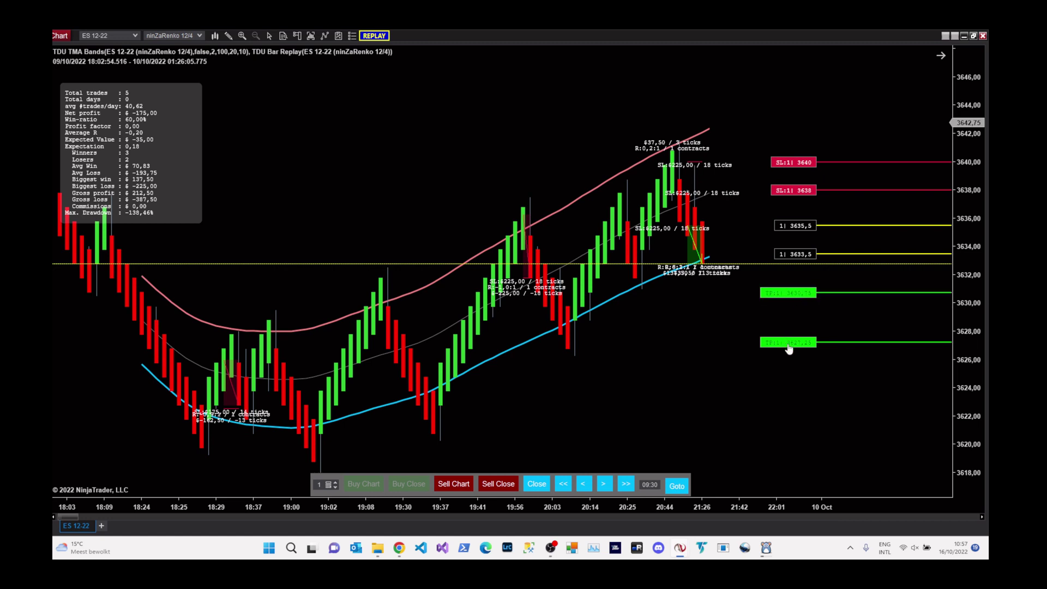
drag(789, 347, 791, 327)
drag(784, 191, 788, 201)
drag(794, 163, 795, 180)
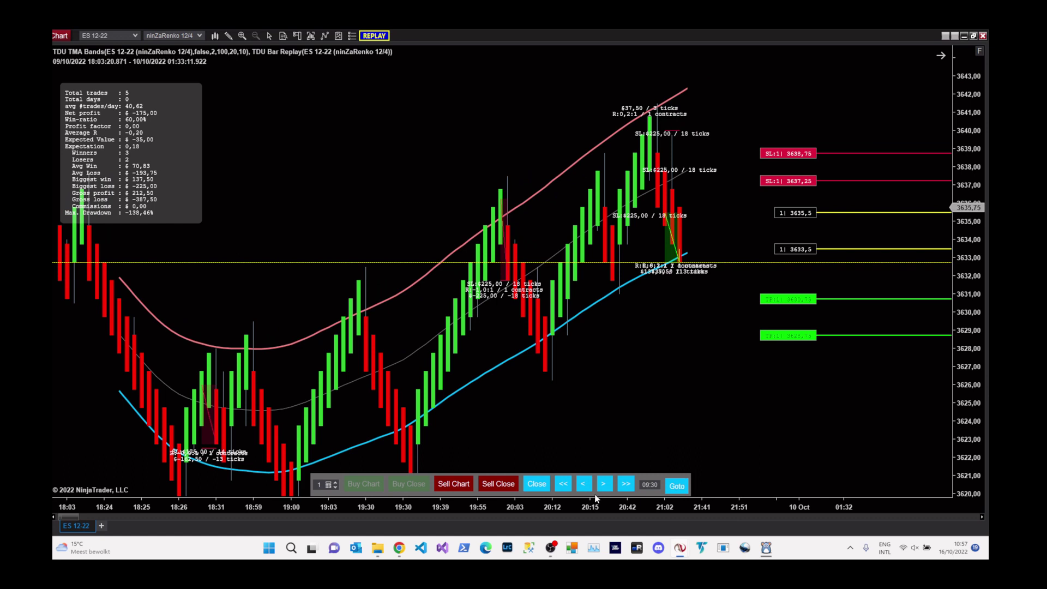
Step: Close both open sell trades and reload NinjaScript on the chart to reset the replay
click(539, 482)
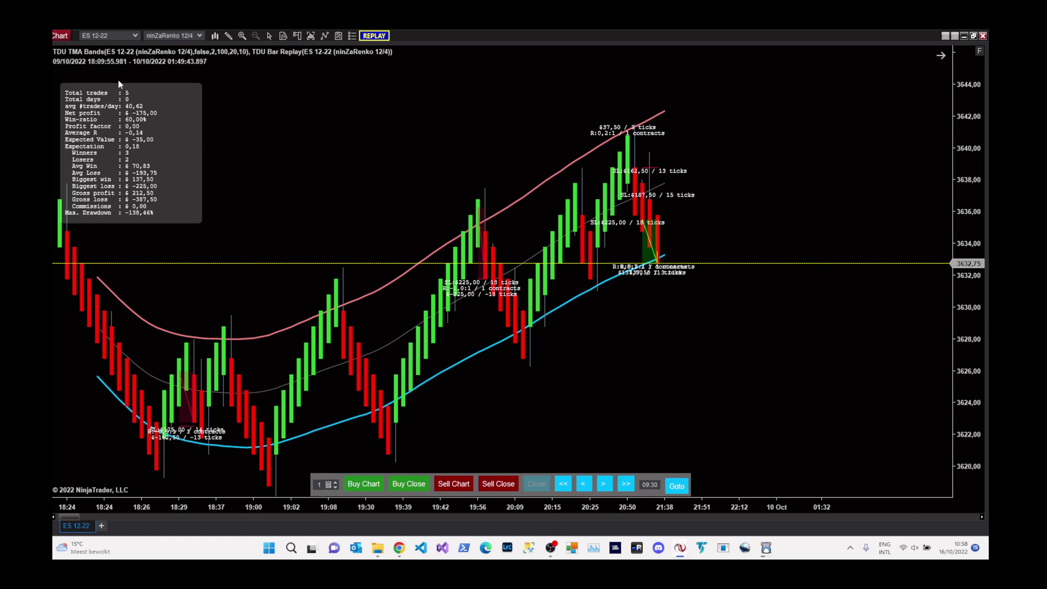
scroll(100, 53, down, 5)
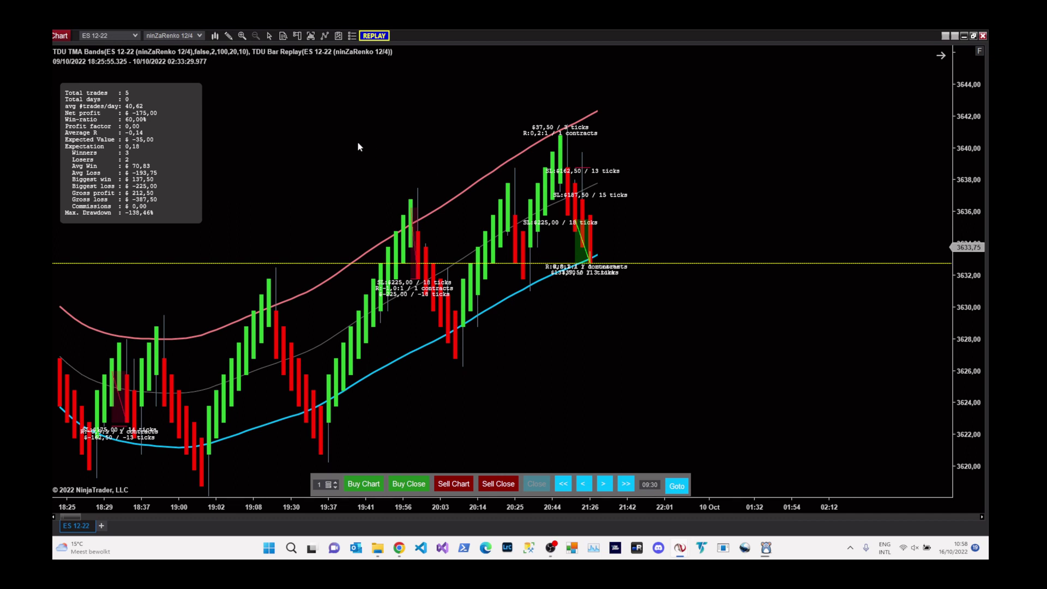
right_click(375, 127)
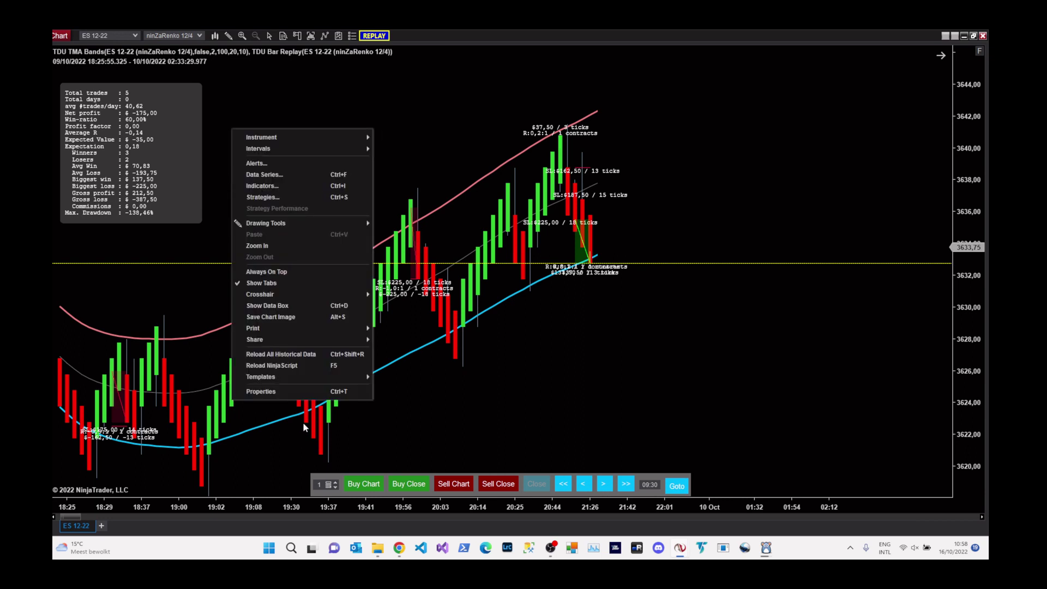
click(284, 367)
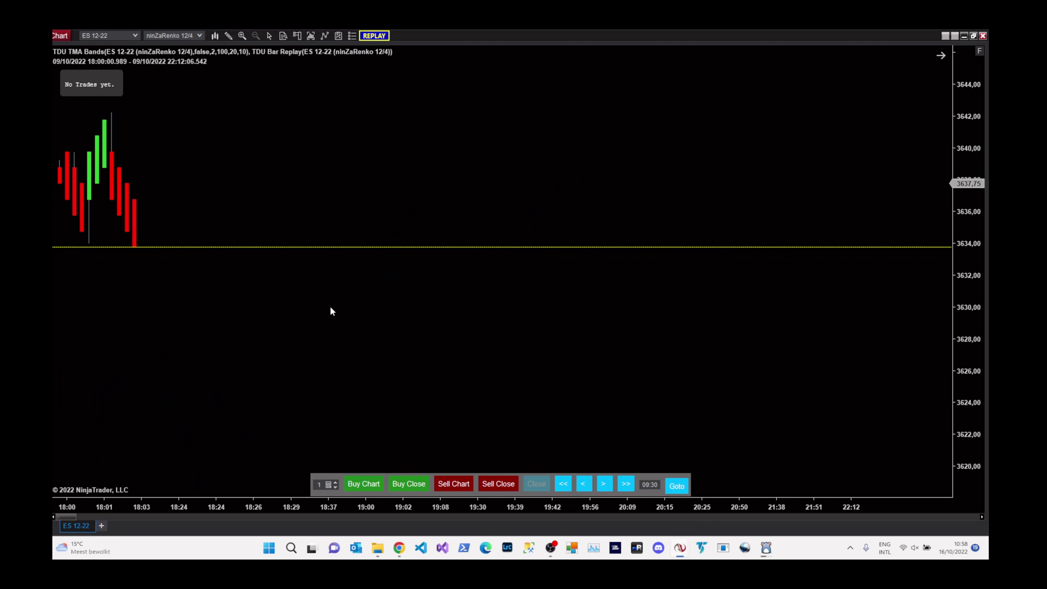
Step: Jump the replay to 09:30, advance to the sell signal bar, and place a Sell Close order there
click(666, 489)
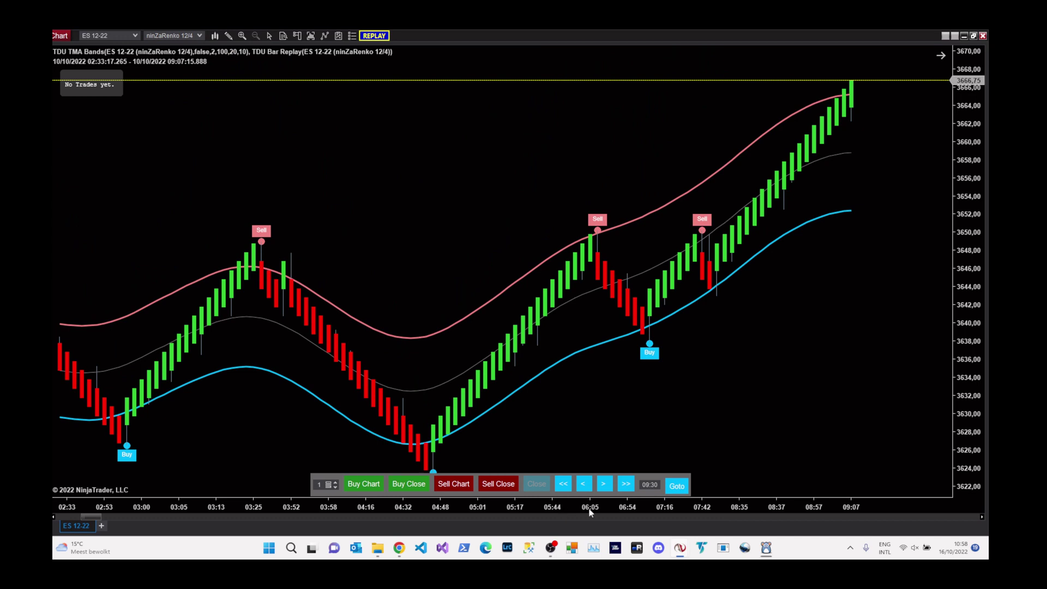
click(605, 484)
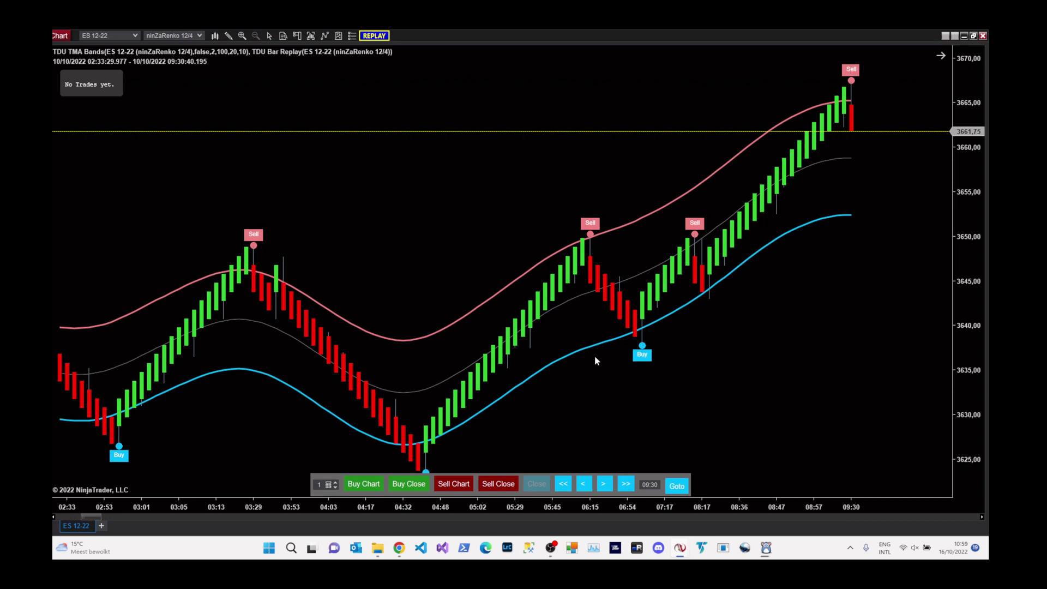
click(489, 484)
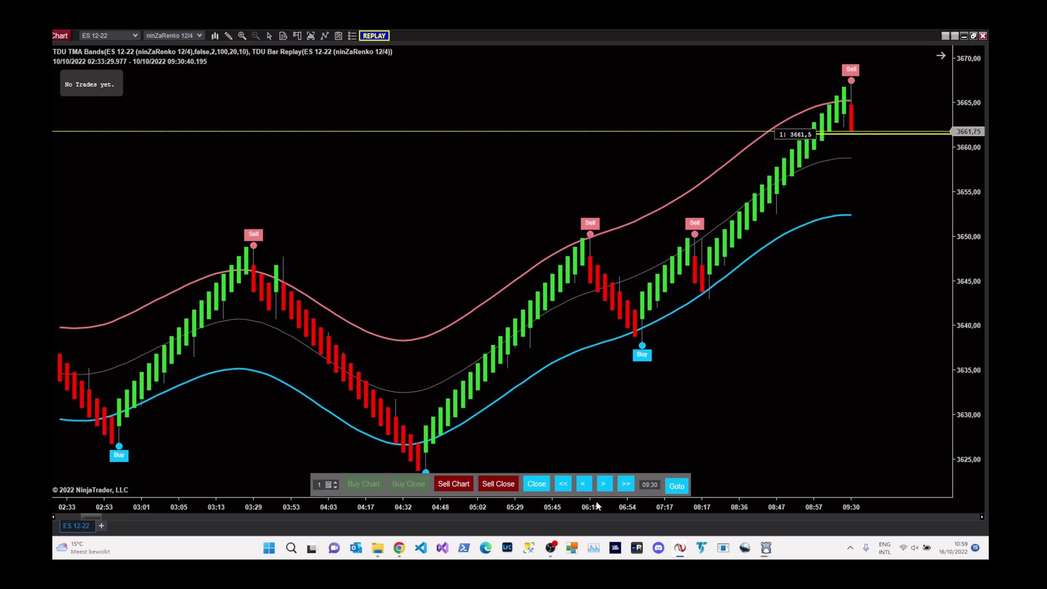
Step: Advance the replay bar by bar through the sell trade's take profit to the 09:34 buy signal
click(605, 485)
click(605, 484)
click(606, 485)
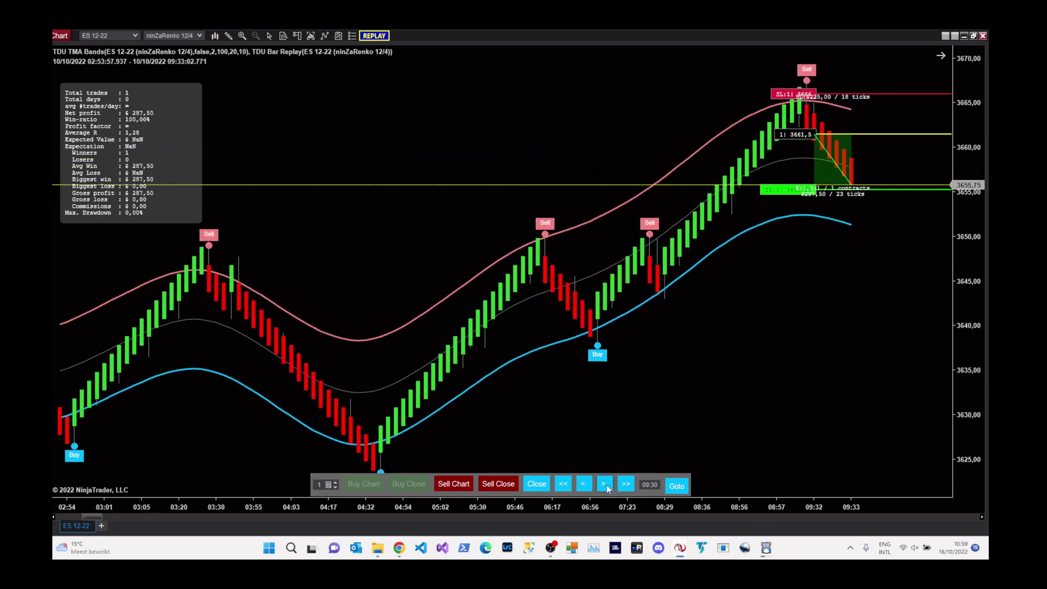
click(606, 484)
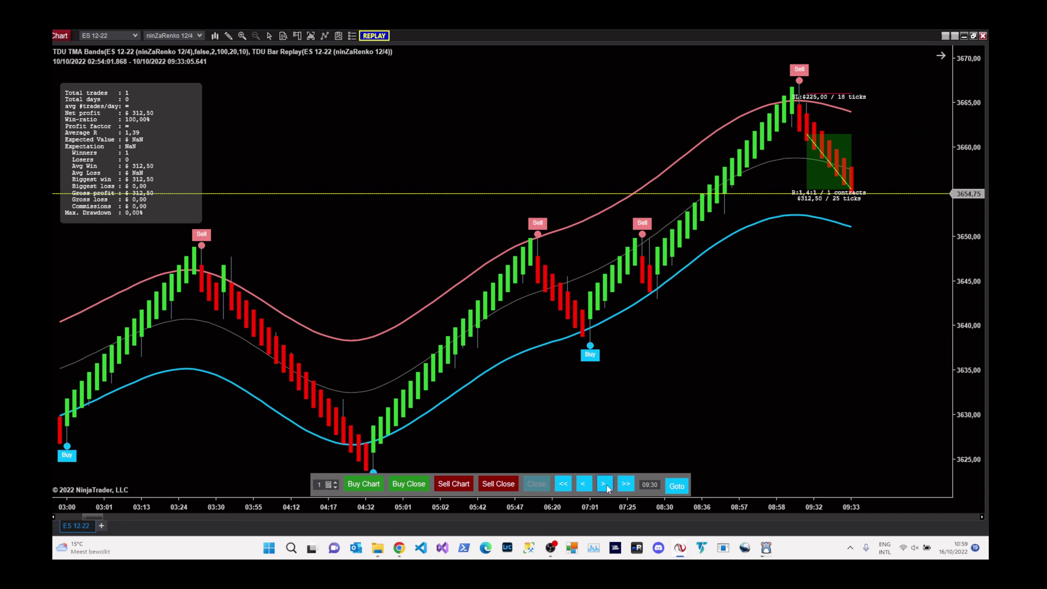
click(605, 484)
click(605, 485)
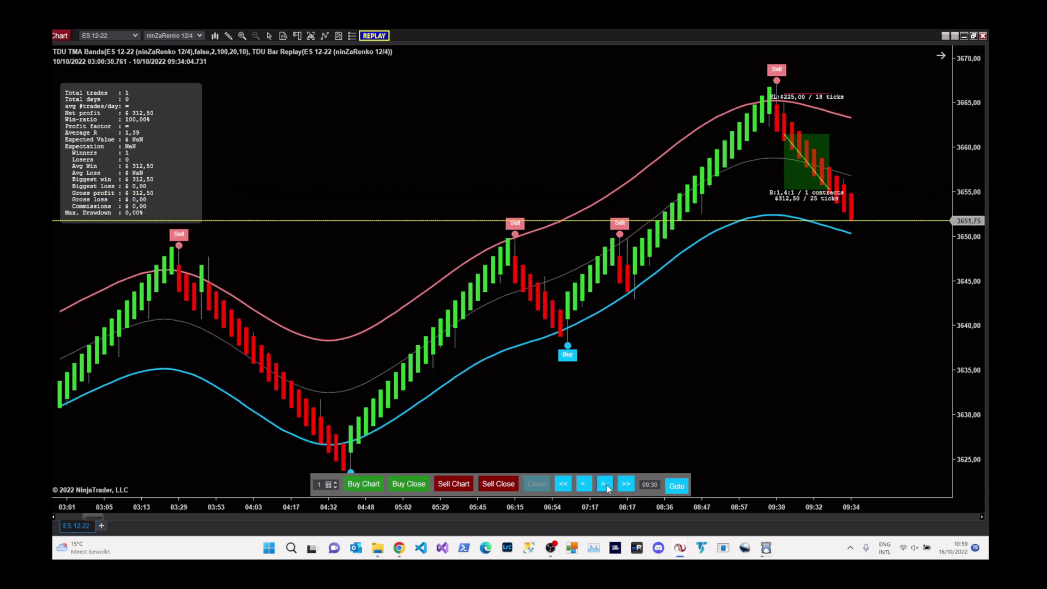
click(604, 484)
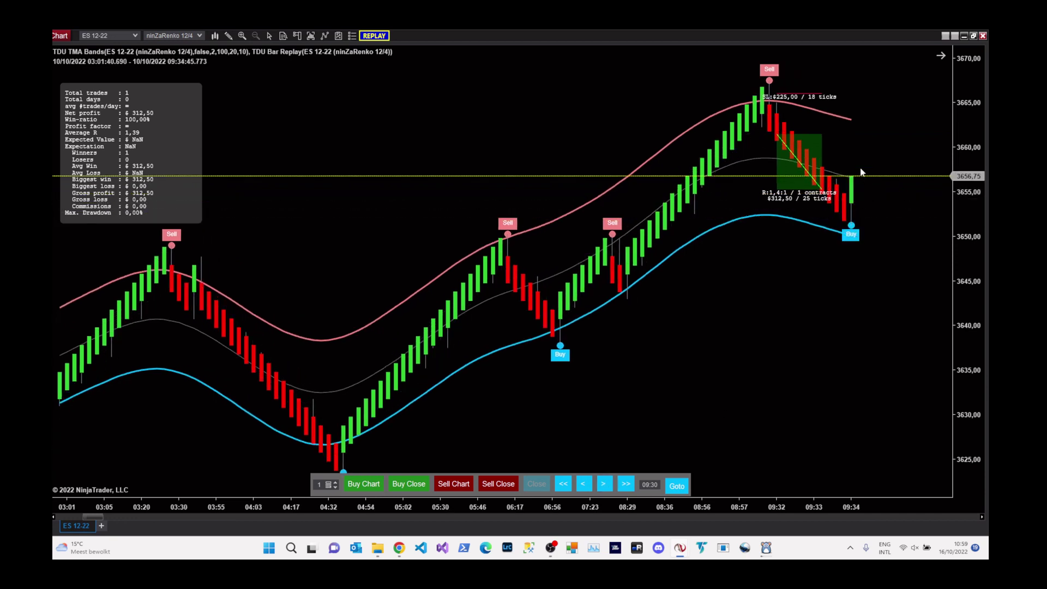
Step: Place a Buy Close order on the 09:34 signal bar, advance until a red bar prints, and close the trade
click(409, 484)
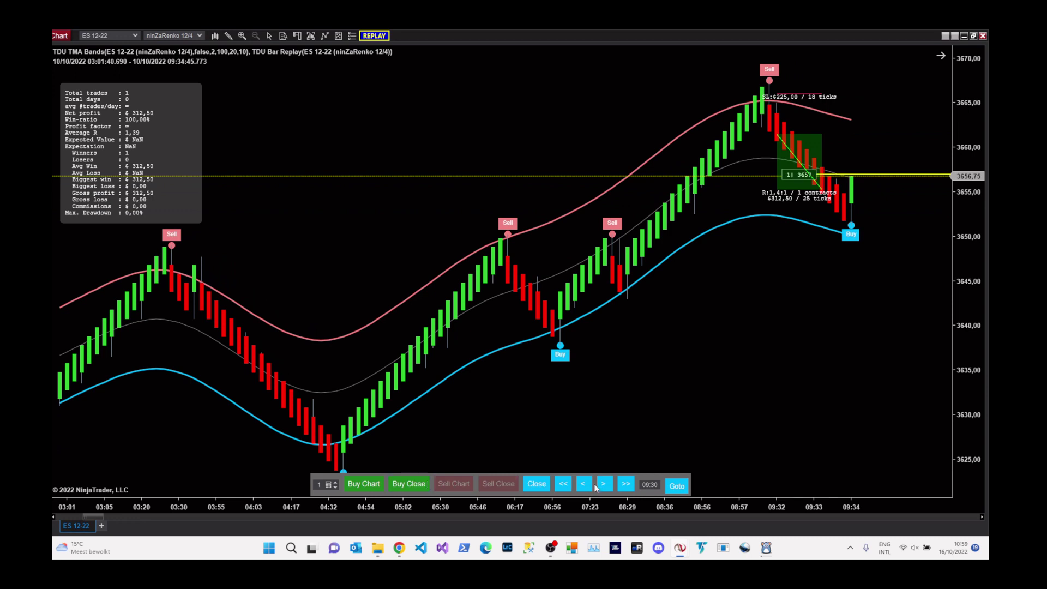
click(604, 484)
click(604, 484)
click(604, 484)
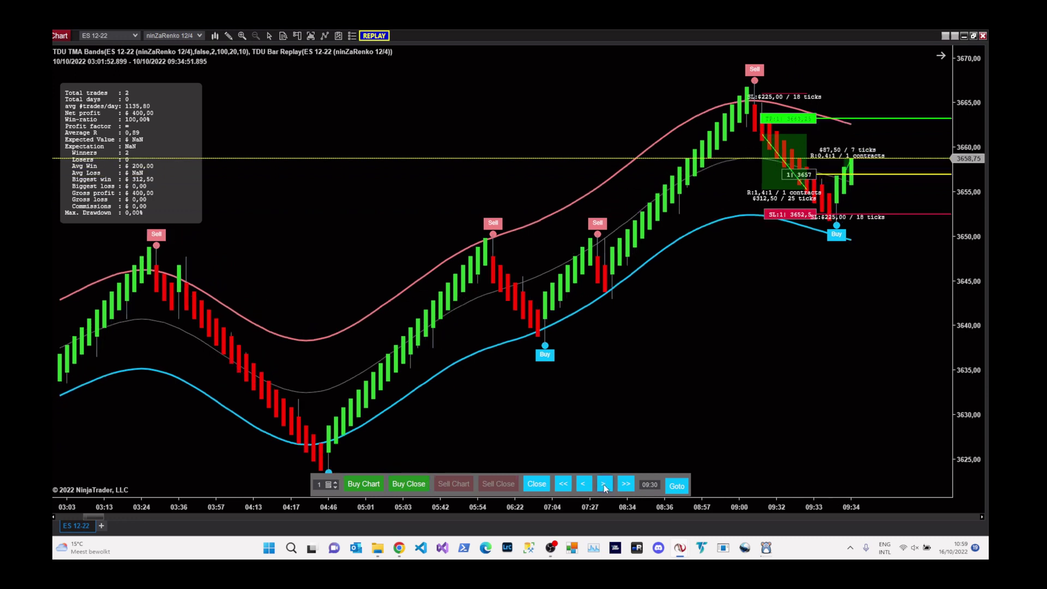
click(604, 485)
click(604, 485)
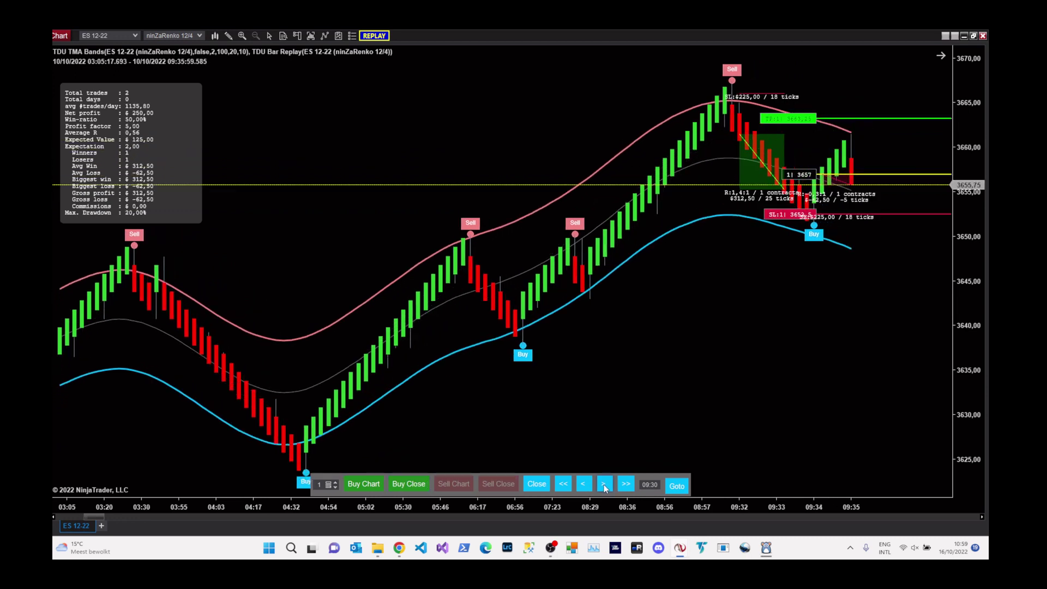
click(537, 484)
Step: Advance the replay bar by bar through the falling bars to the 09:40 buy signal
click(604, 485)
click(603, 485)
click(604, 485)
click(603, 485)
click(603, 485)
click(603, 485)
click(603, 485)
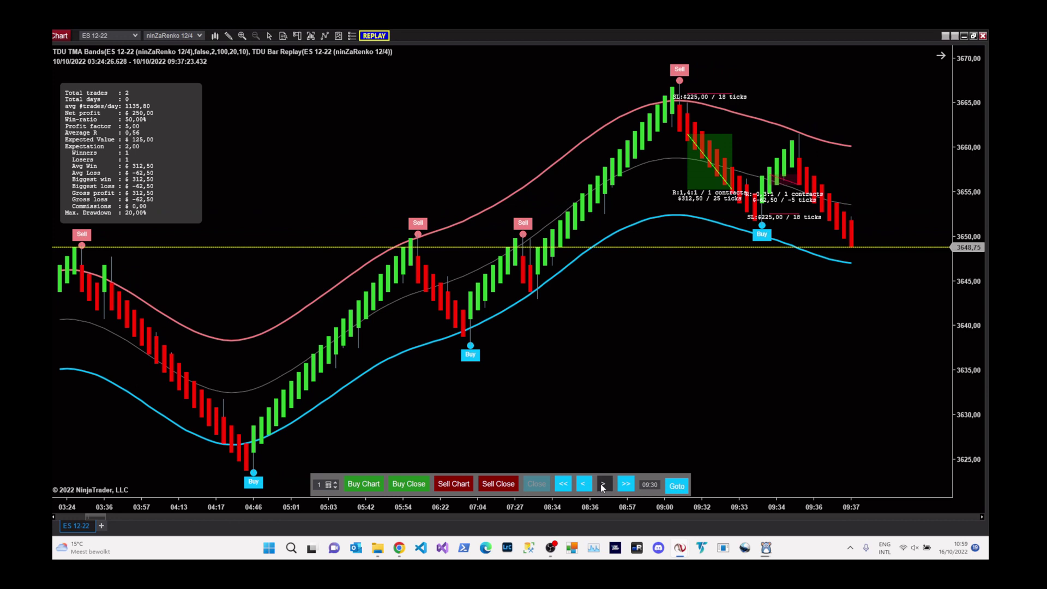
click(603, 485)
Step: Place a Buy Close order on the 09:40 signal bar, advance to the first red bar, and close the trade
click(497, 489)
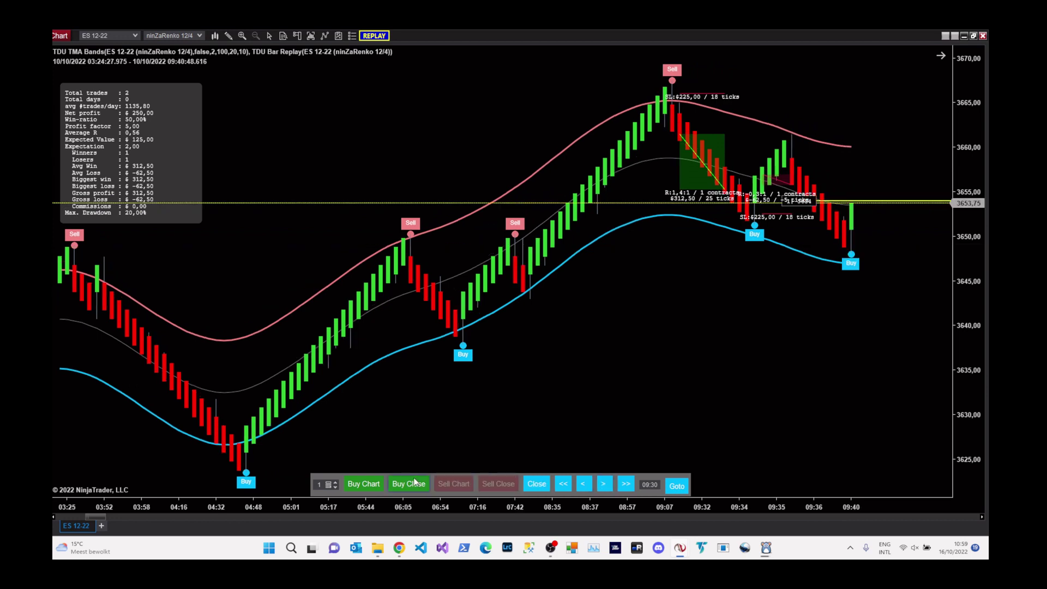
click(604, 485)
click(604, 485)
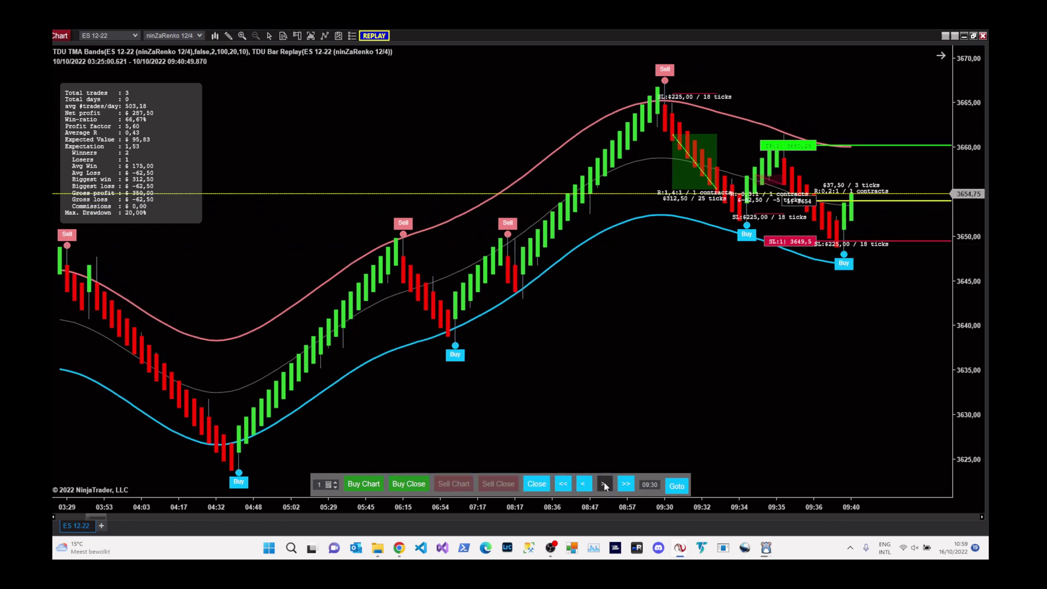
click(605, 485)
click(604, 484)
click(605, 484)
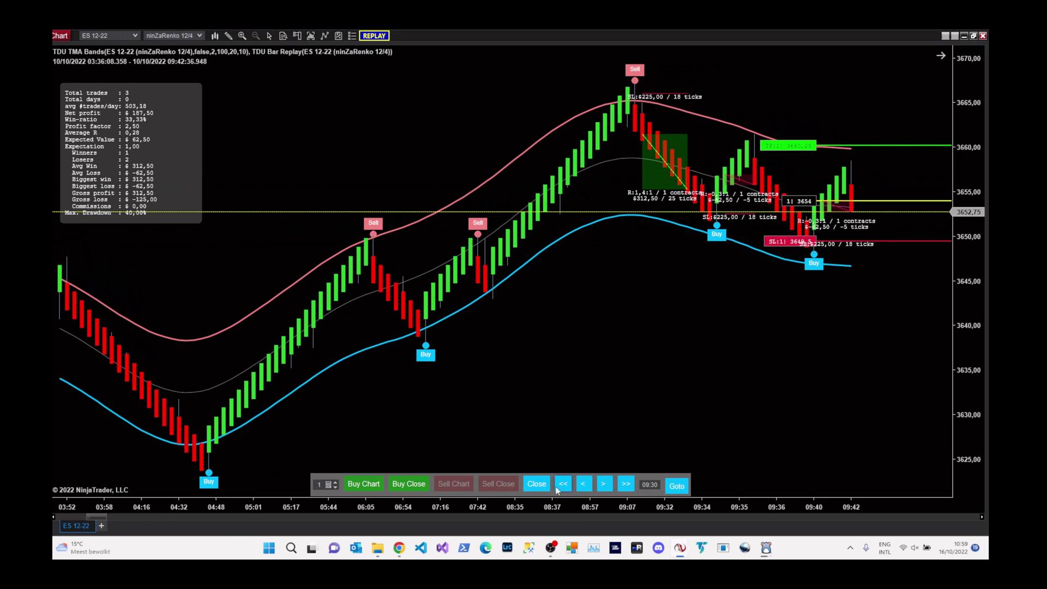
click(537, 484)
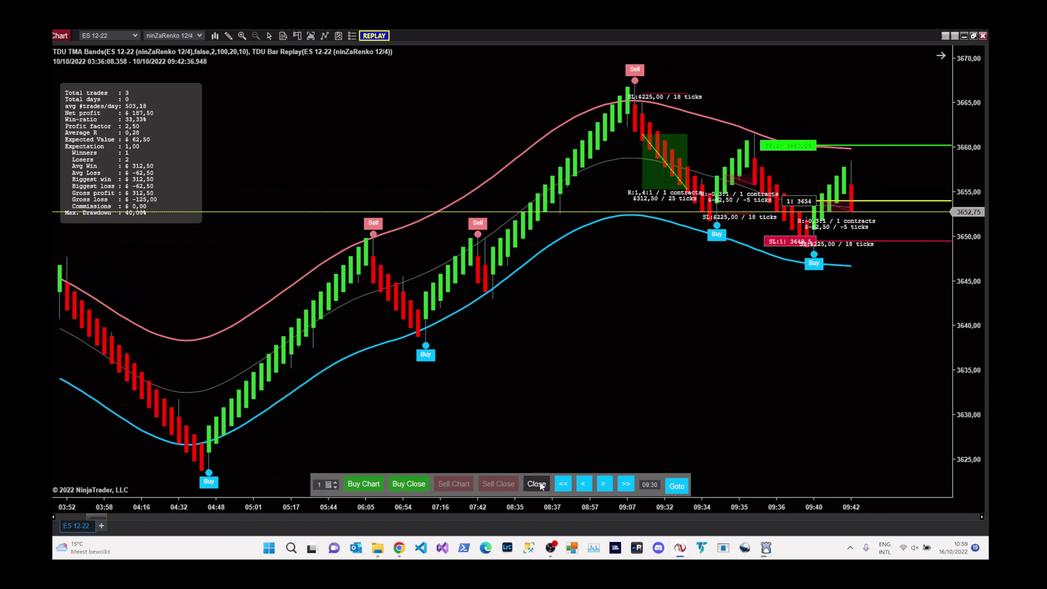
Step: Advance the replay bar by bar to the 09:43 buy signal
click(600, 483)
click(600, 484)
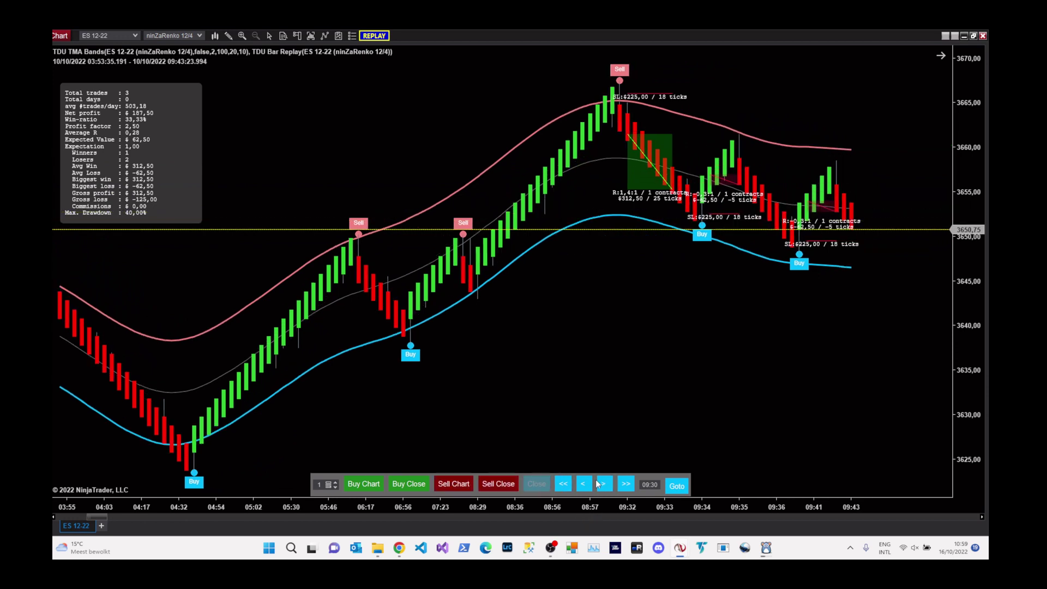
click(600, 484)
click(600, 484)
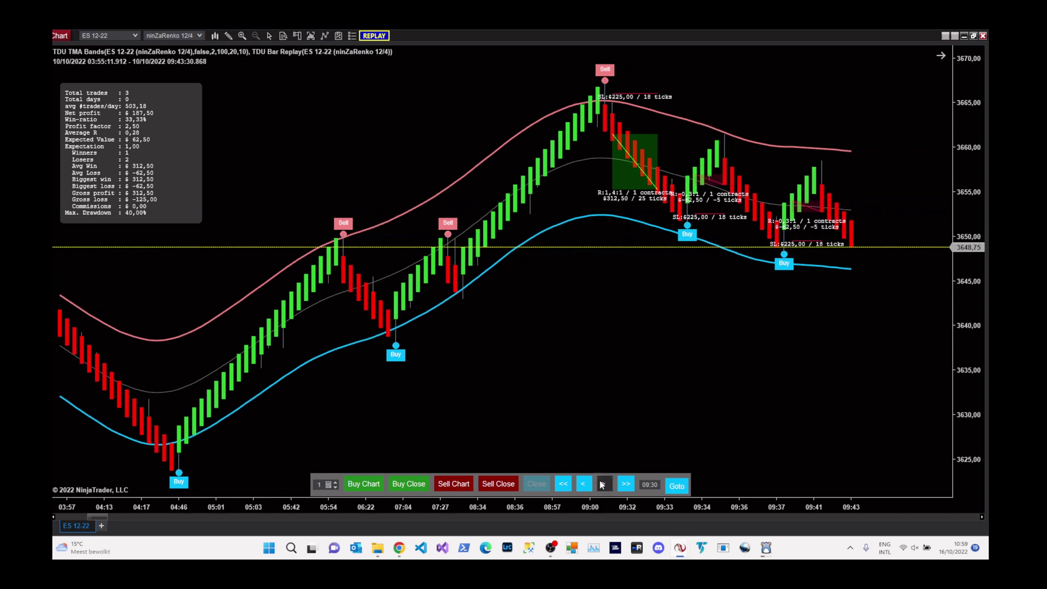
click(603, 483)
click(602, 484)
click(602, 483)
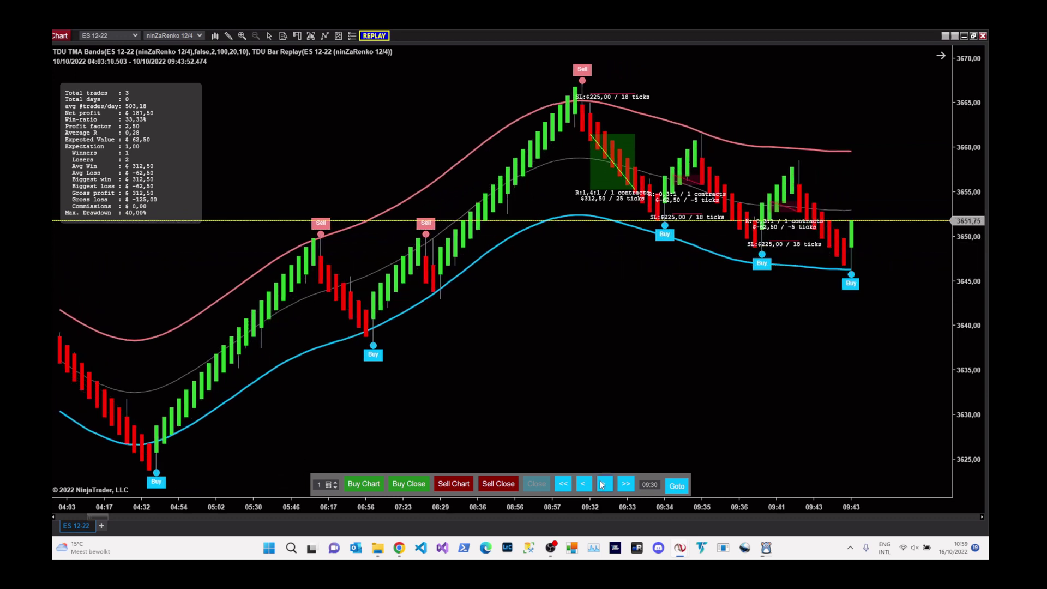
Step: Place a Buy Close order on the 09:43 signal bar and advance the replay until the trade reaches its take profit
click(425, 488)
click(606, 484)
click(606, 484)
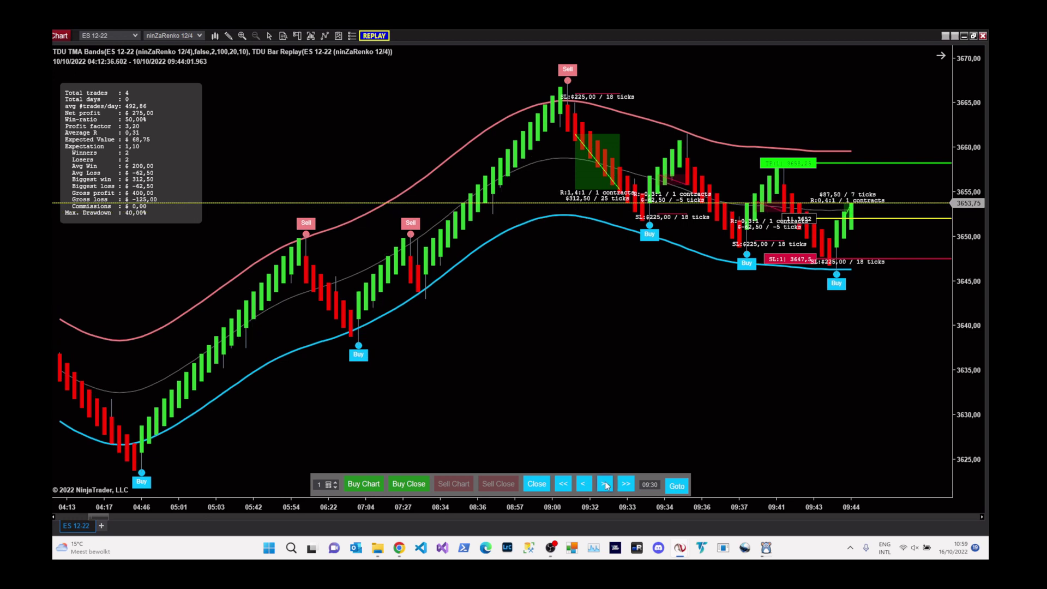
click(606, 484)
click(606, 484)
click(605, 484)
click(606, 484)
click(605, 483)
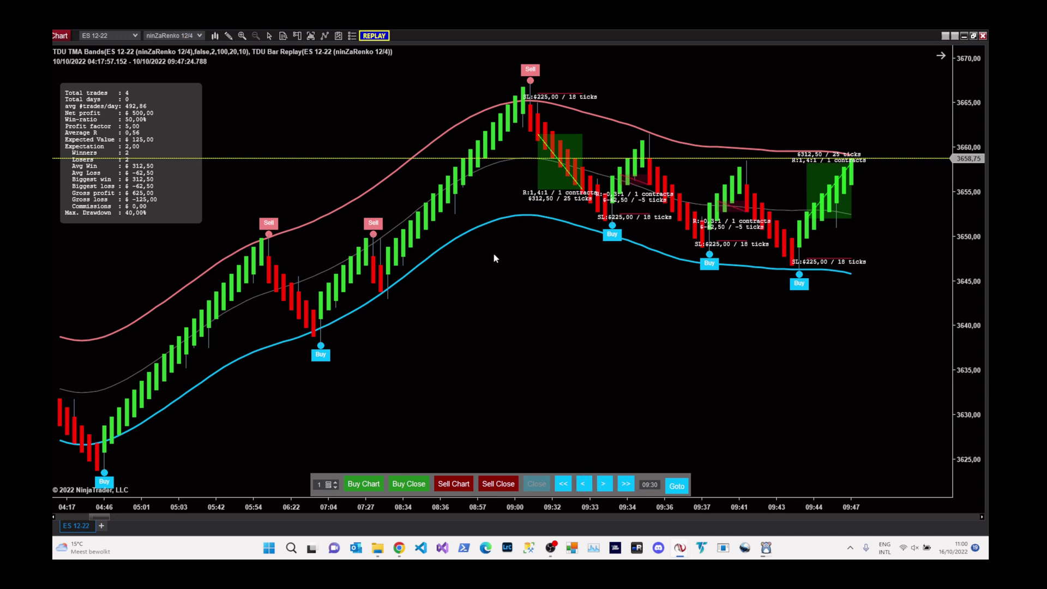
Step: Place a Sell Close order on the 09:48 sell signal bar, advance until a green bar prints, and close the trade
click(605, 484)
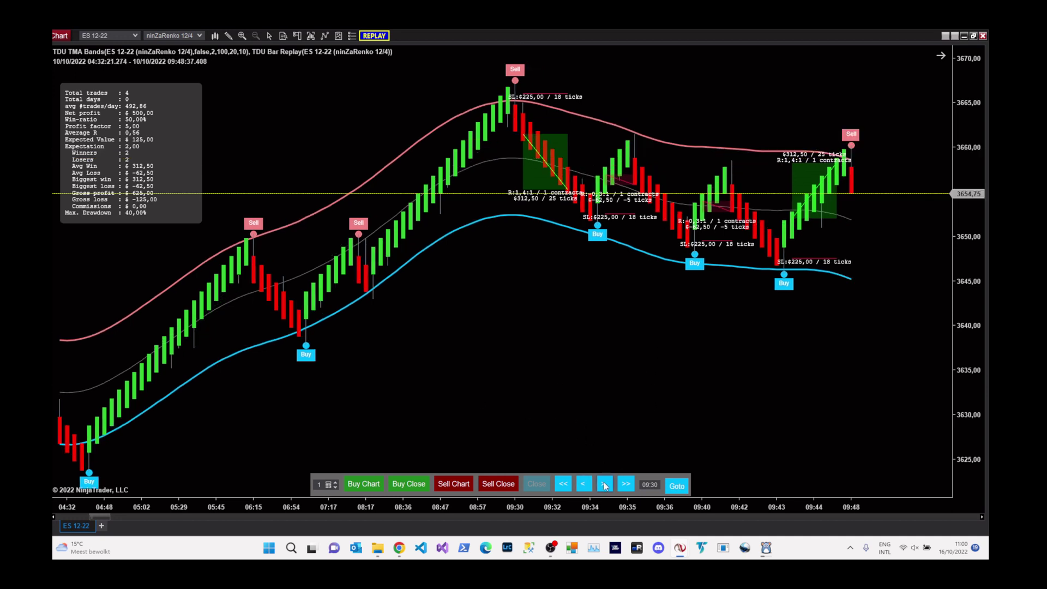
click(494, 483)
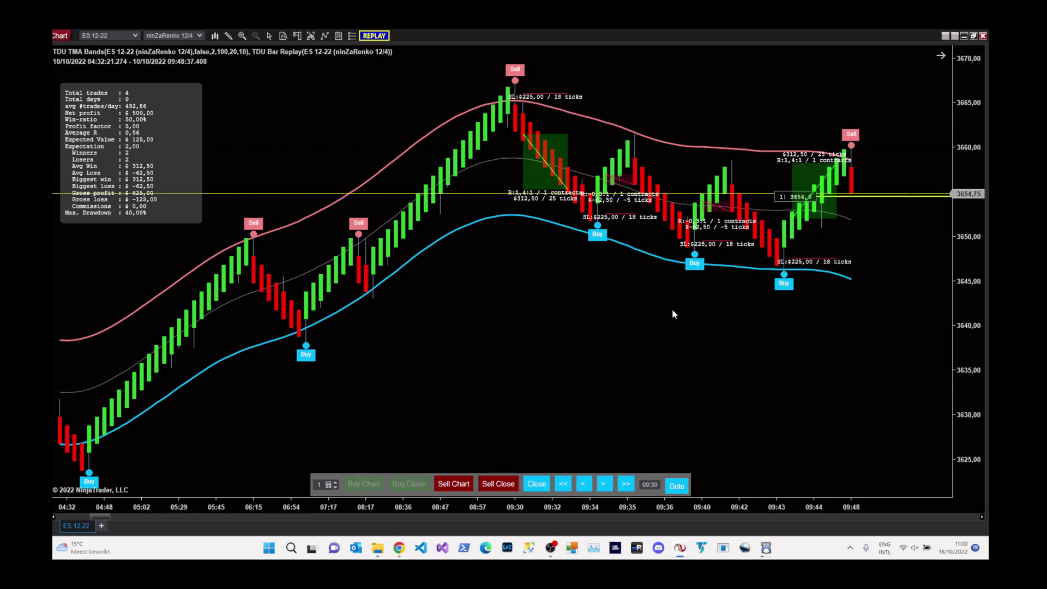
click(604, 484)
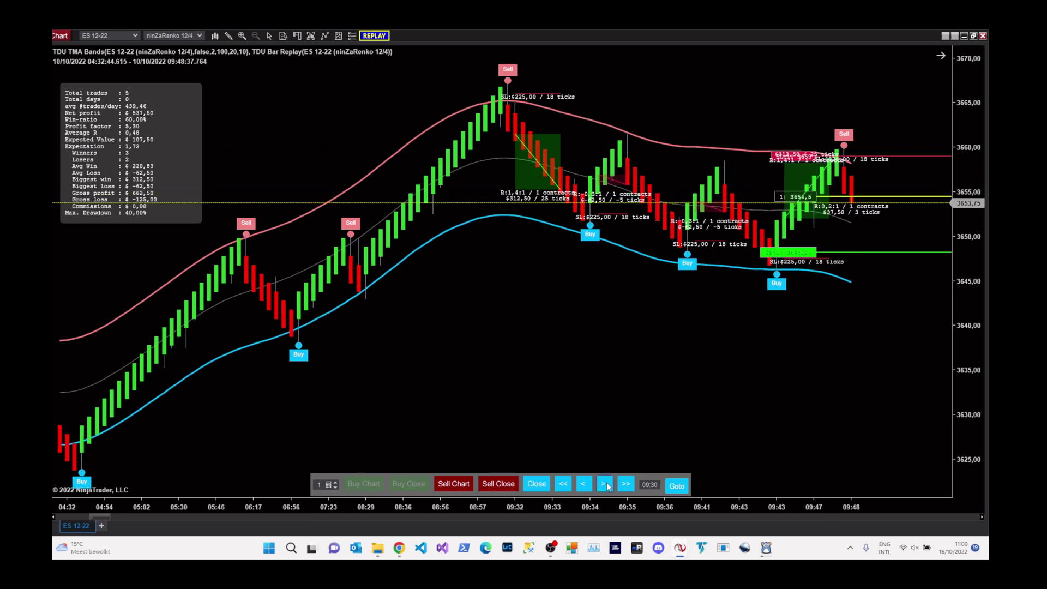
click(606, 483)
click(606, 484)
click(605, 484)
click(605, 484)
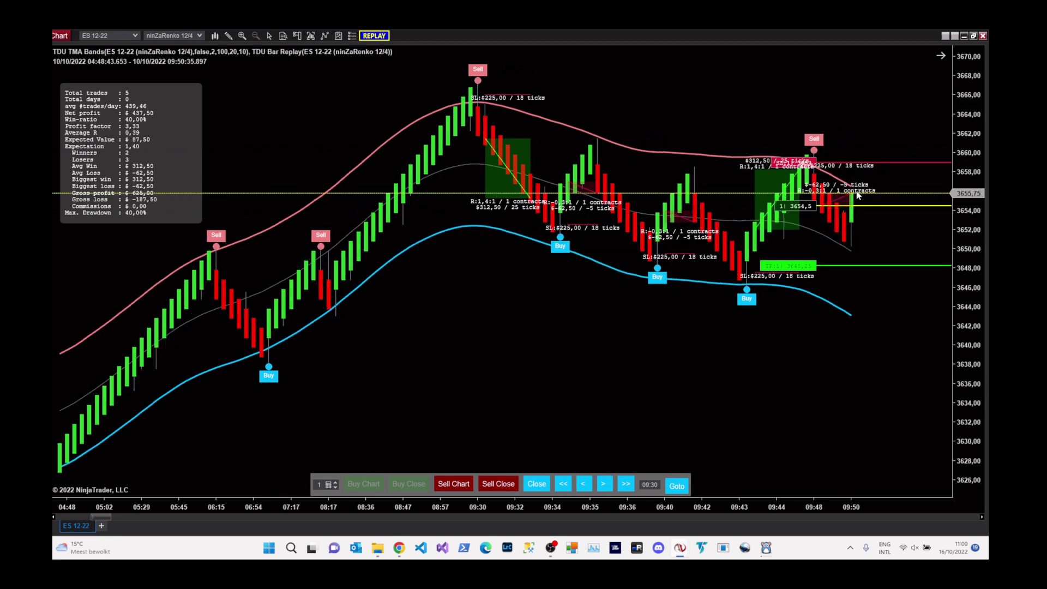
click(537, 485)
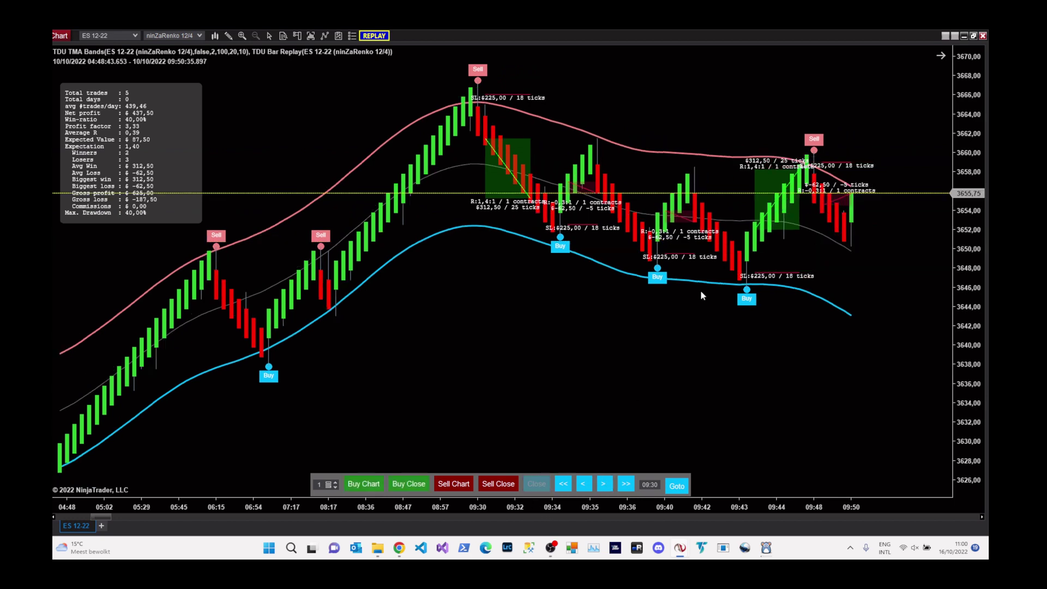
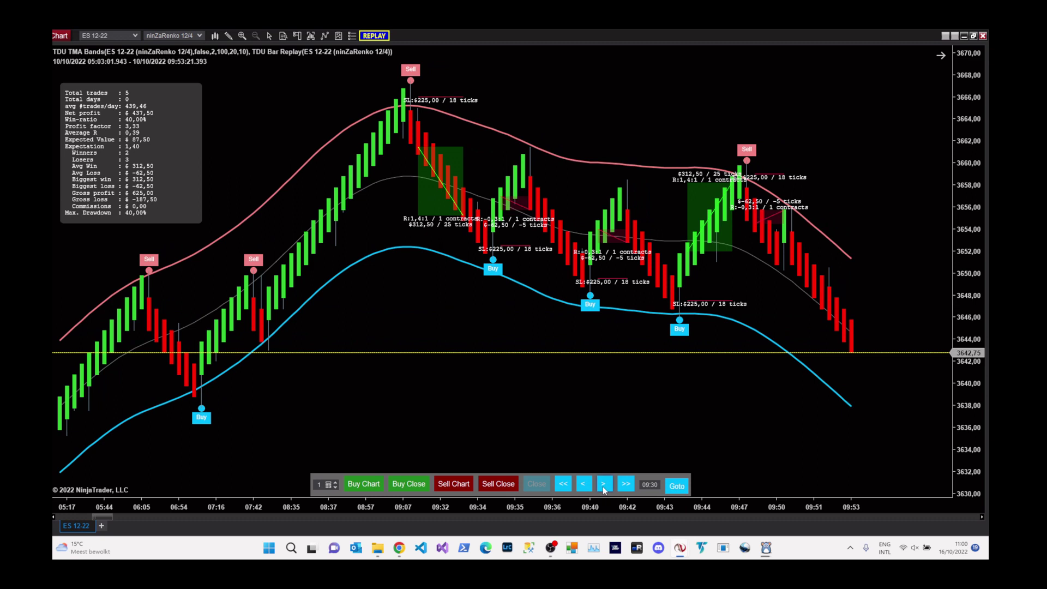
Step: Continue advancing the replay bar by bar to the 09:56 buy signal
click(604, 483)
click(604, 484)
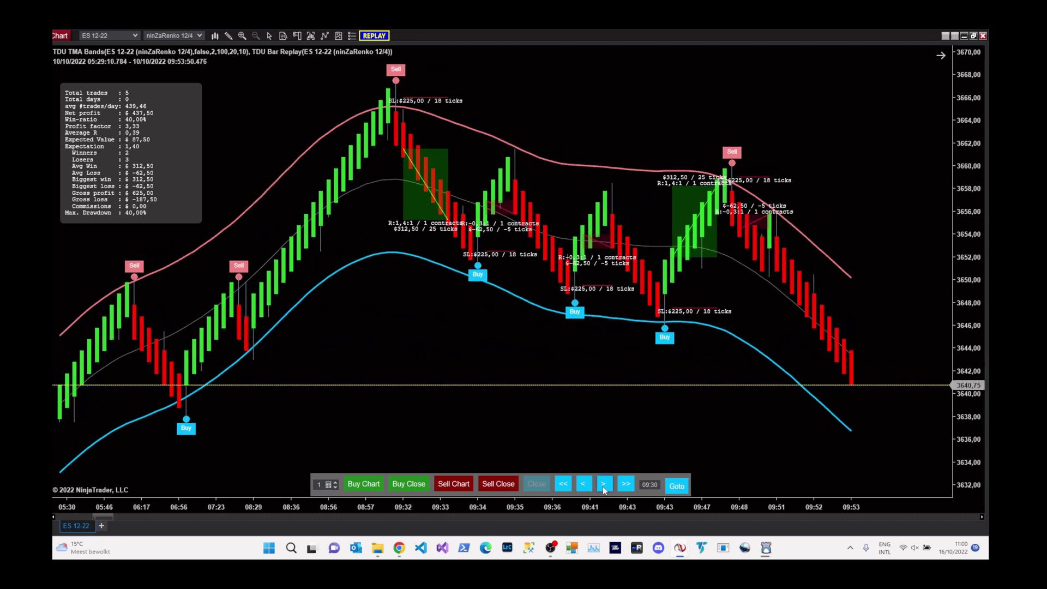
click(604, 483)
click(603, 485)
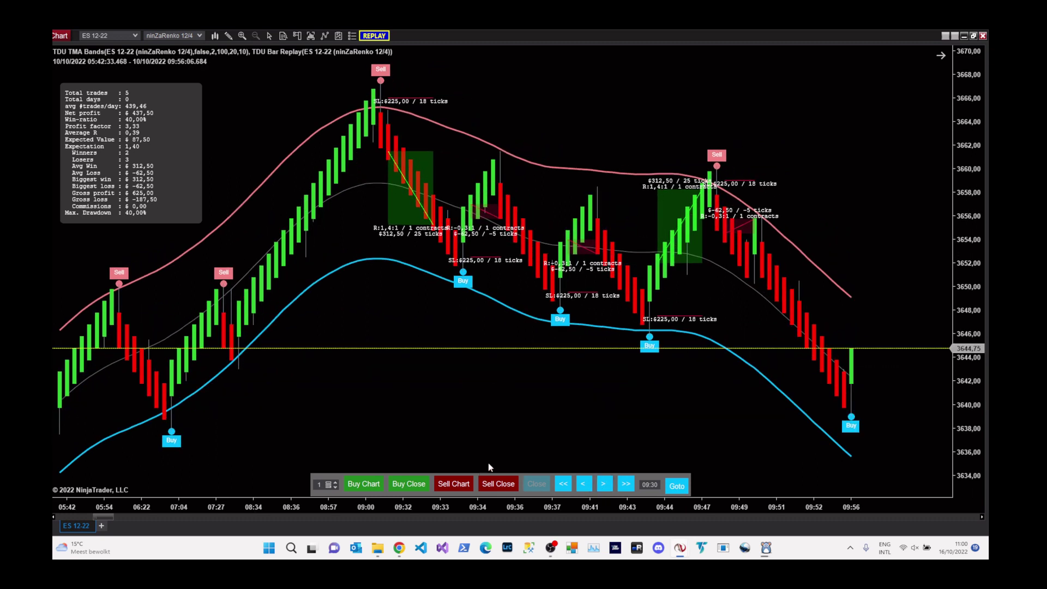
Step: Place a Buy Close order on the 09:56 signal bar and advance the replay bar by bar to 10:04
click(409, 484)
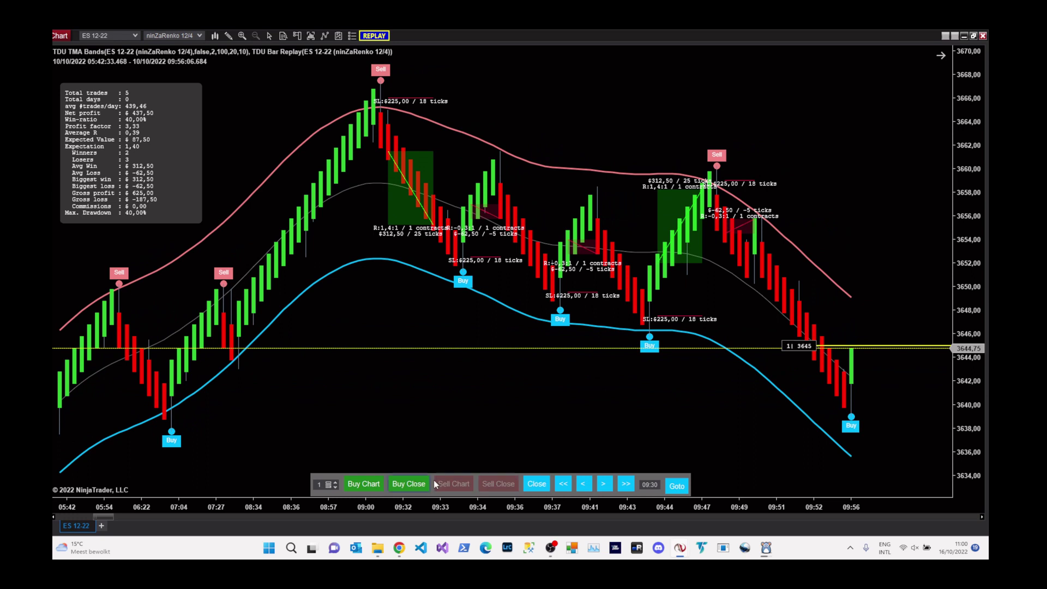
click(603, 484)
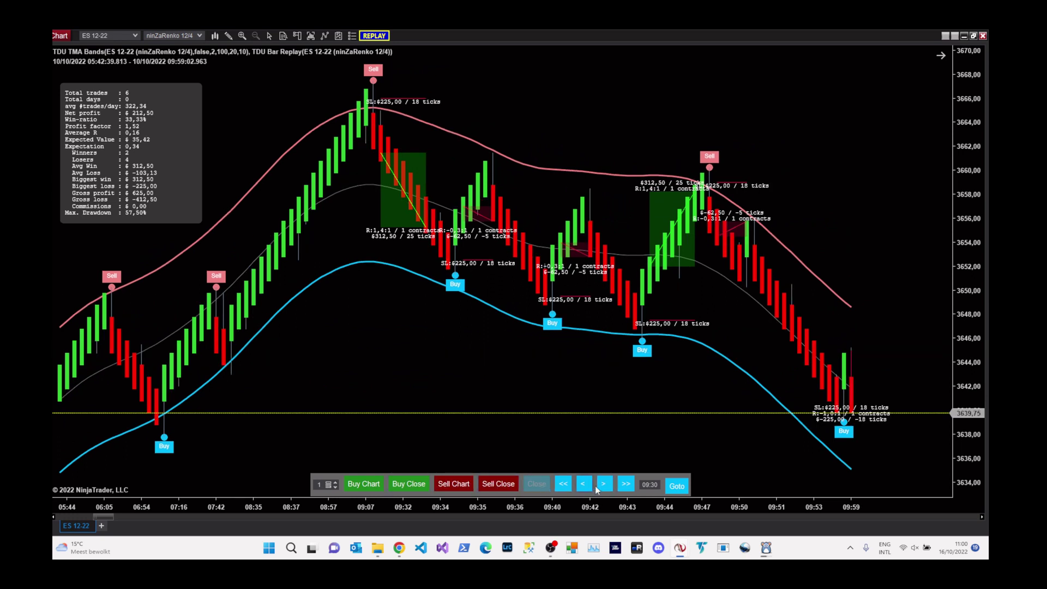
click(604, 485)
click(604, 485)
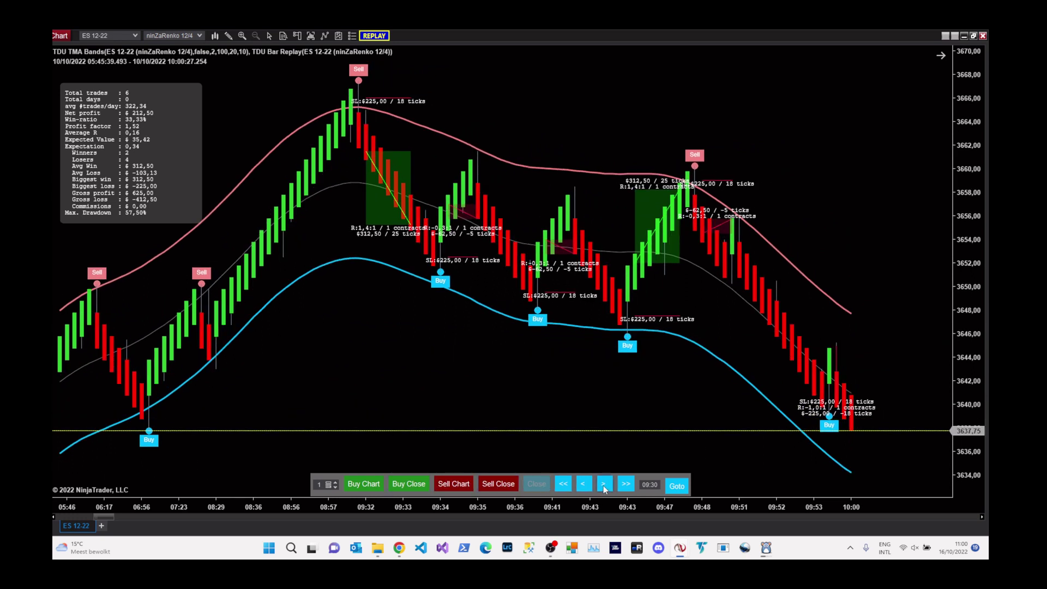
click(604, 485)
click(604, 485)
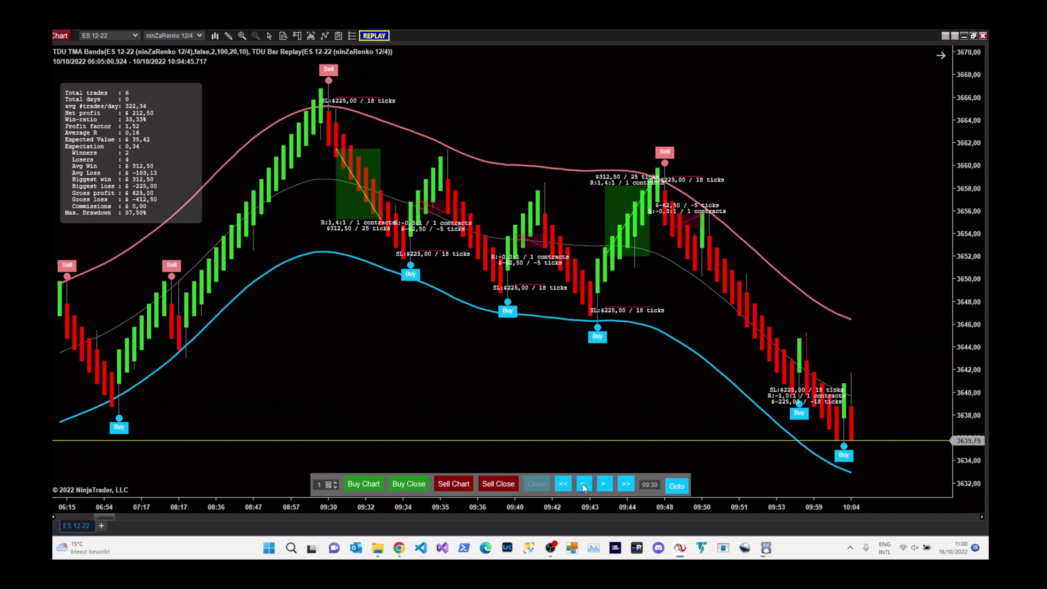
Step: Step the replay back to the 10:01 buy signal, place a Buy Close order, and advance to the 10:05 buy signal
click(584, 483)
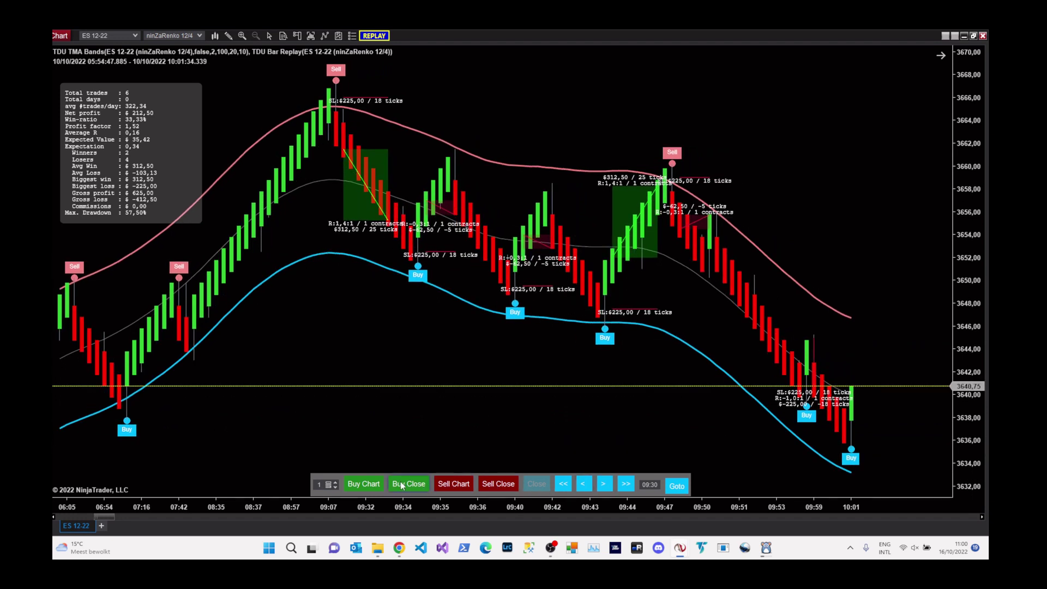
click(604, 485)
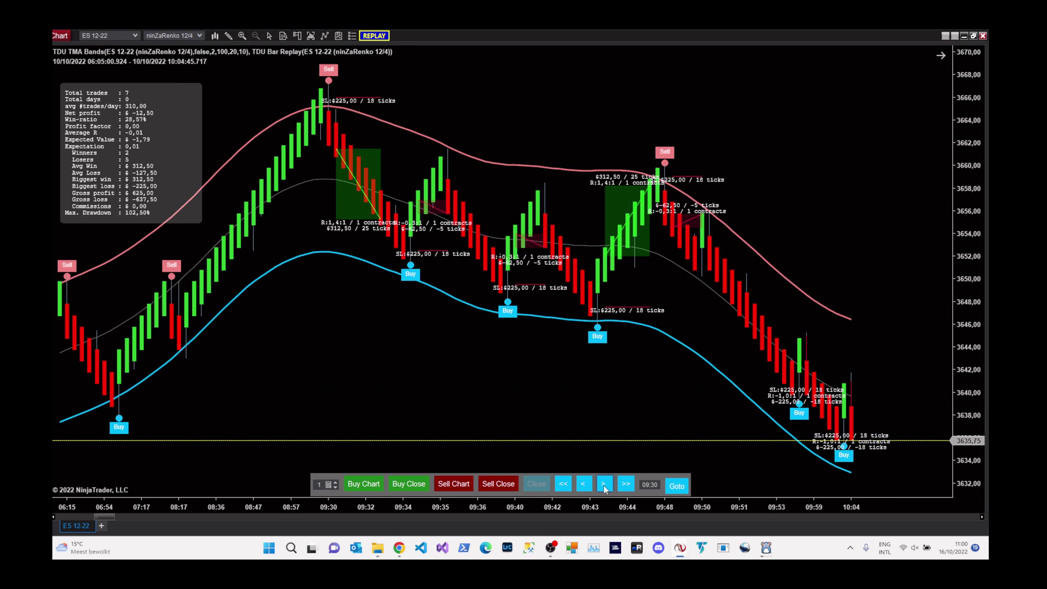
click(604, 485)
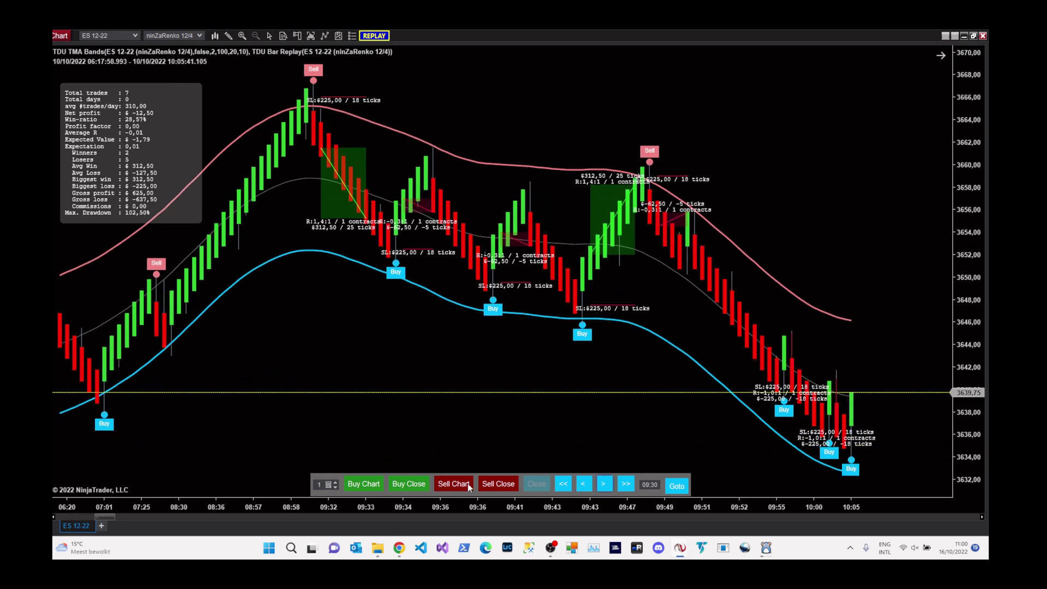
Step: Place a Buy Close order on the 10:05 signal bar, advance until a red bar prints at 10:07, and close the trade
click(604, 485)
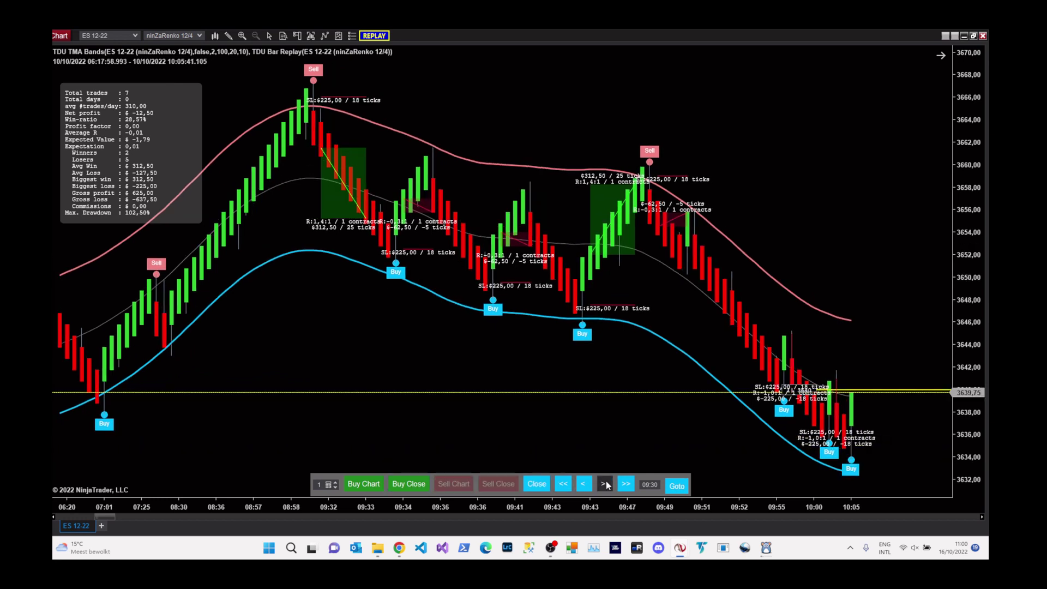
click(605, 485)
click(604, 485)
click(604, 485)
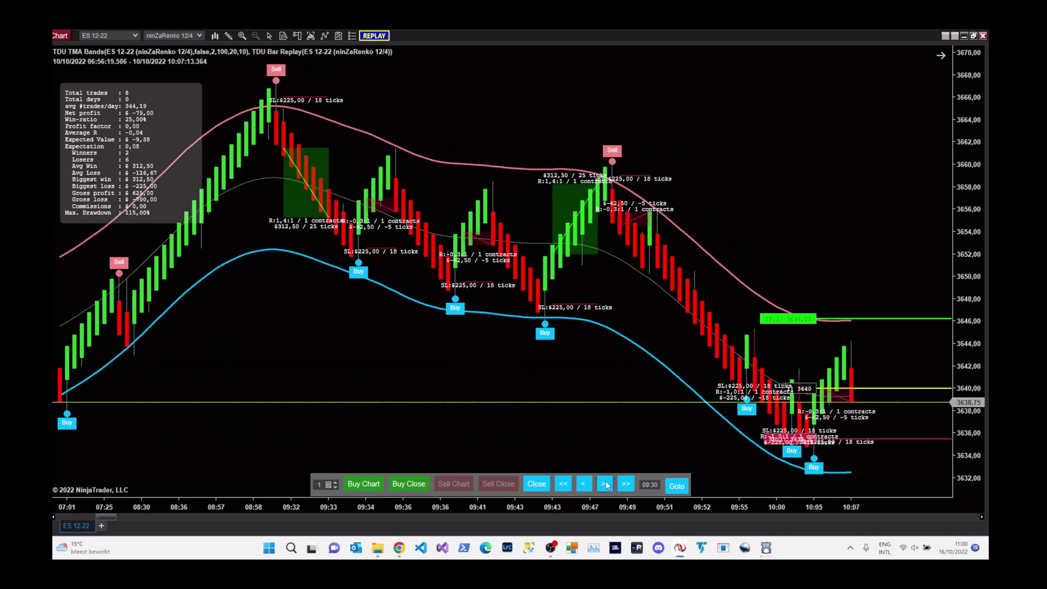
click(540, 485)
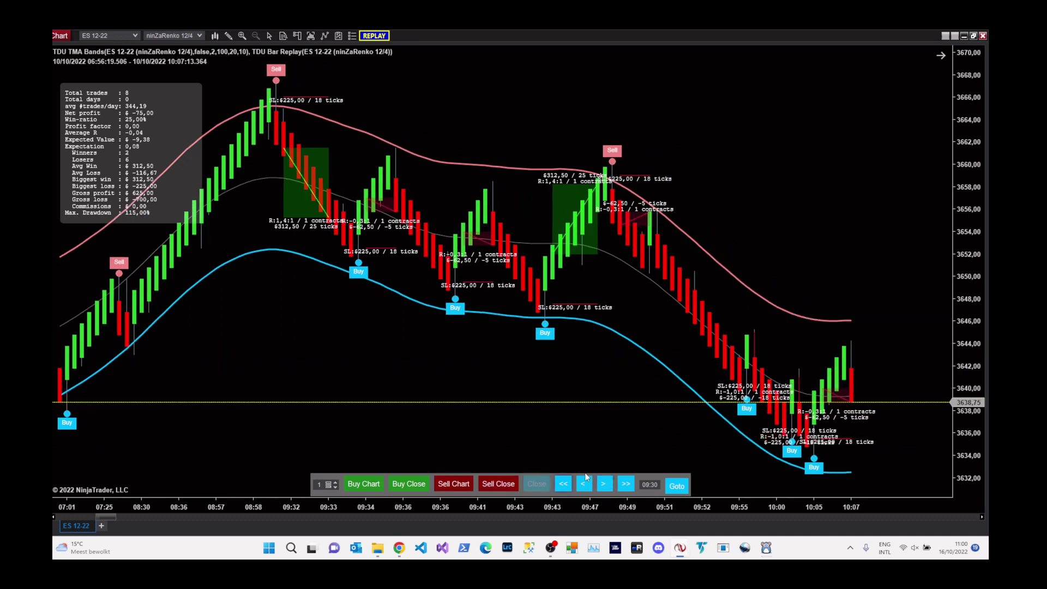
Step: Advance the replay bar by bar to the 10:28 sell signal
click(603, 485)
click(603, 485)
click(603, 485)
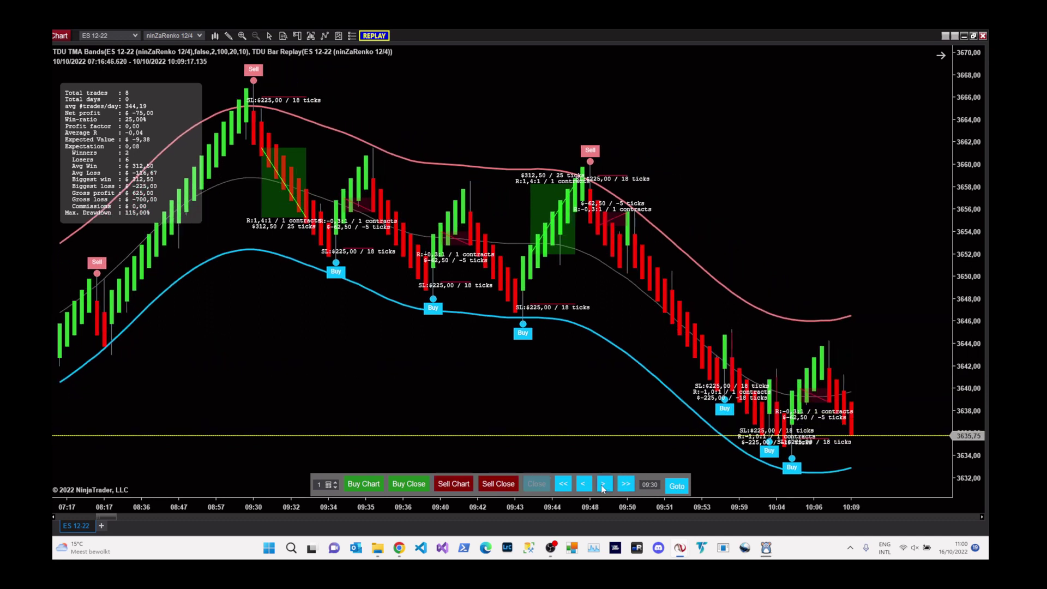
click(604, 484)
click(604, 485)
click(604, 485)
click(603, 484)
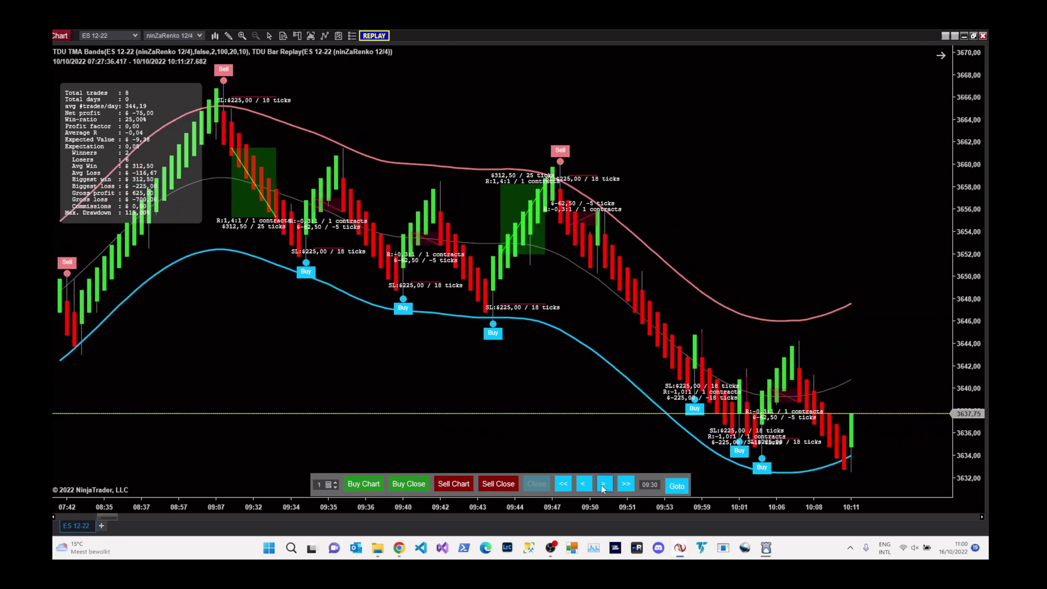
click(603, 485)
click(603, 485)
click(604, 485)
click(603, 485)
click(603, 485)
click(603, 485)
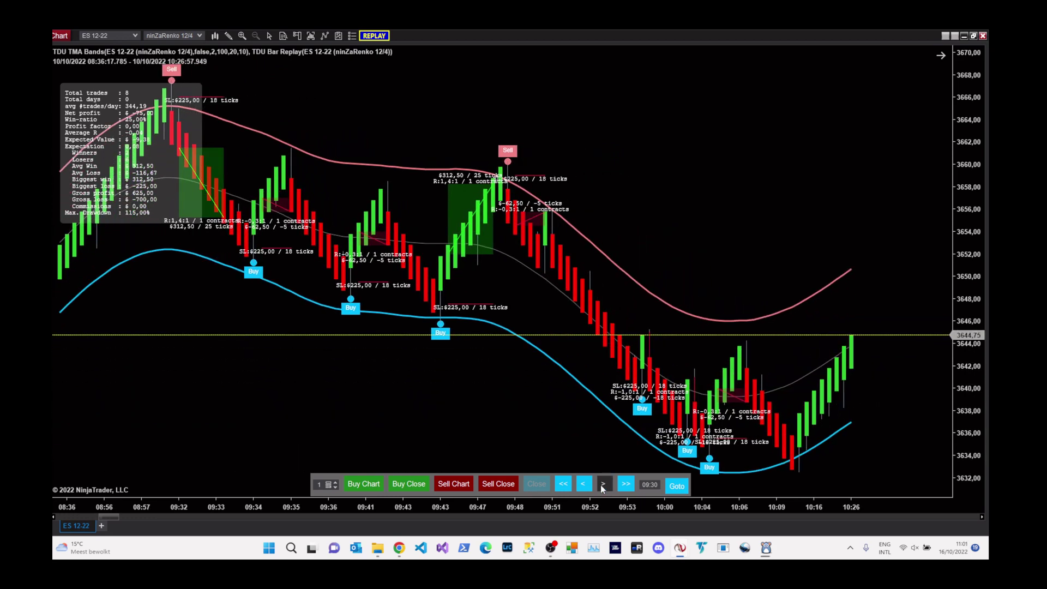
click(603, 485)
click(603, 485)
click(603, 485)
click(603, 485)
click(603, 485)
click(604, 485)
click(604, 485)
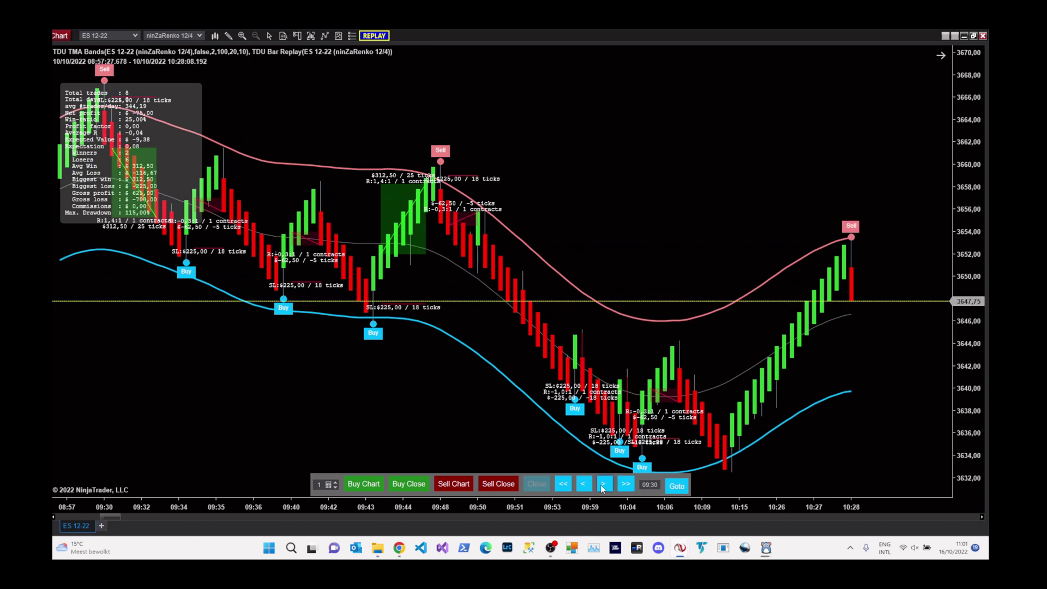
Step: Place a Sell Close order on the 10:28 signal bar, advance until a green bar prints at 10:30, and close the trade
click(455, 484)
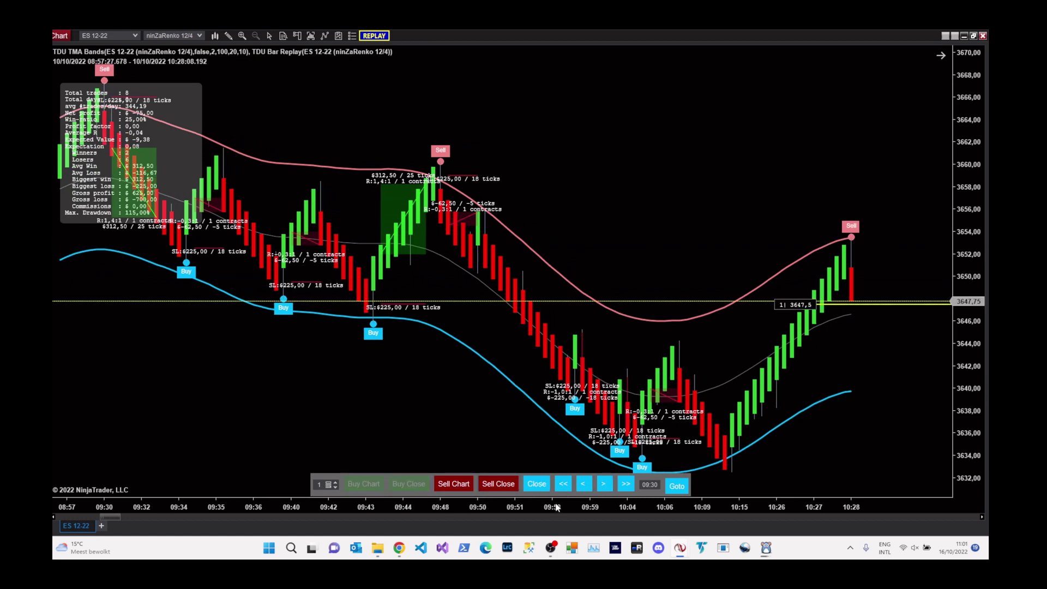
click(603, 487)
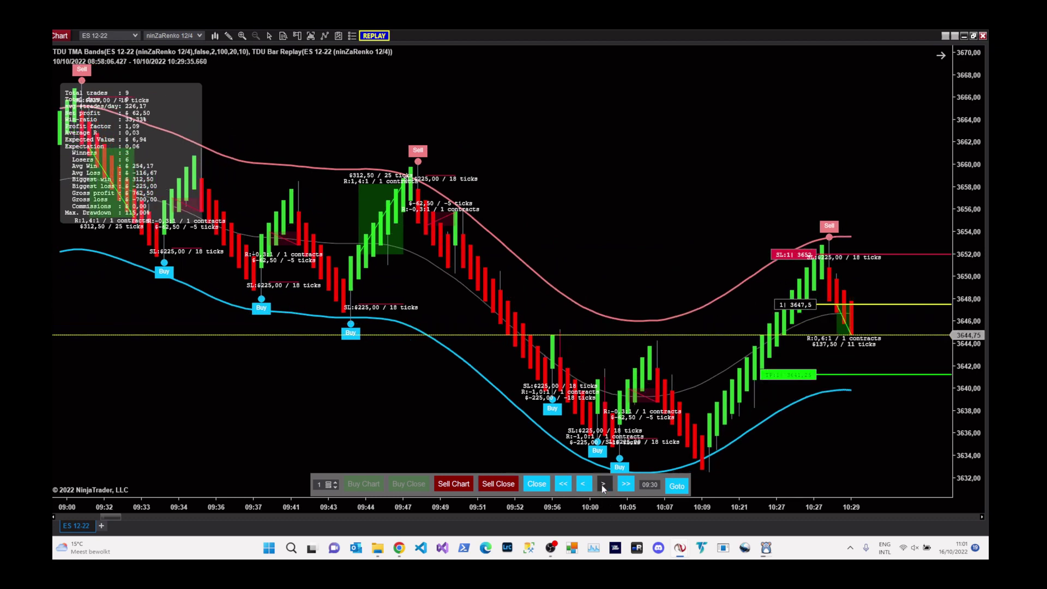
click(603, 485)
click(603, 485)
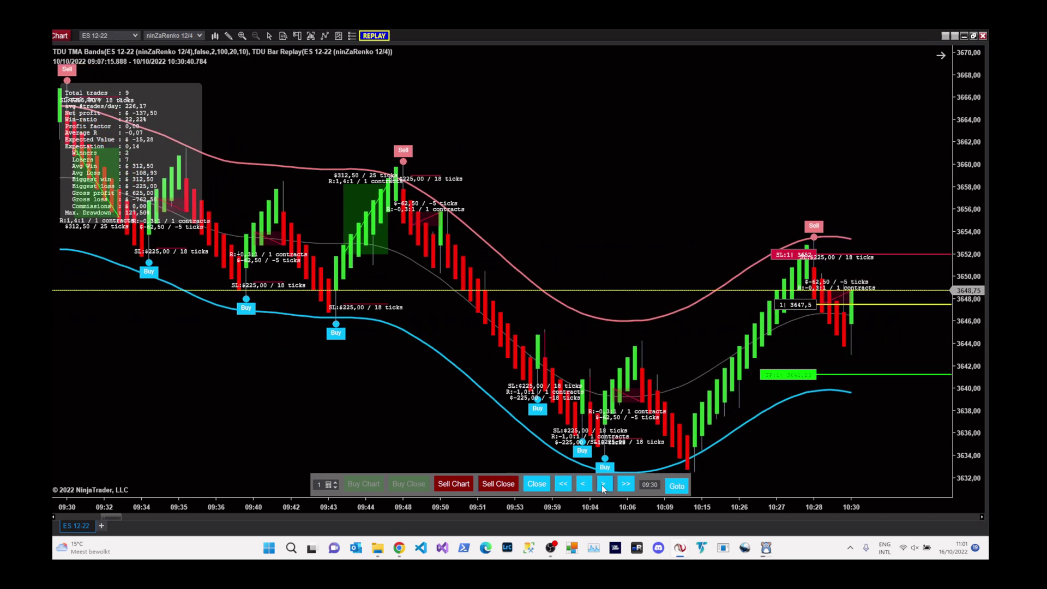
click(537, 484)
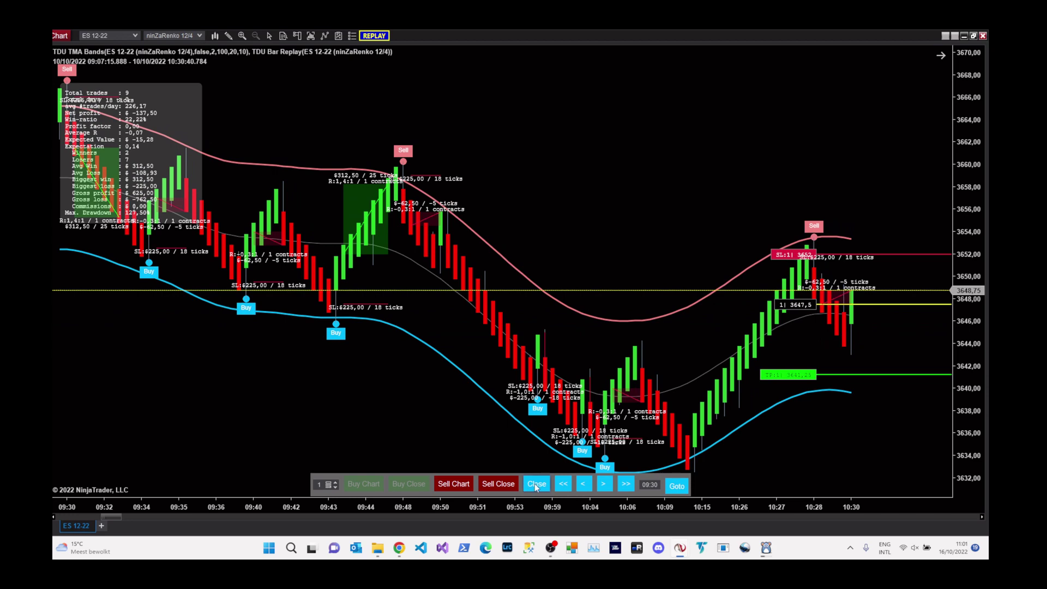
Step: Continue advancing the replay bar by bar until just past the 10:45 buy signal
click(603, 485)
click(603, 485)
click(603, 485)
click(604, 485)
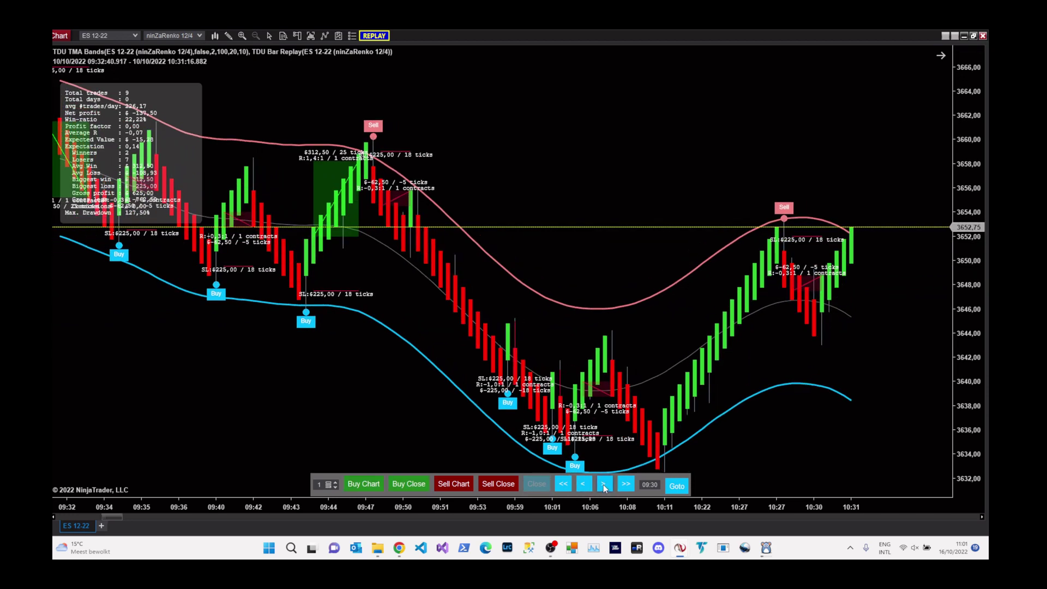
click(604, 485)
click(604, 485)
click(603, 484)
click(603, 485)
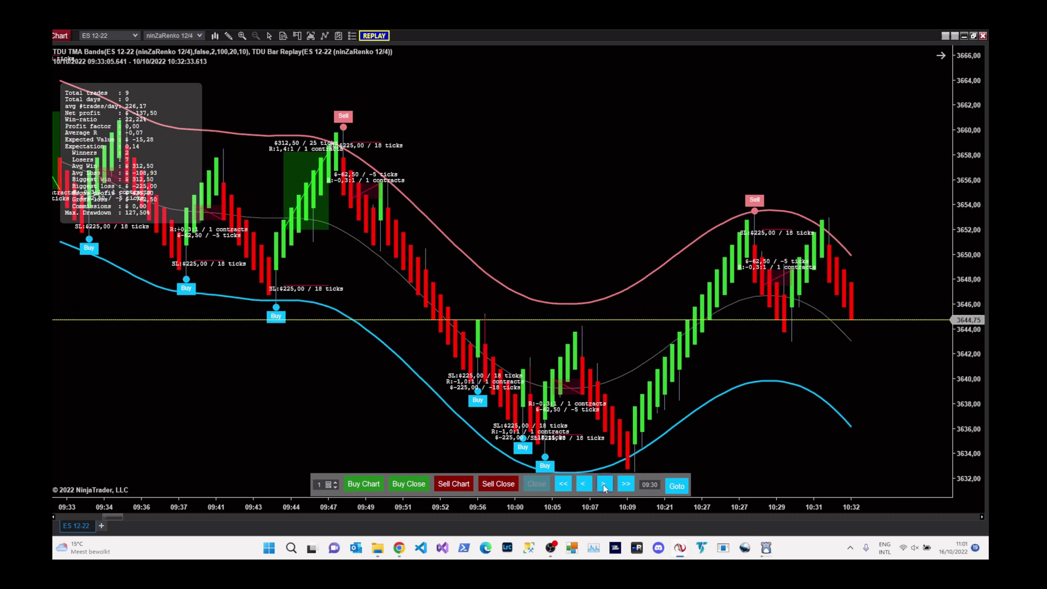
click(603, 485)
click(604, 485)
click(604, 485)
click(604, 485)
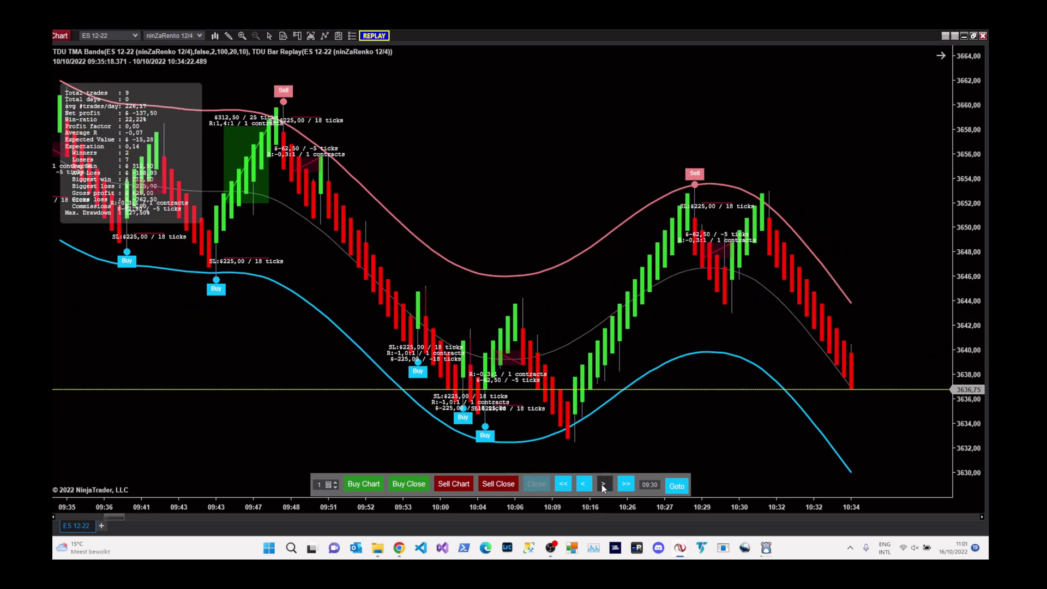
click(603, 485)
click(604, 485)
click(604, 485)
click(603, 485)
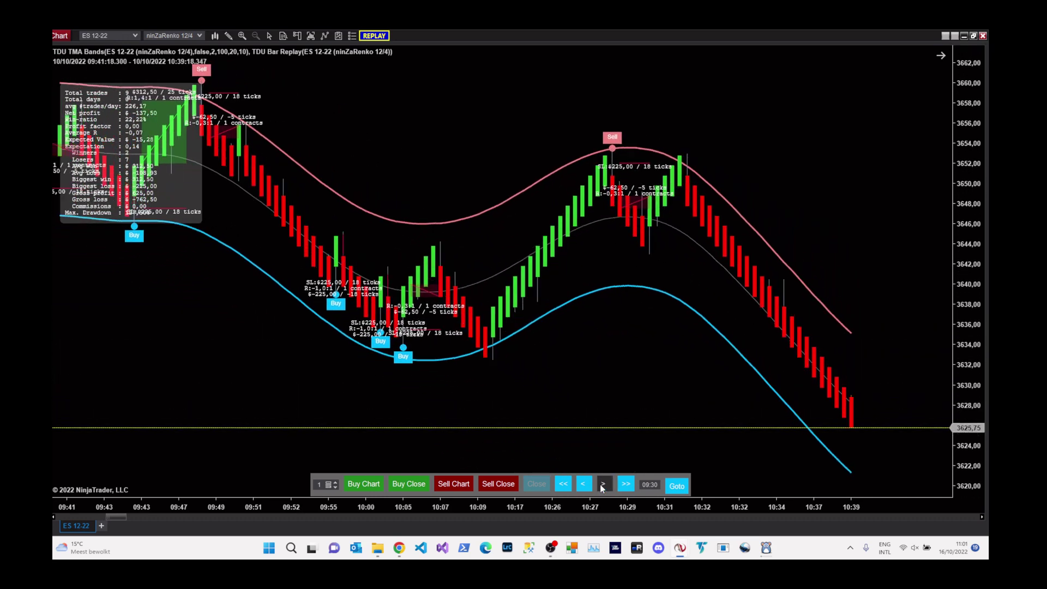
click(603, 485)
click(603, 485)
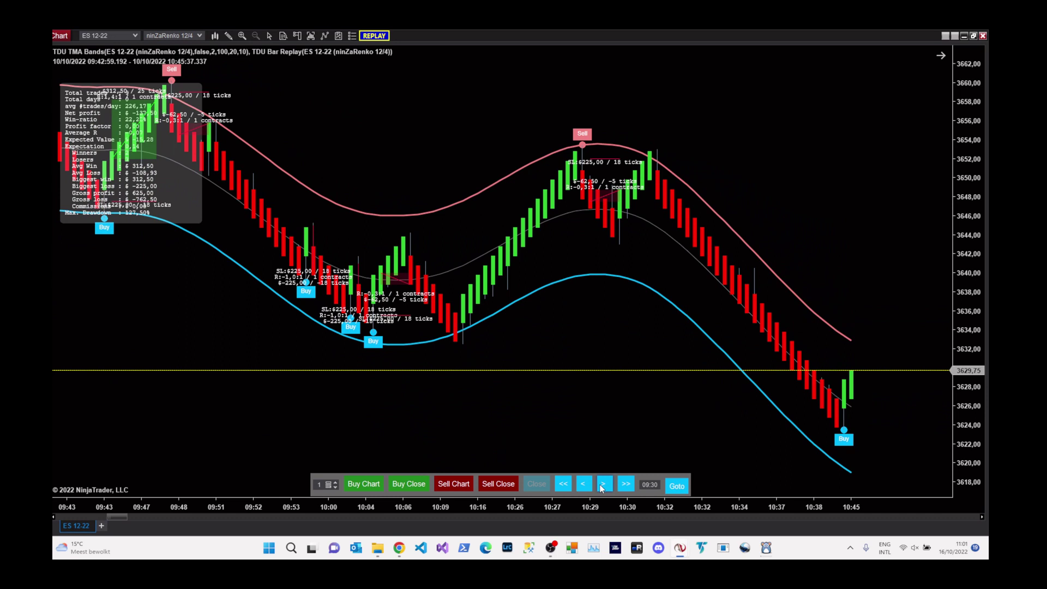
Step: Step the replay back to the 10:45 buy signal bar, place a Buy Close order, and advance to 10:53
click(563, 485)
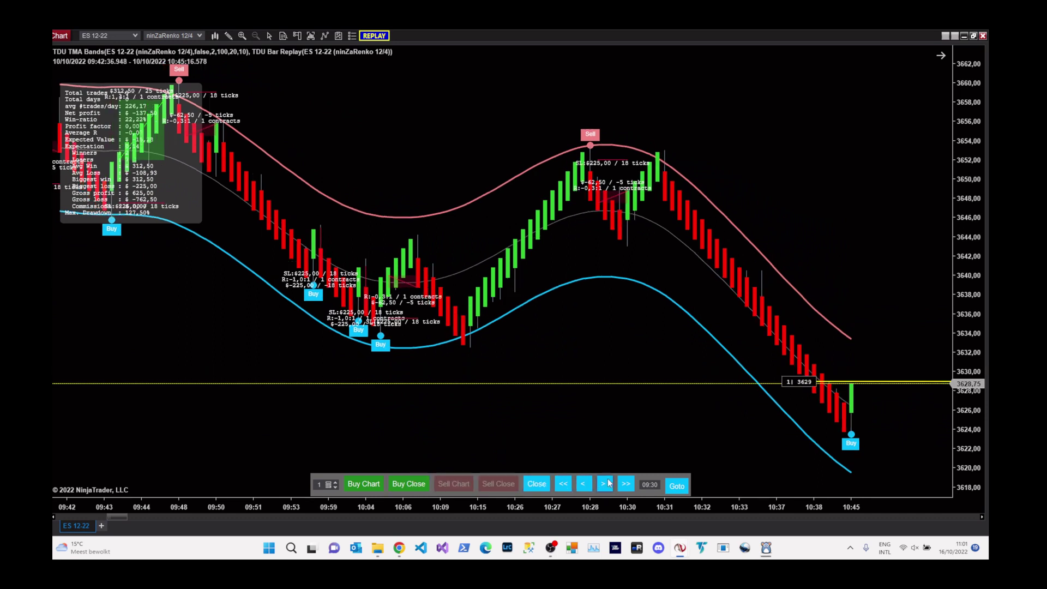
click(606, 485)
click(603, 485)
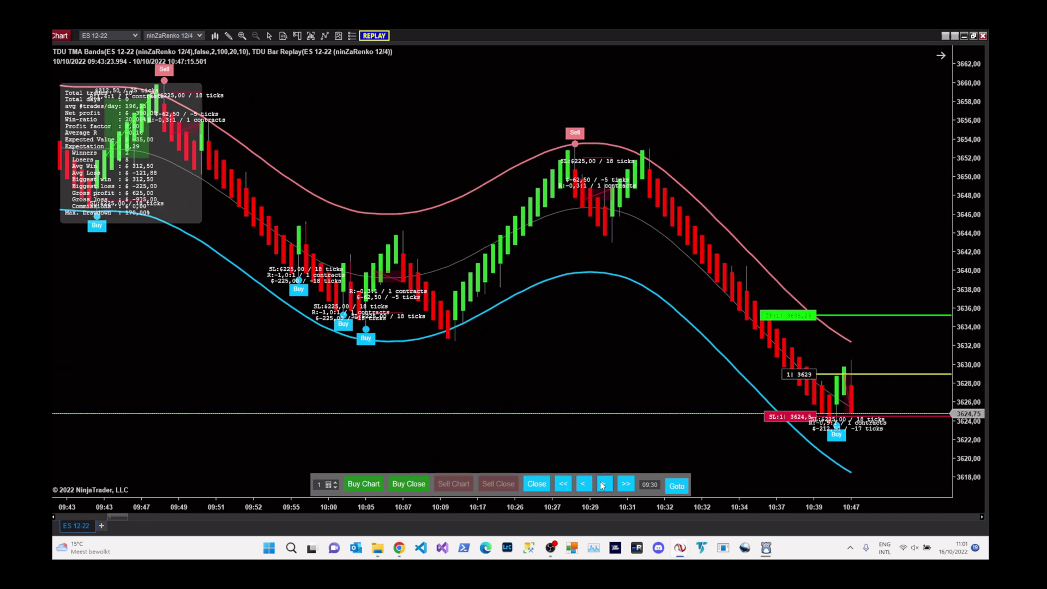
click(600, 485)
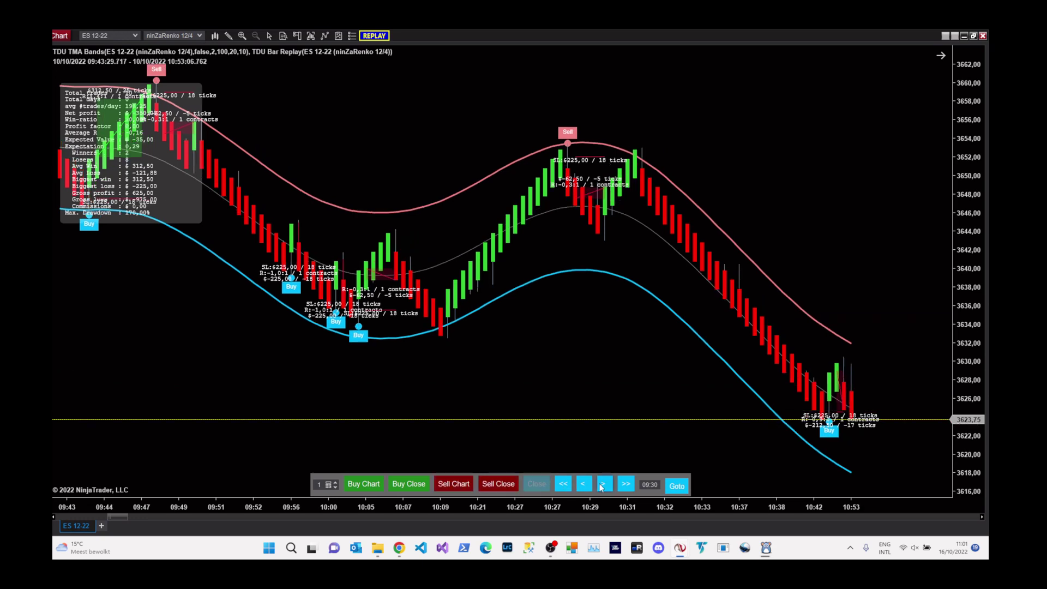
Step: Advance the replay to the 10:59 buy signal, place a Buy Close order there, and advance to 11:01
click(600, 485)
click(602, 485)
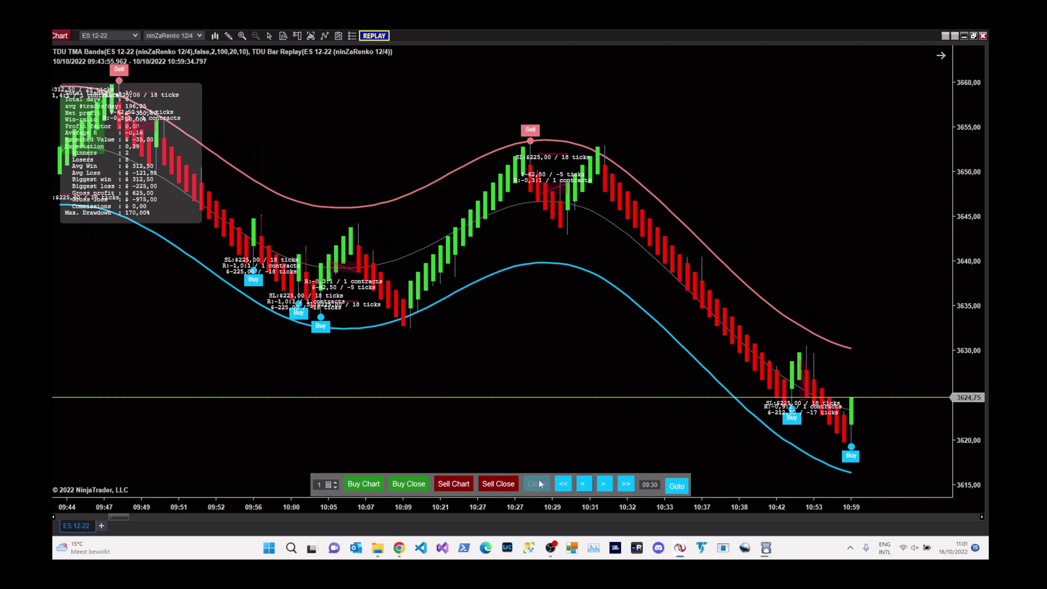
click(604, 485)
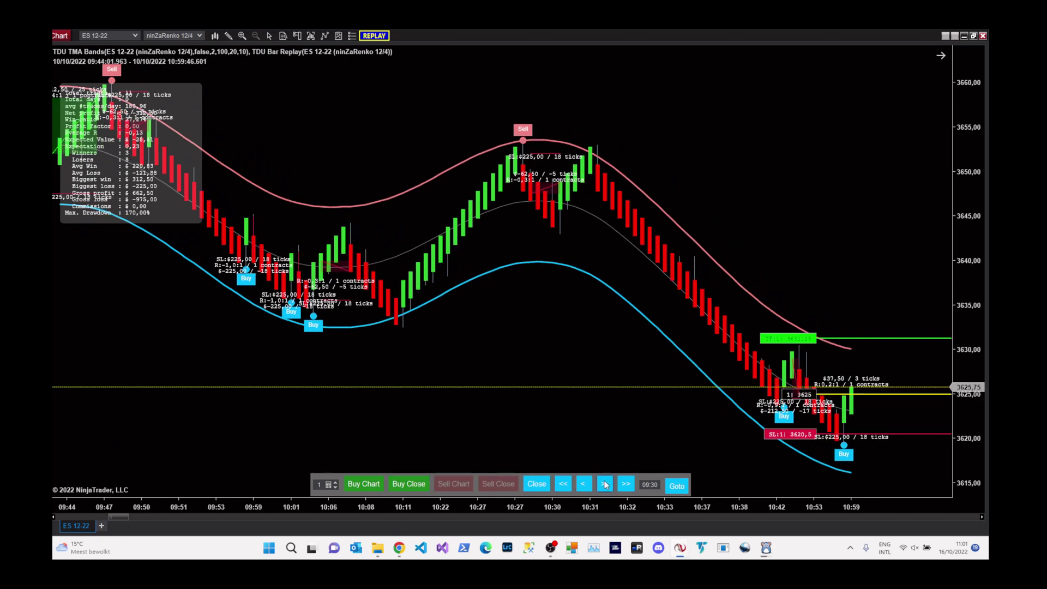
click(605, 485)
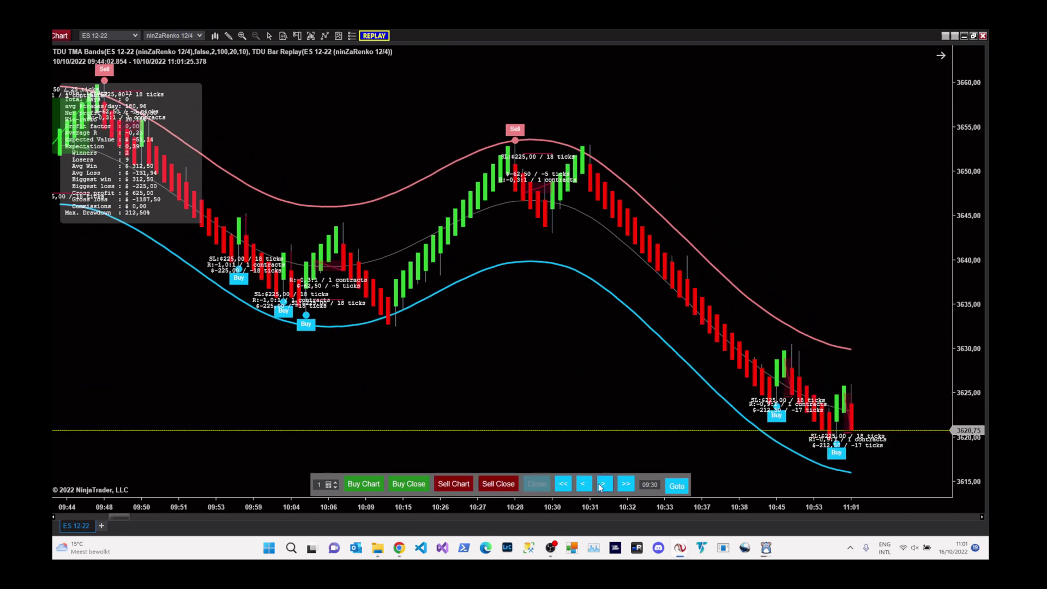
Step: Advance the replay bar by bar to the 11:26 sell signal
click(604, 484)
click(604, 484)
click(600, 485)
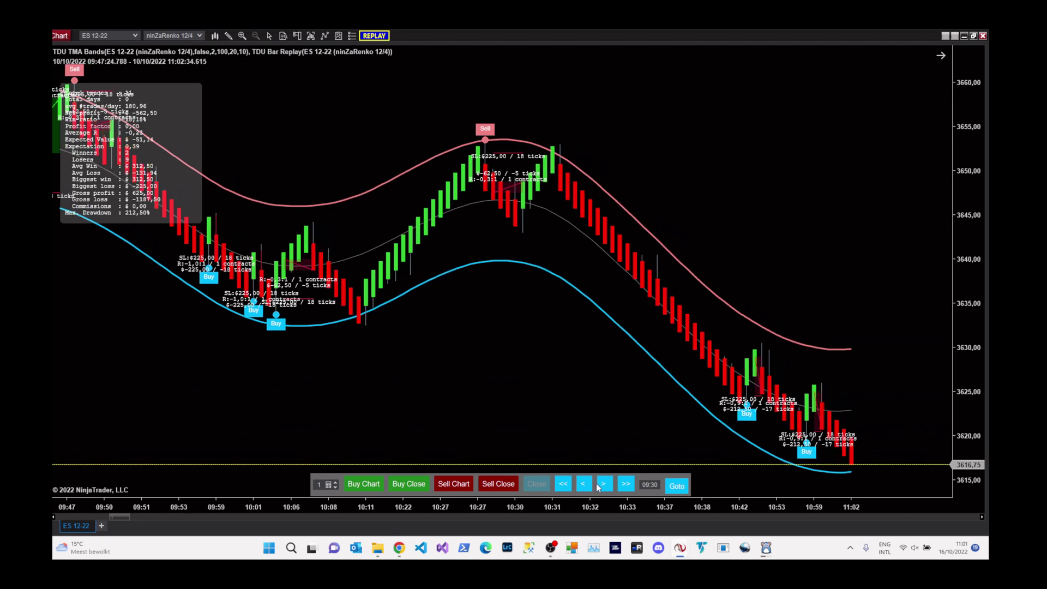
click(604, 485)
click(603, 485)
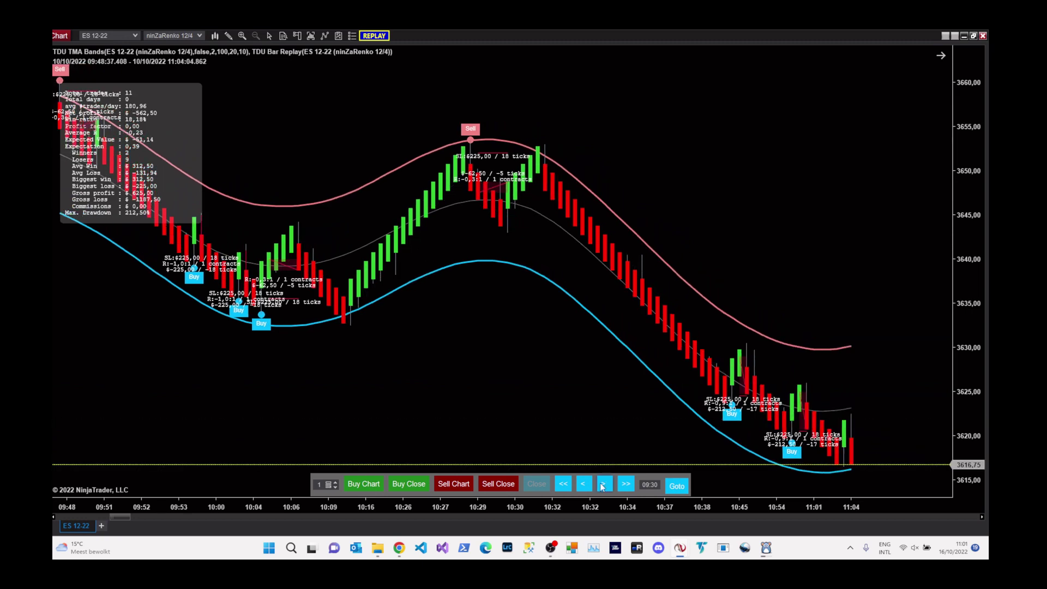
click(604, 485)
click(603, 485)
click(602, 484)
click(603, 485)
click(603, 484)
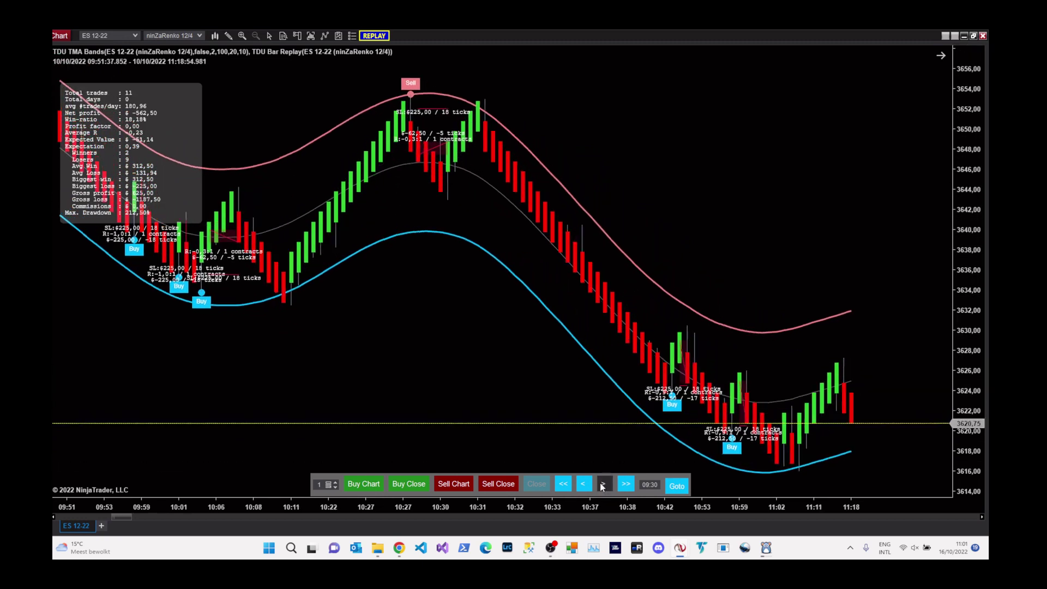
click(603, 485)
click(602, 484)
click(603, 485)
click(603, 484)
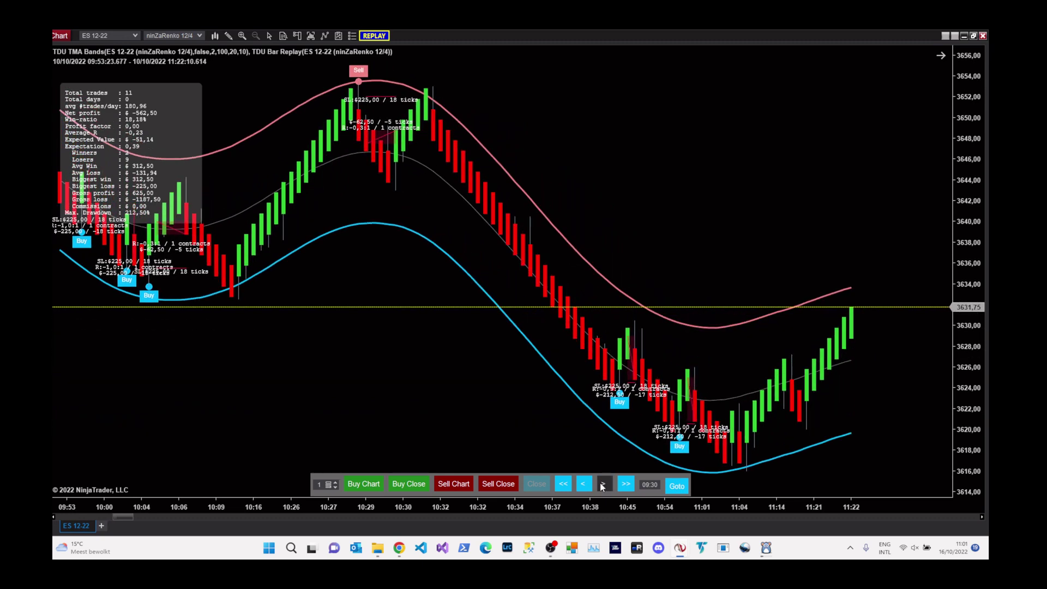
click(602, 484)
click(603, 484)
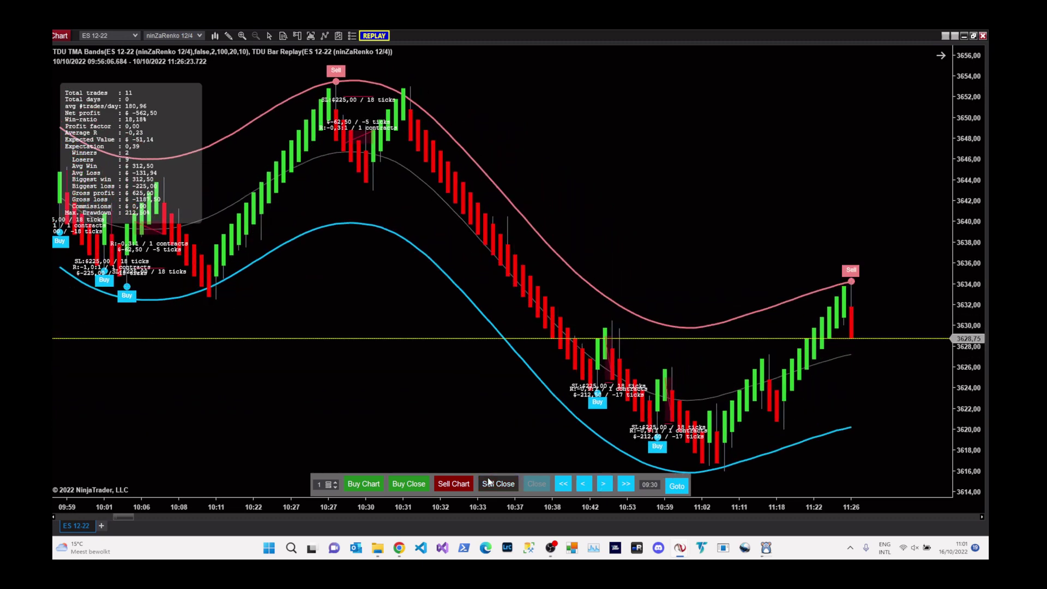
Step: Place a Sell Close order on the 11:26 signal bar and advance the replay bar by bar to 11:41
click(603, 485)
click(603, 484)
click(602, 484)
click(603, 485)
click(603, 485)
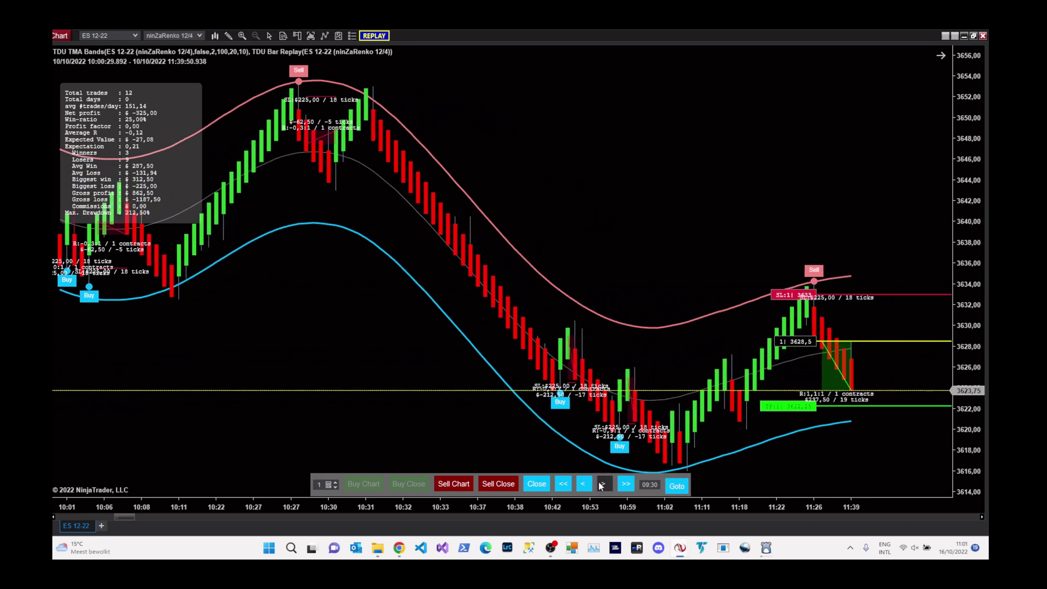
click(602, 484)
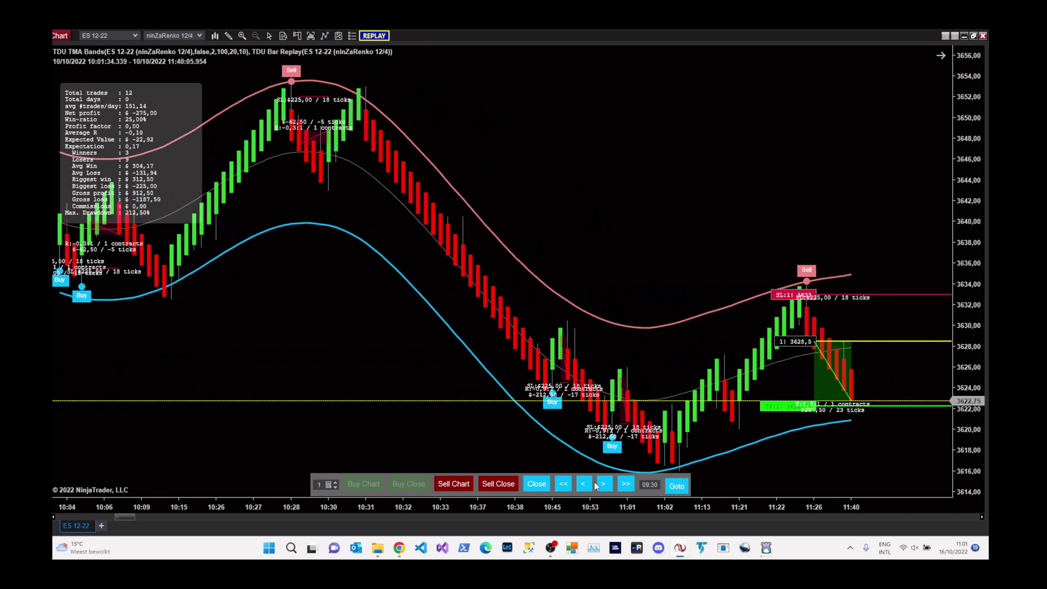
click(603, 485)
click(604, 485)
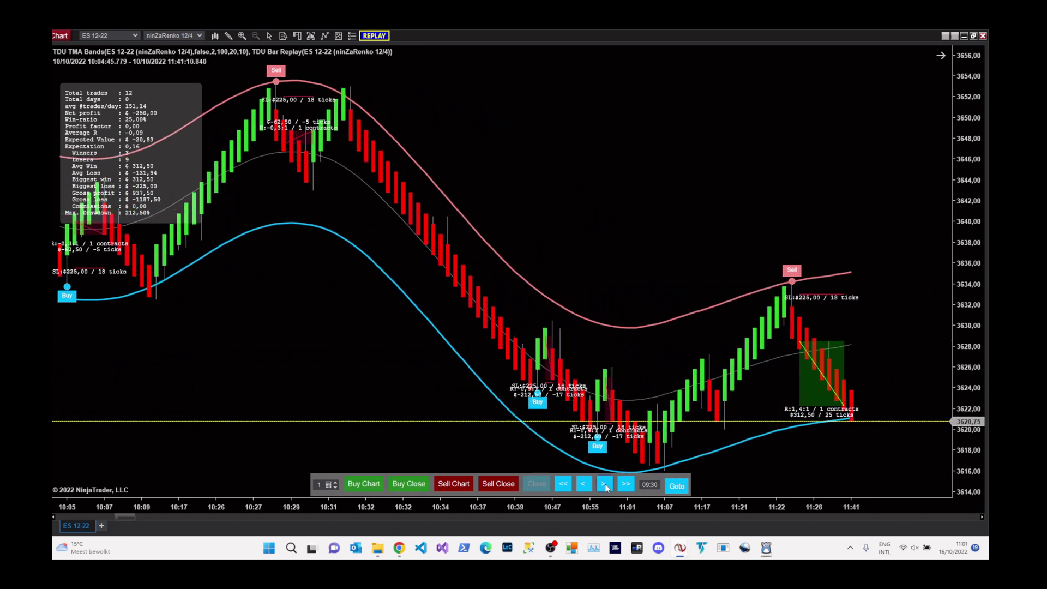
Step: Advance to the 11:43 buy signal, place a Buy Close order, and advance the replay bar by bar to 11:47
click(605, 484)
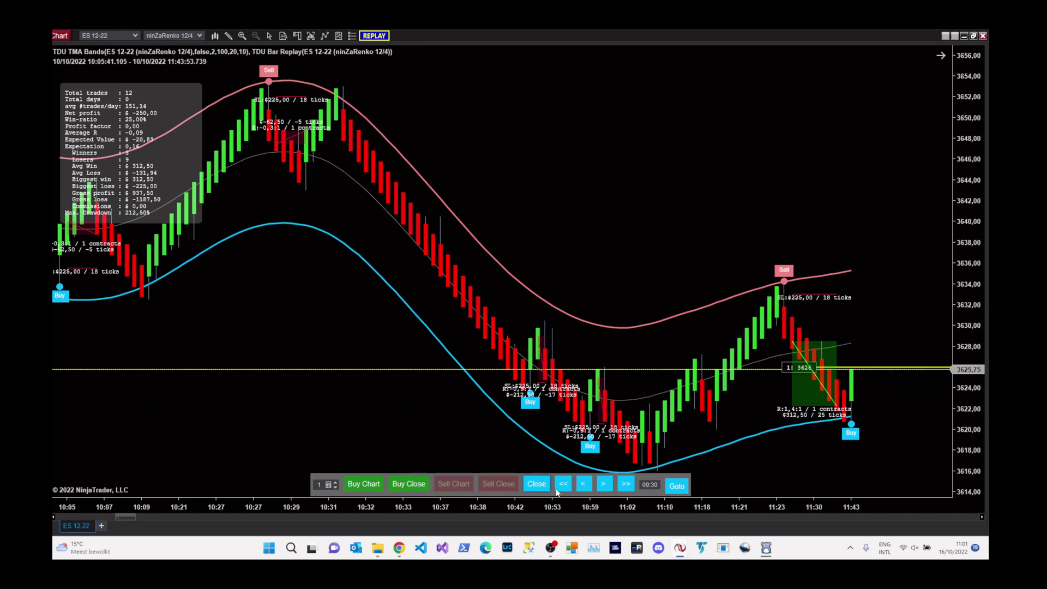
click(604, 484)
click(606, 486)
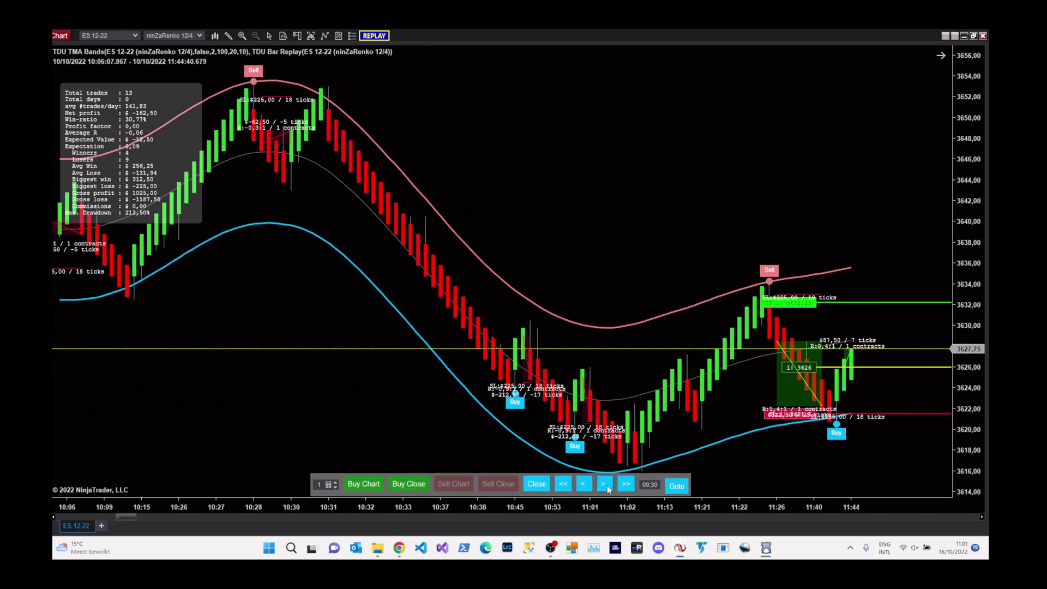
click(606, 485)
click(605, 486)
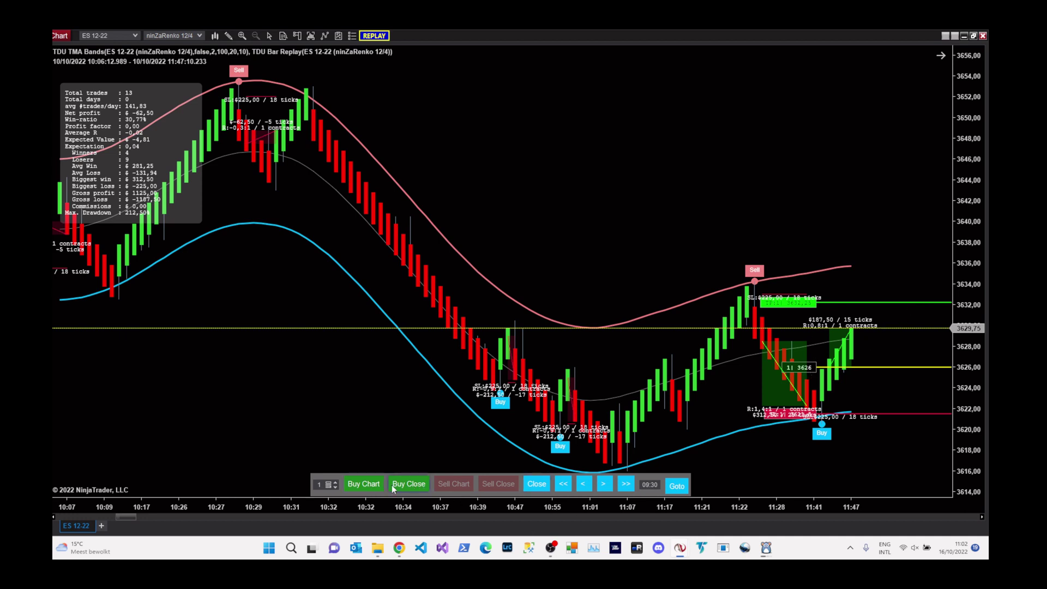
Step: Add a second Buy Close order to the open long position at 11:47 and advance the replay to 11:49
click(415, 485)
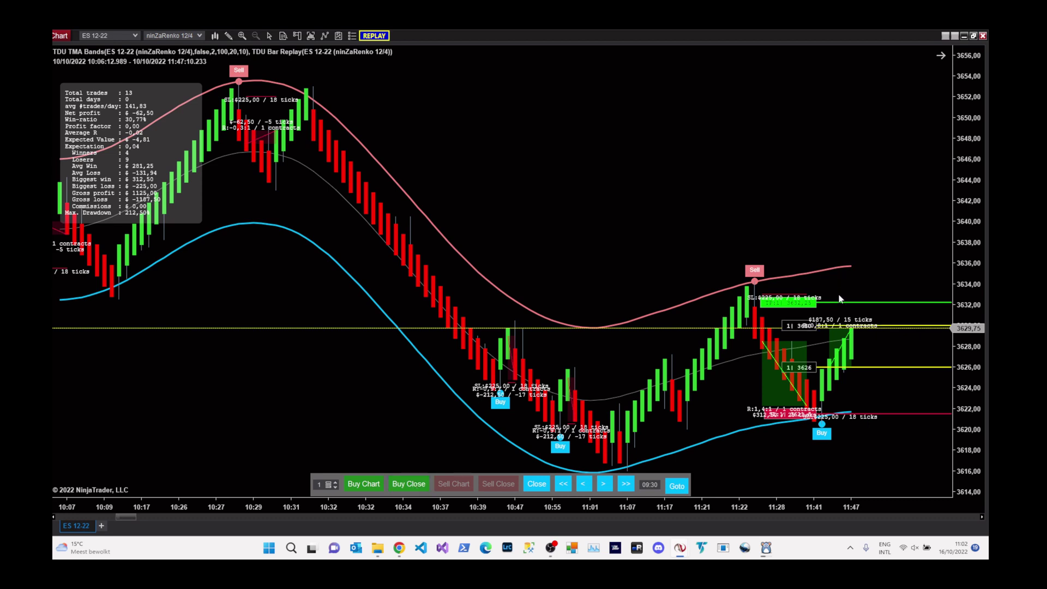
click(603, 484)
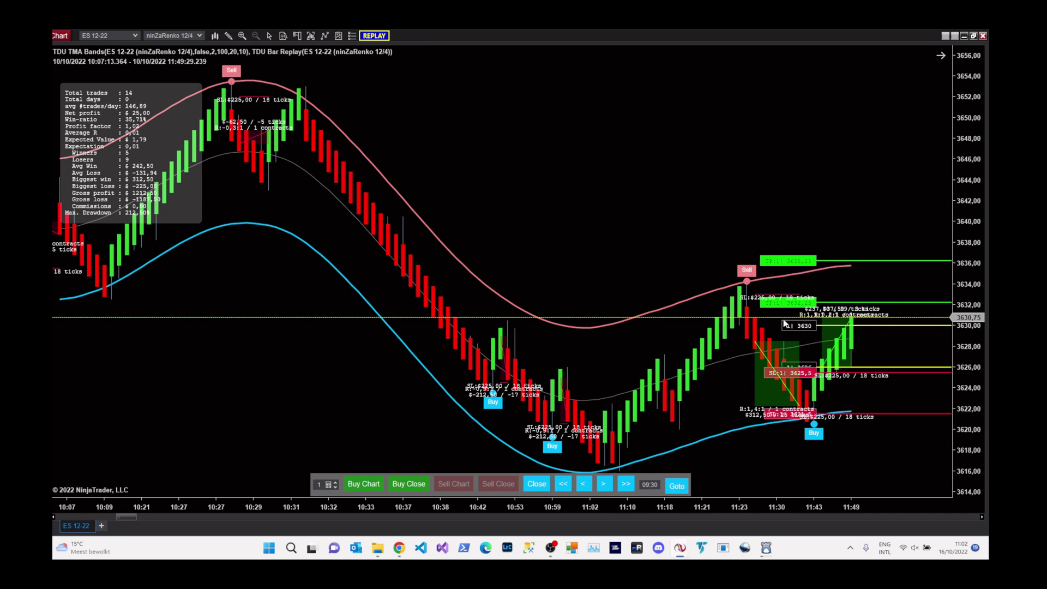
Step: Advance the replay to 11:50 and move the long position's take profit to about 3645,75 and stop loss to 3631,25
click(604, 486)
click(603, 488)
click(604, 488)
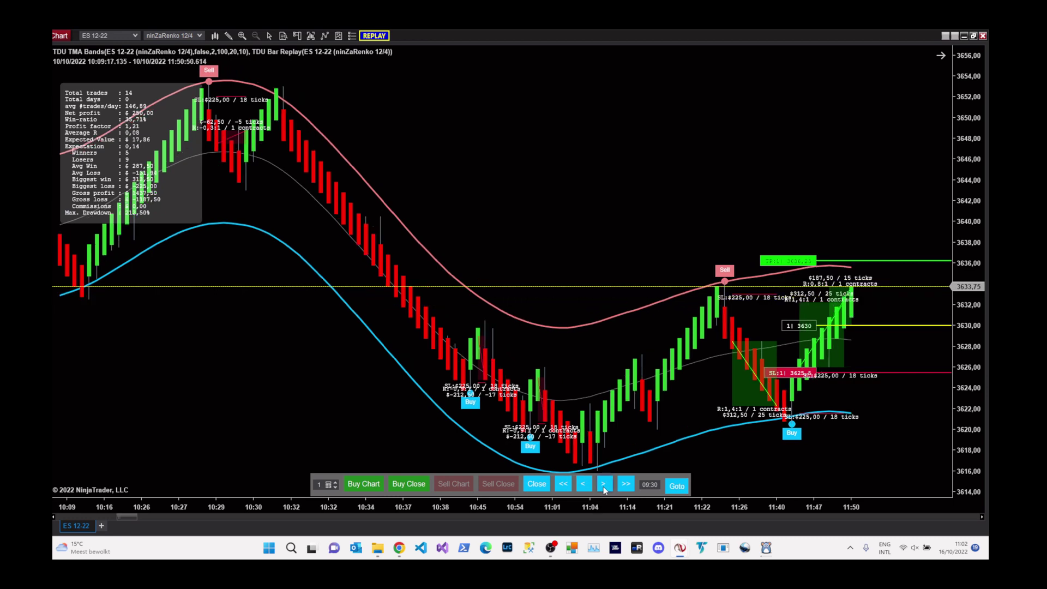
click(604, 487)
drag(799, 264, 812, 164)
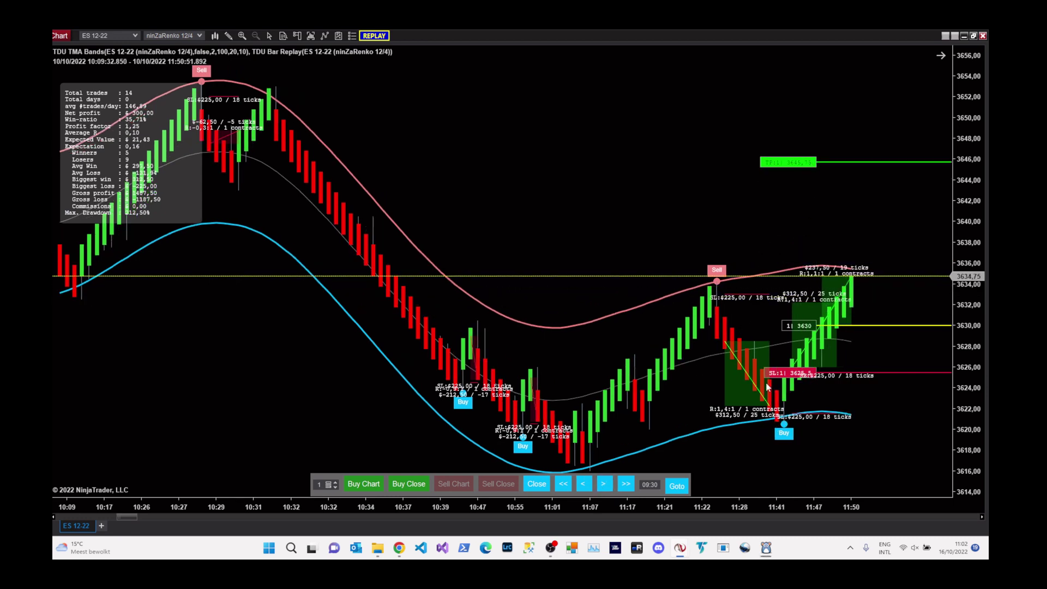
drag(782, 374, 787, 319)
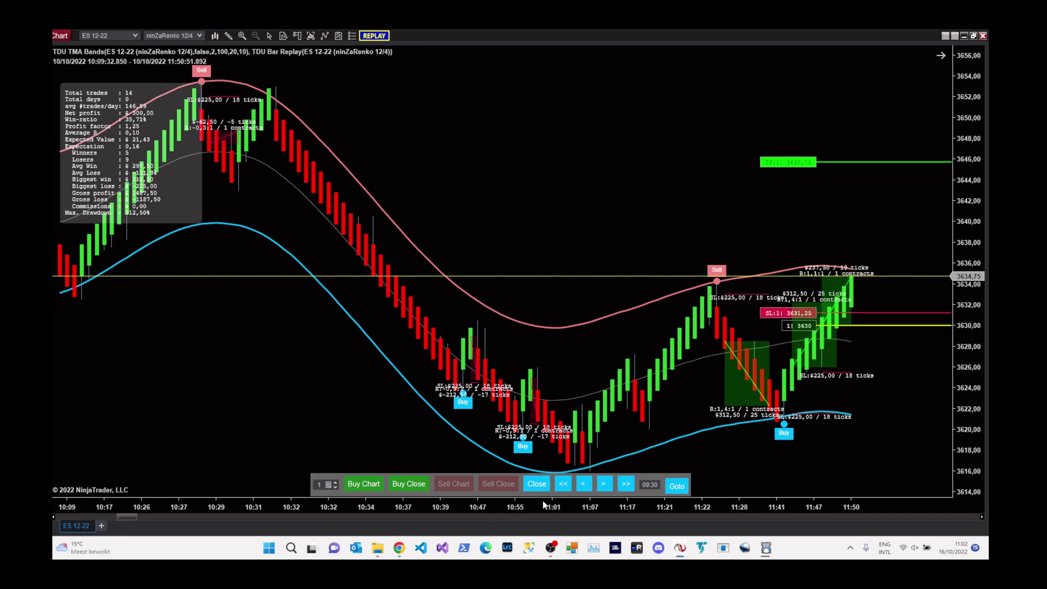
Step: Advance the replay bar by bar to the 11:59 sell signal, raising the long position's stop loss to about 3633 on the way
click(602, 484)
click(602, 484)
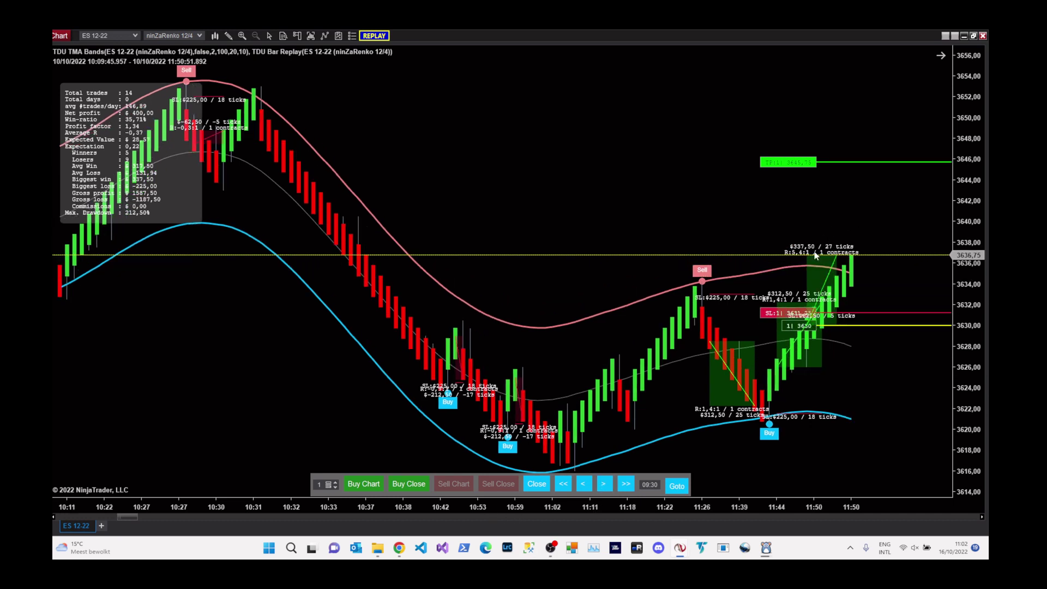
drag(775, 317, 775, 297)
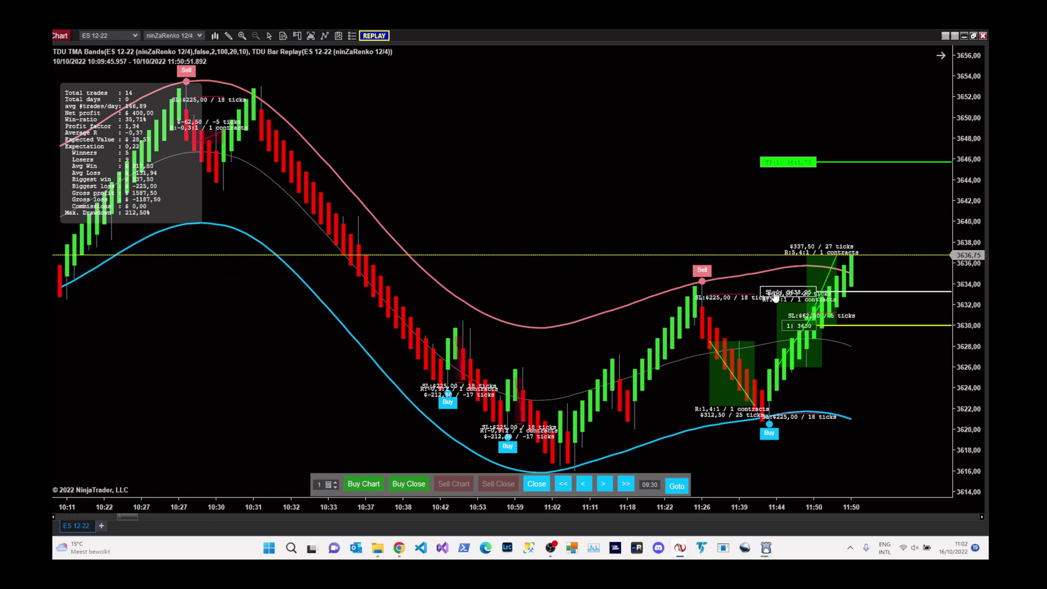
click(606, 484)
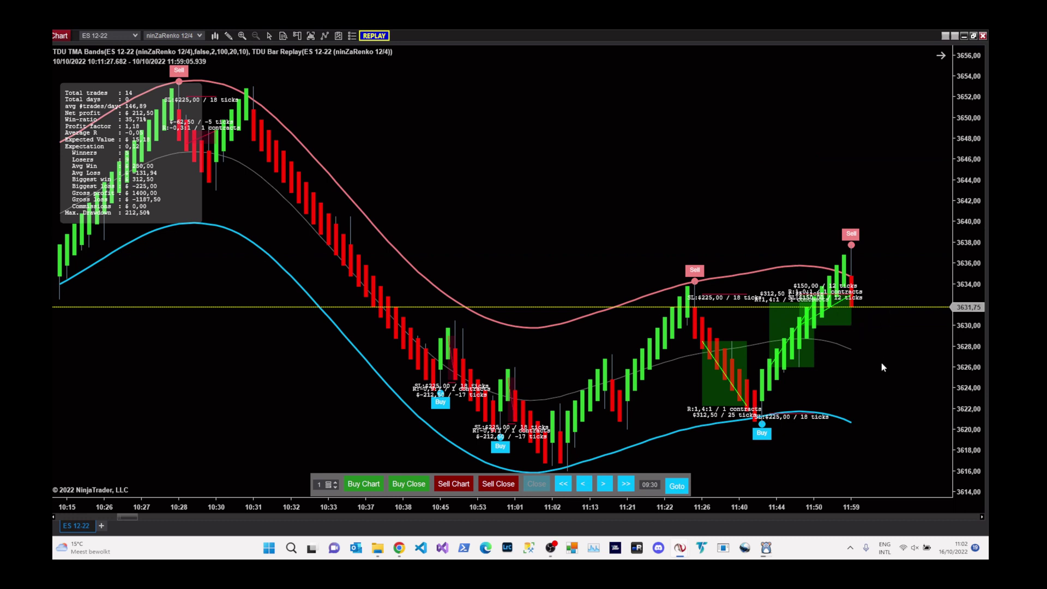
Step: Place a Sell Close order on the 11:59 signal bar and advance the replay bar by bar to 12:08
click(497, 484)
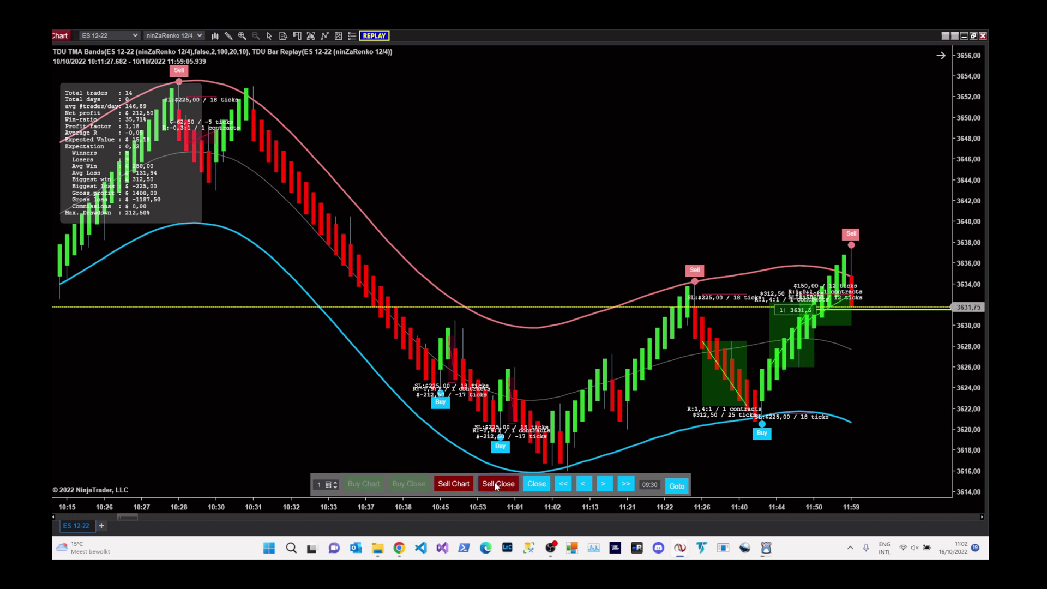
click(605, 486)
click(606, 485)
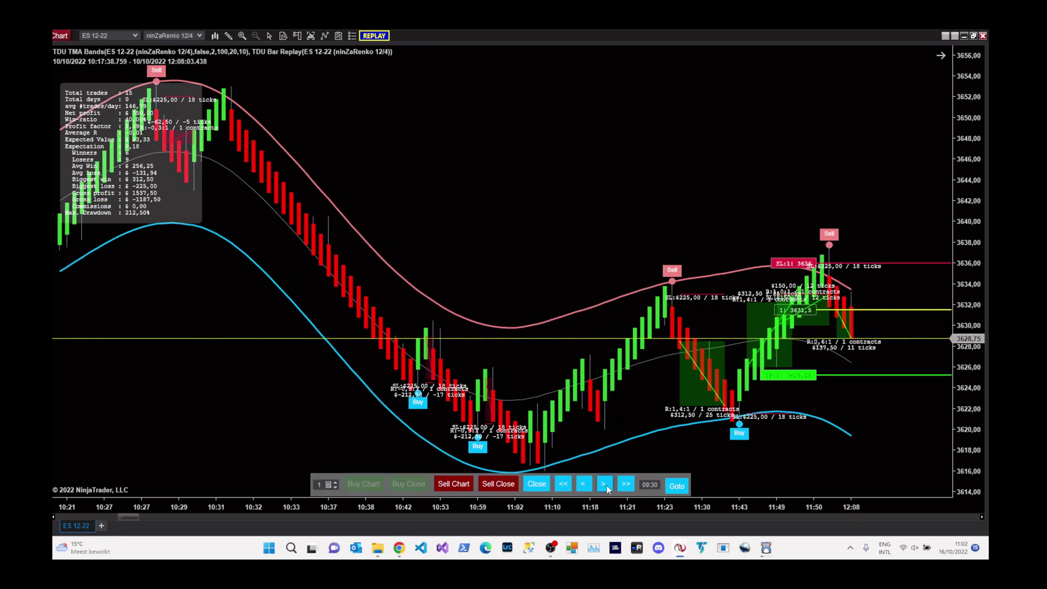
click(606, 485)
click(605, 485)
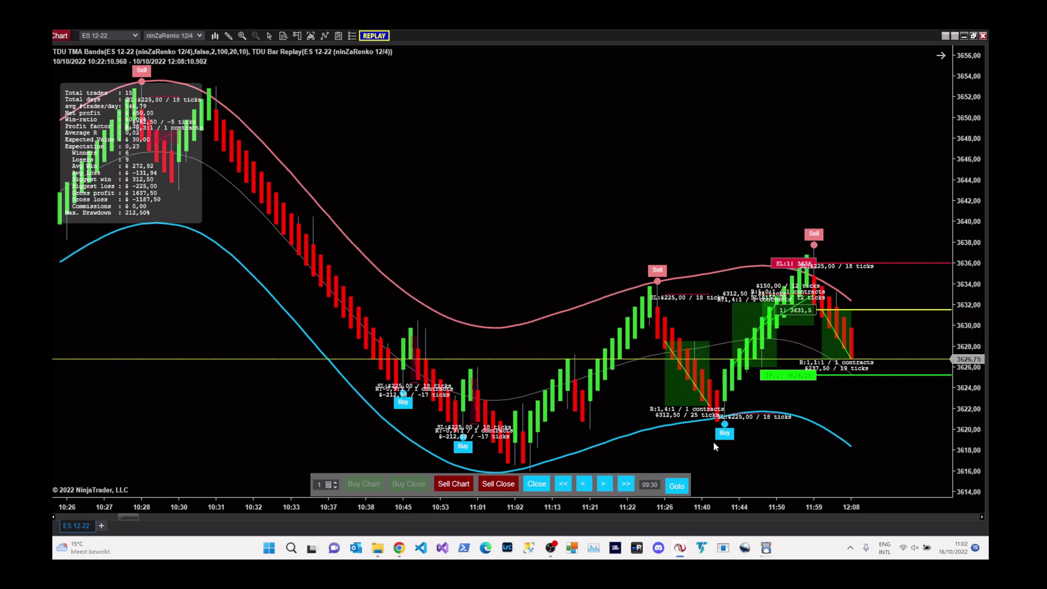
Step: Add a second Sell Close order to the short position at 12:08 and lower the first order's stop loss to about 3631
click(484, 484)
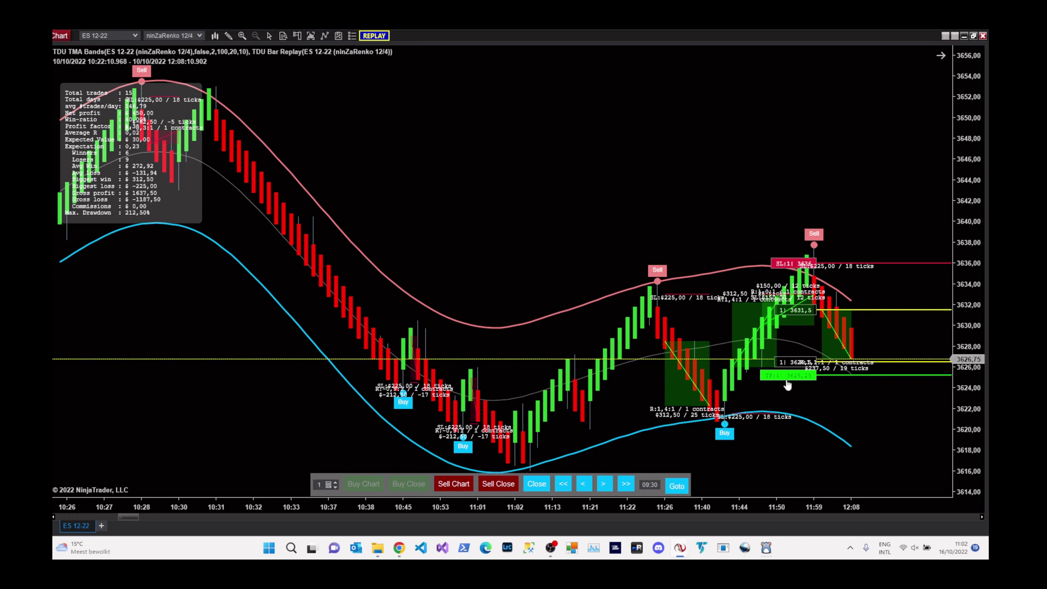
drag(793, 264, 791, 314)
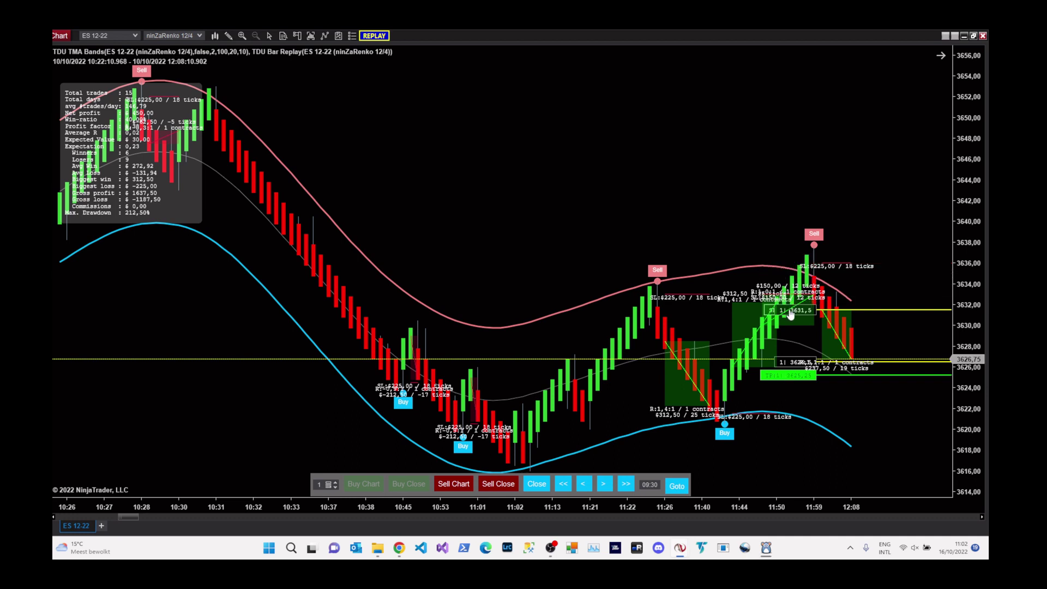
Step: Advance the replay bar by bar from 12:08 to 12:20
click(603, 485)
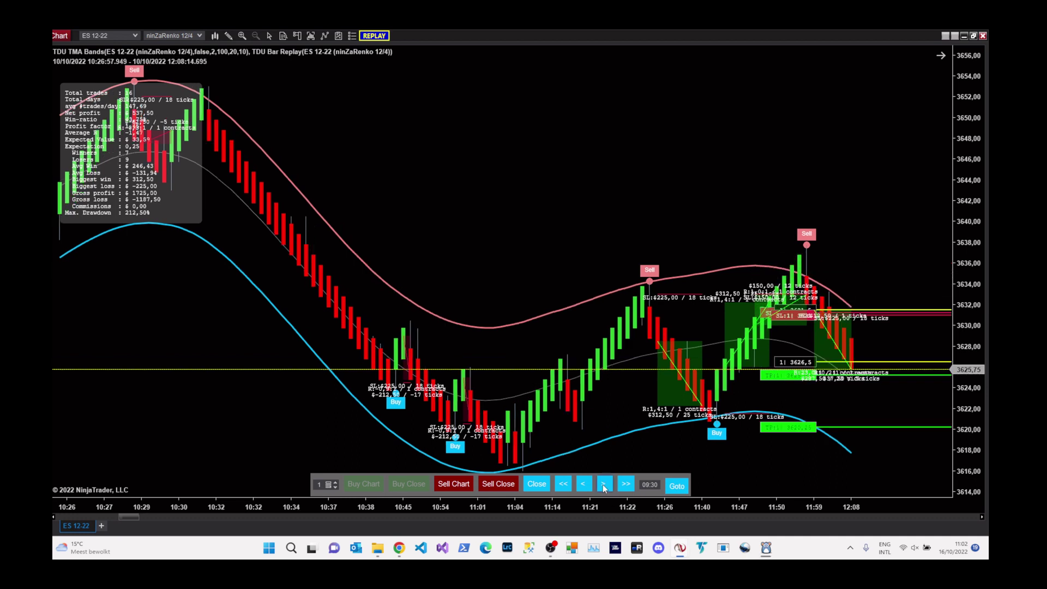
click(603, 485)
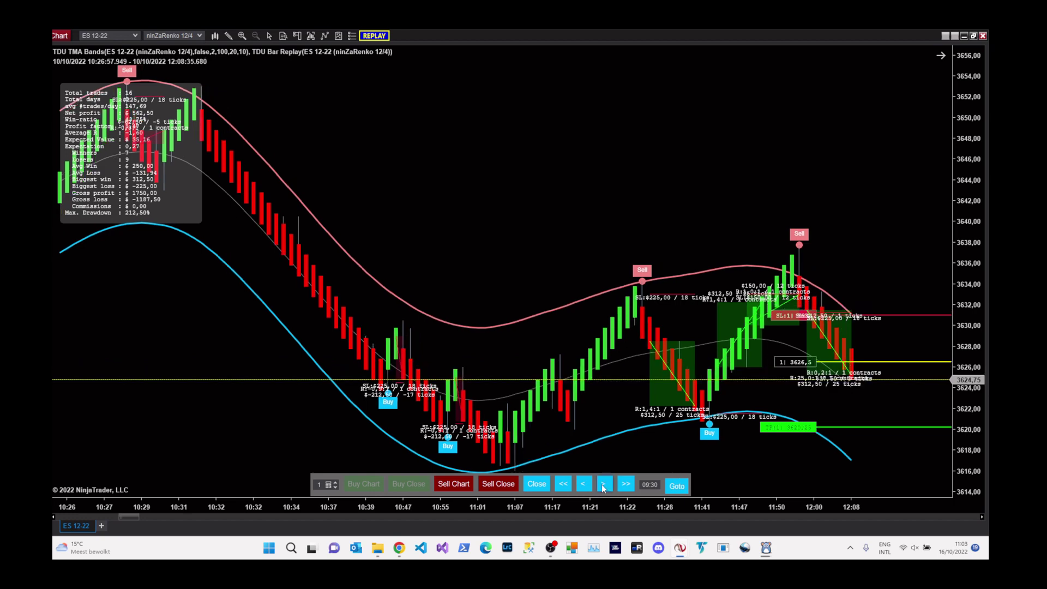
click(604, 486)
click(603, 486)
click(603, 486)
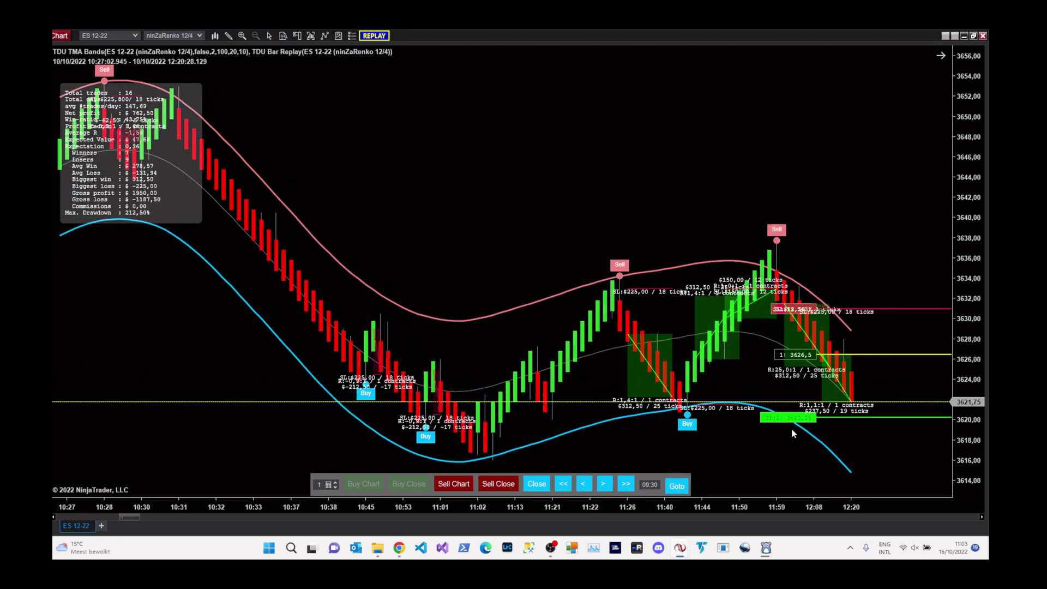
Step: Lower the short position's take profit to about 3613,75 and stop loss to about 3626, and advance the replay to 12:21
drag(798, 419, 741, 484)
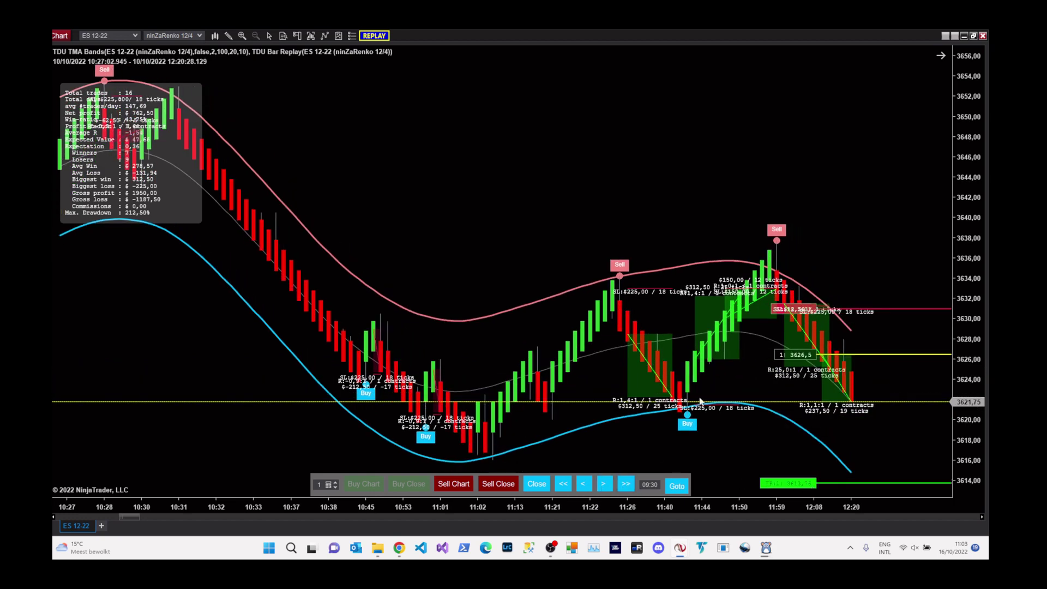
drag(795, 309, 802, 358)
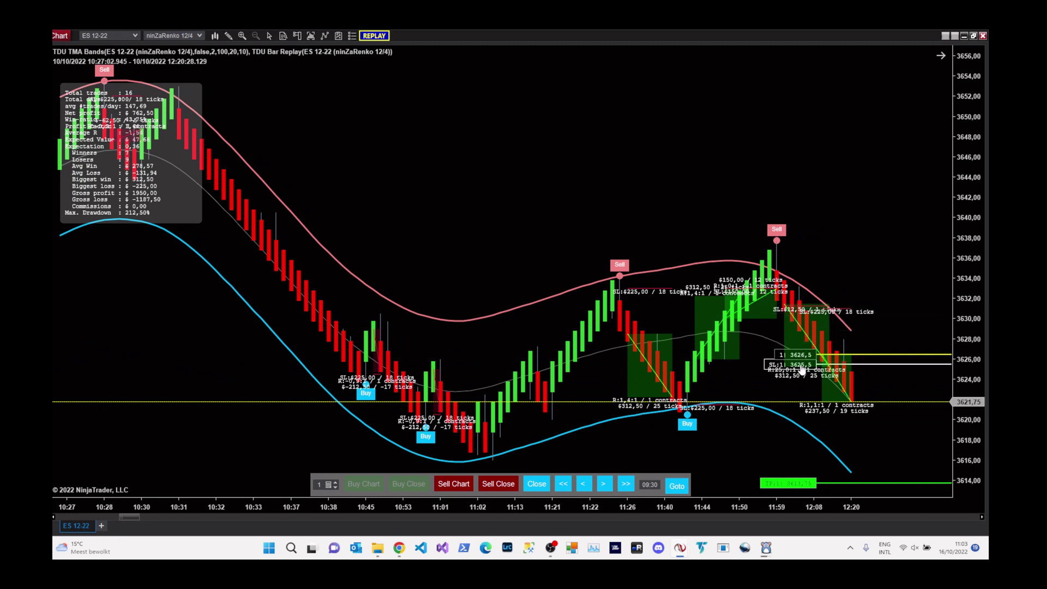
click(605, 483)
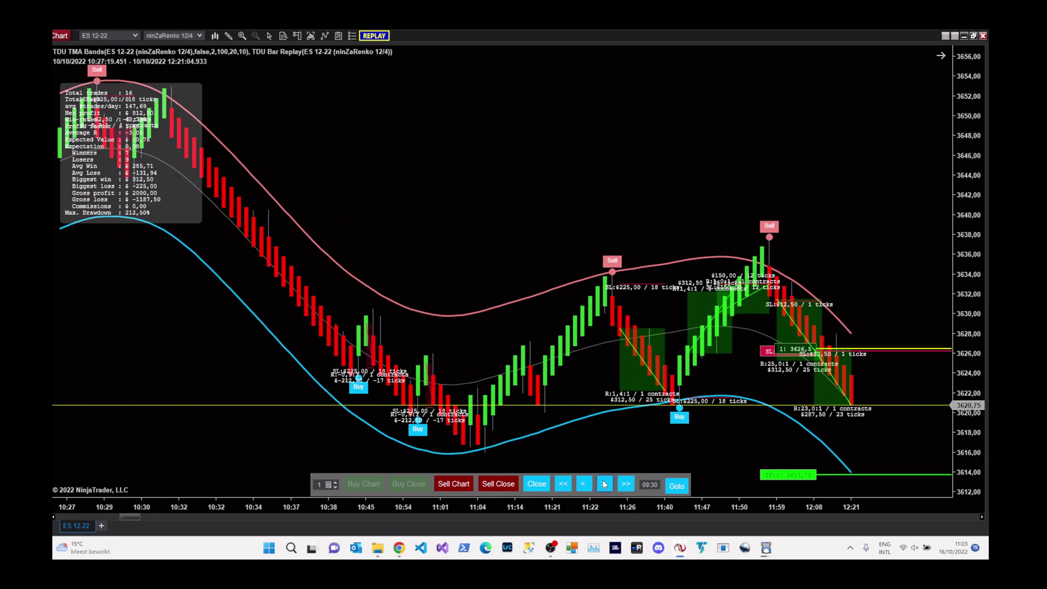
Step: Advance the replay bar by bar to 12:36, lowering the short position's take profit to about 3608,75 and finally to 3604,5
drag(791, 443, 763, 491)
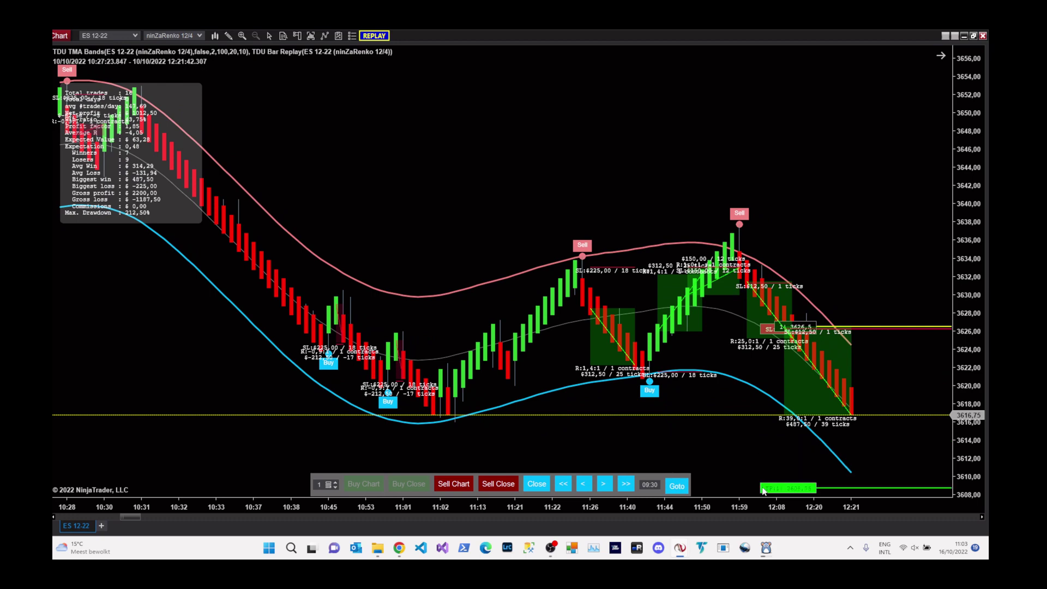
click(604, 483)
click(603, 484)
click(604, 484)
click(603, 484)
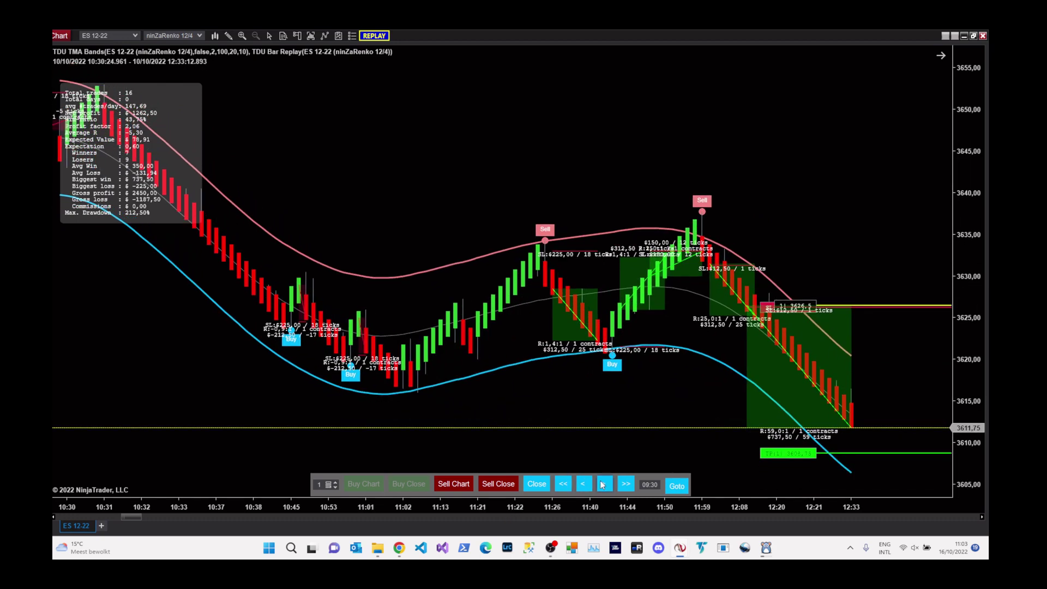
click(604, 484)
drag(798, 456, 800, 483)
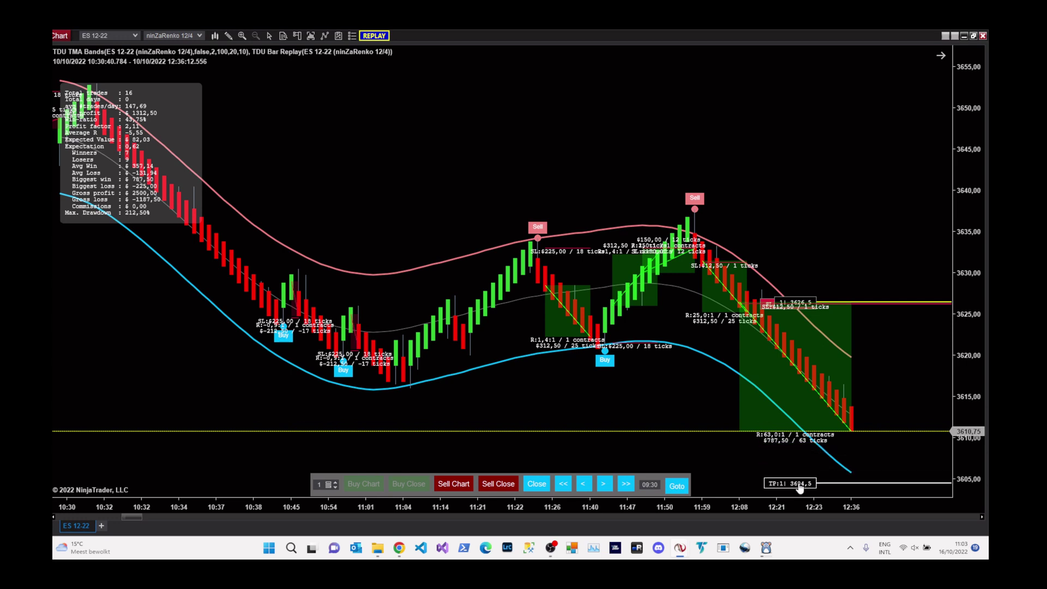
Step: Advance the replay past the new buy signal to 12:50 and close the open short position
click(609, 484)
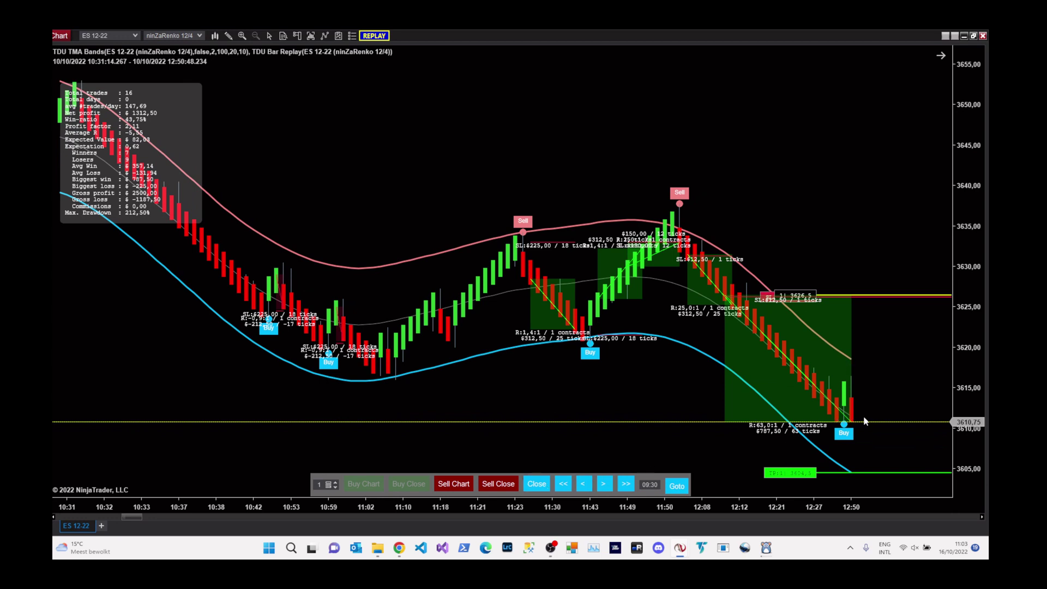
click(546, 483)
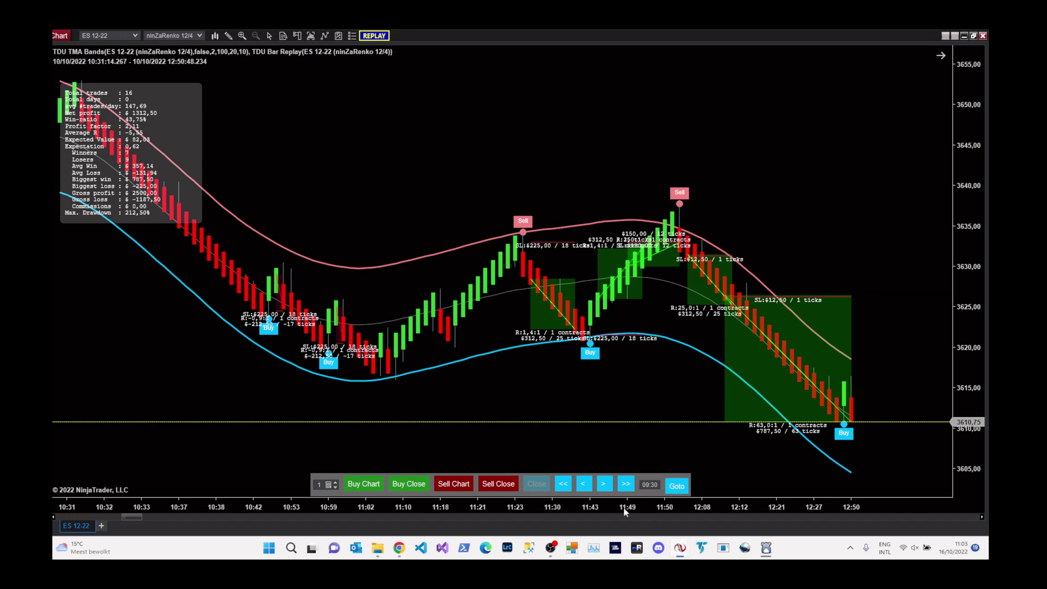
Step: Advance the replay bar by bar to the 13:11 buy signal
click(603, 484)
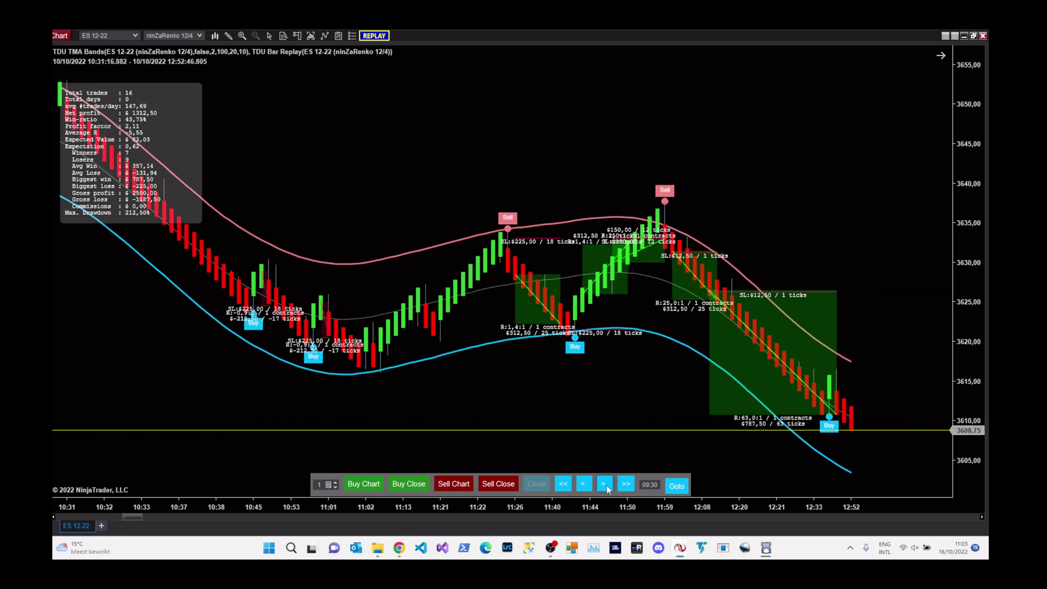
click(605, 485)
click(605, 485)
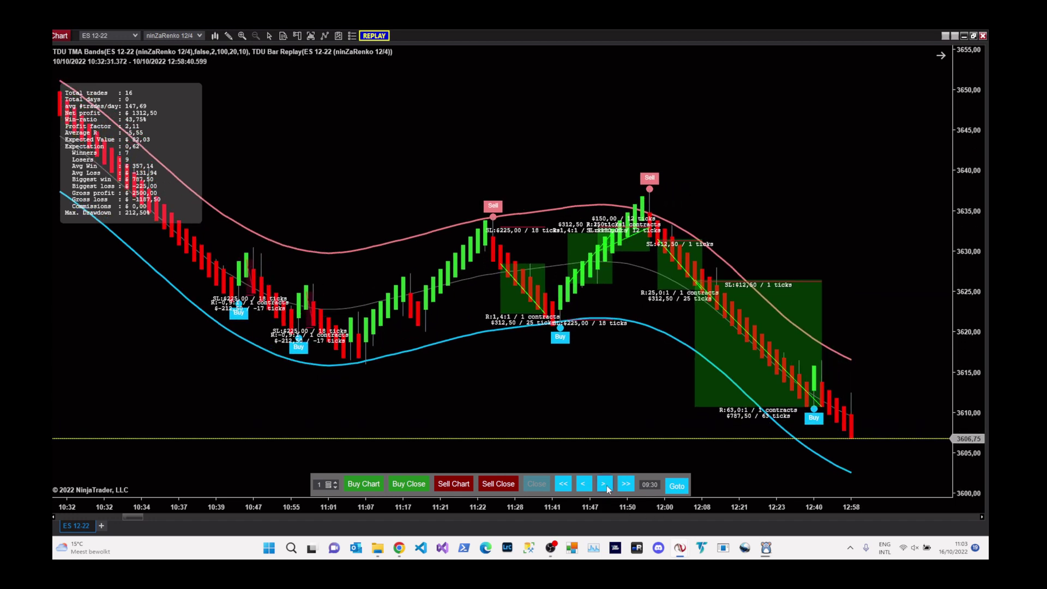
click(605, 484)
click(606, 484)
click(606, 485)
click(605, 485)
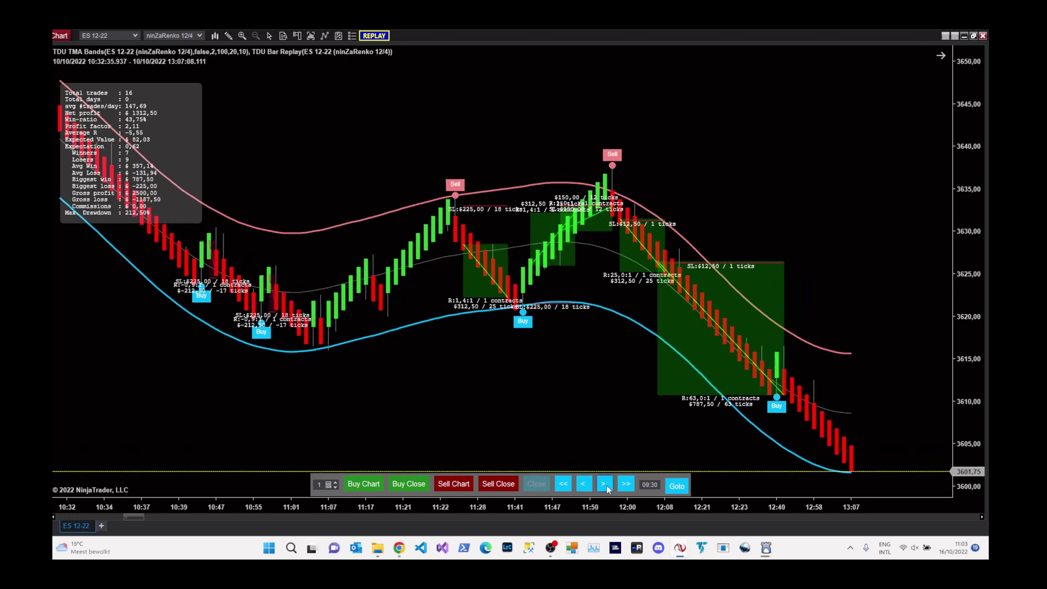
click(606, 485)
click(605, 484)
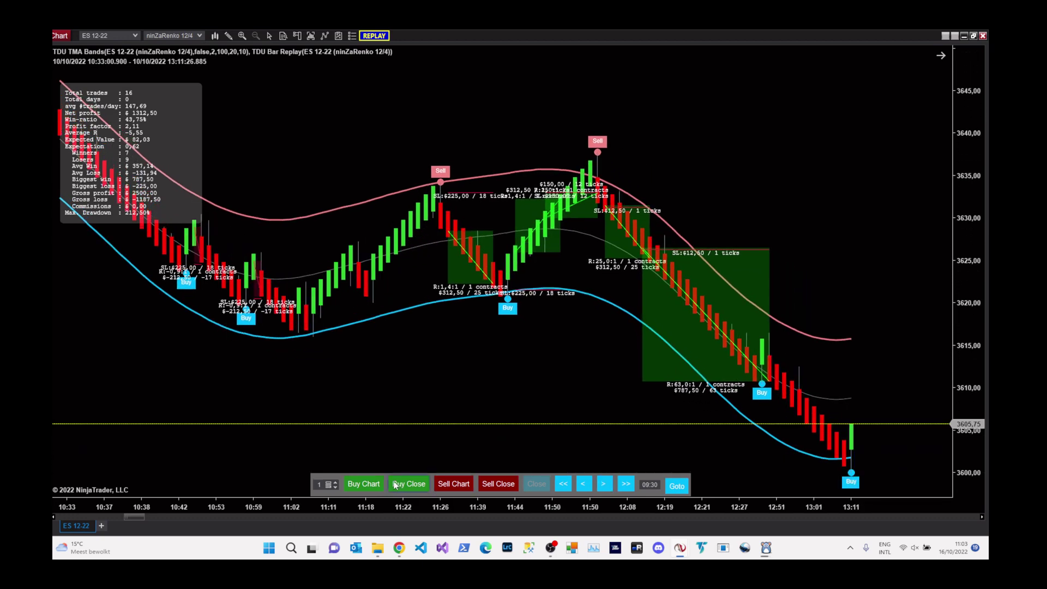
Step: Place a Buy Close order on the 13:11 signal bar and advance the replay bar by bar to 13:12
click(395, 485)
click(604, 484)
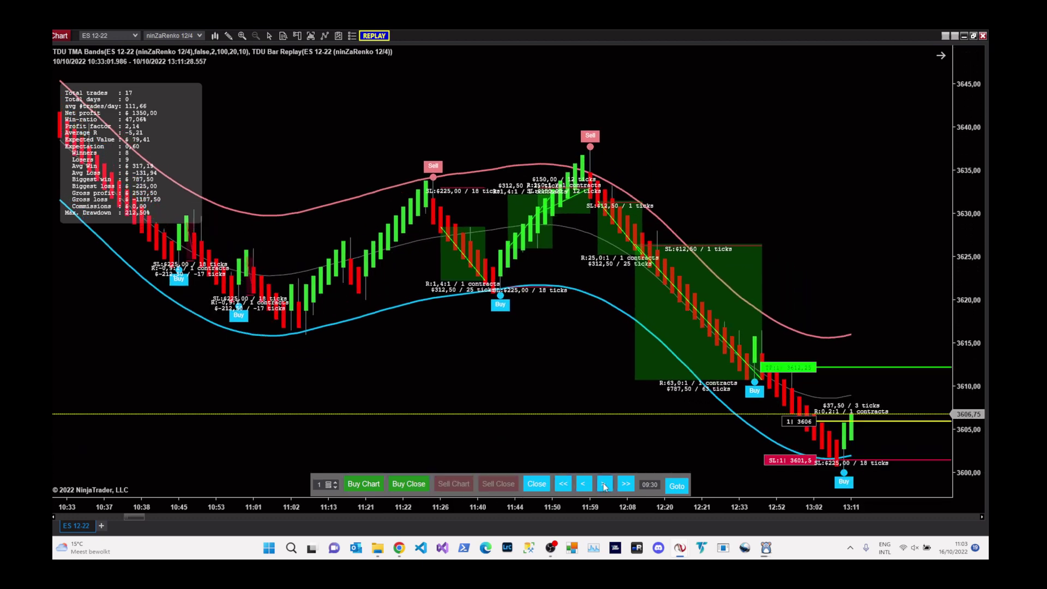
click(604, 485)
click(604, 485)
click(604, 484)
click(604, 485)
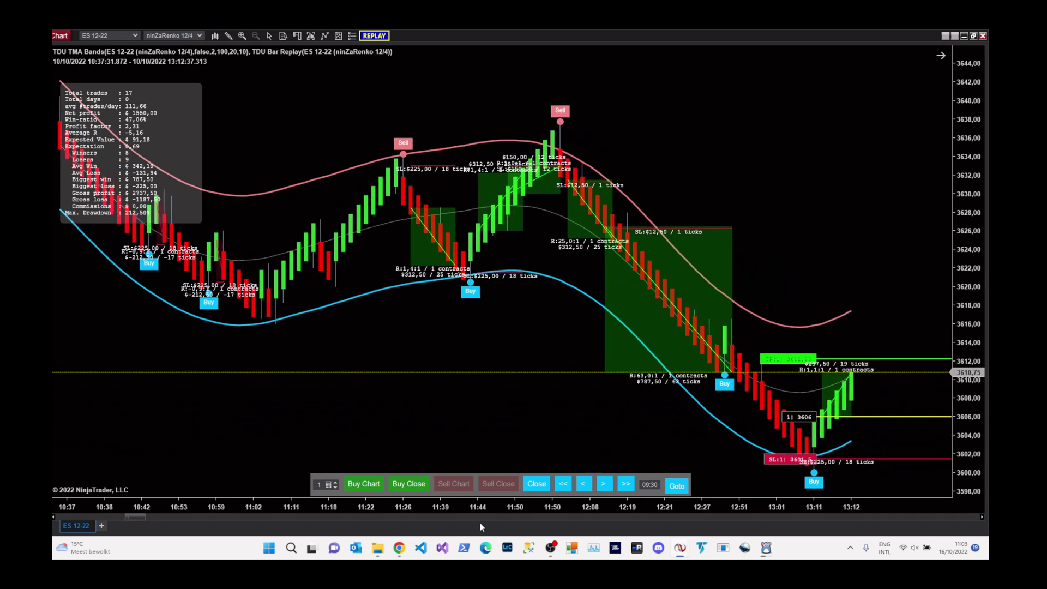
Step: Add a second Buy Close order to the long position at 13:12 and advance the replay bar by bar to 13:18
click(423, 483)
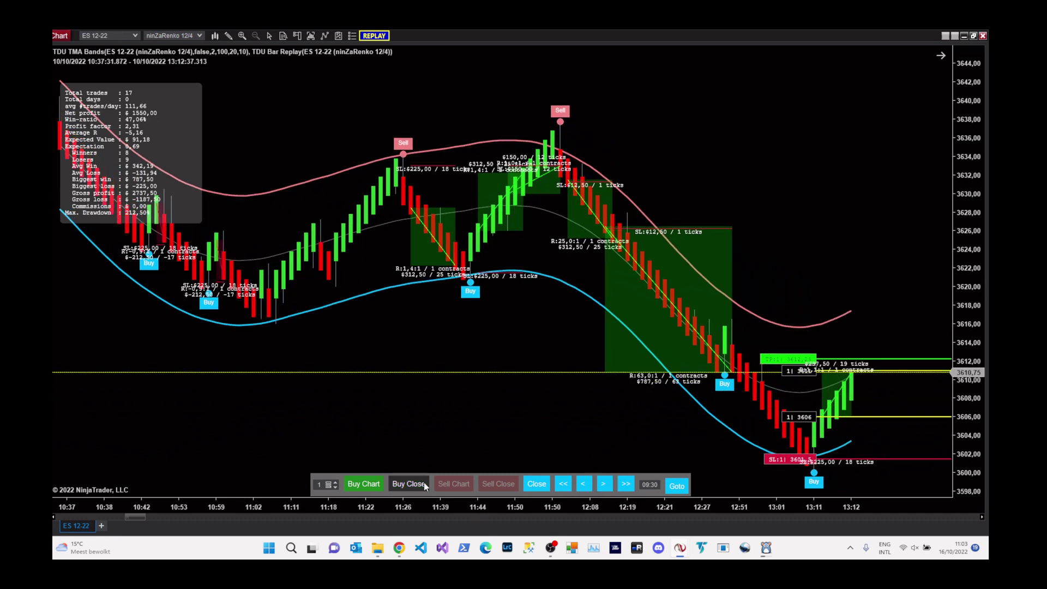
click(605, 484)
click(605, 483)
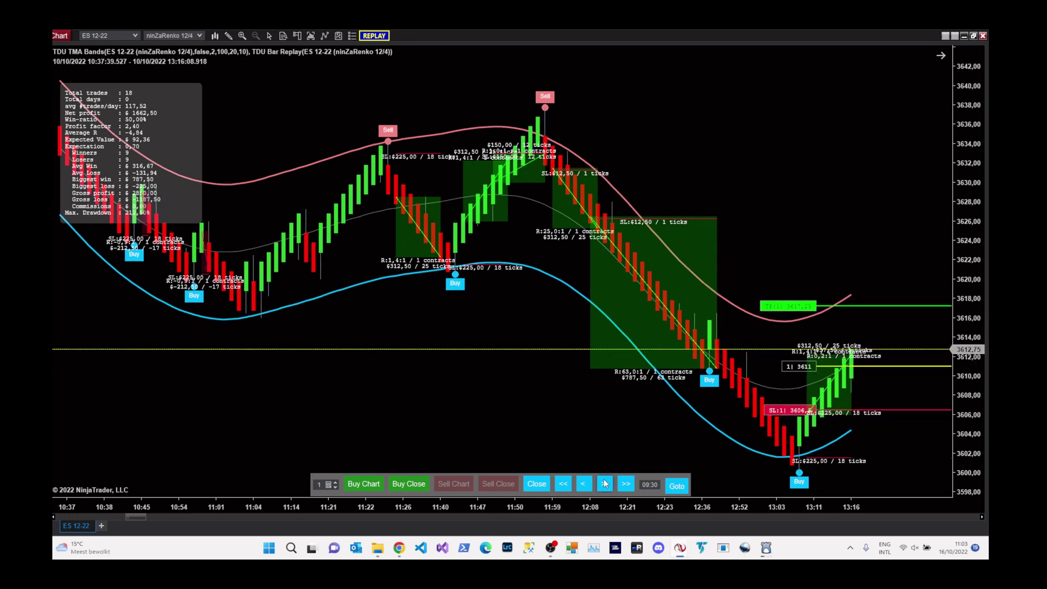
click(604, 483)
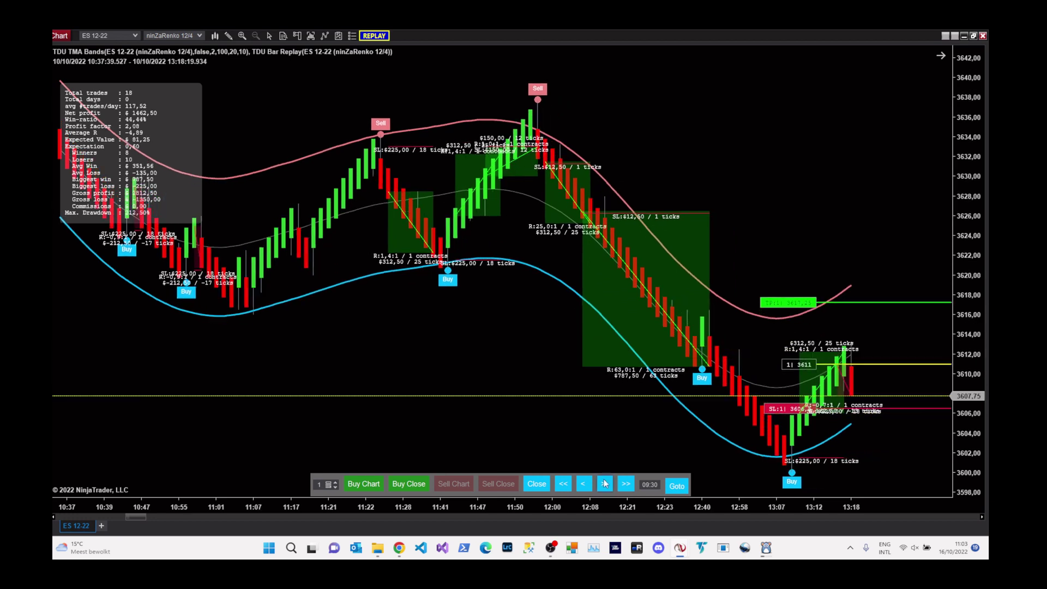
Step: Close the remaining long position at 13:18 and advance the replay bar by bar to 13:46
click(536, 484)
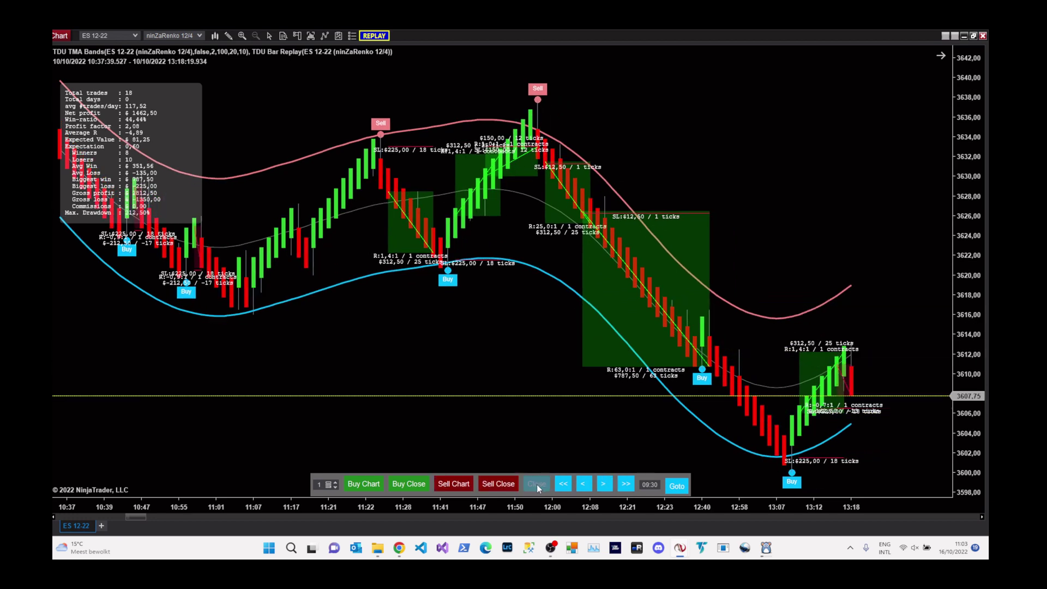
click(604, 483)
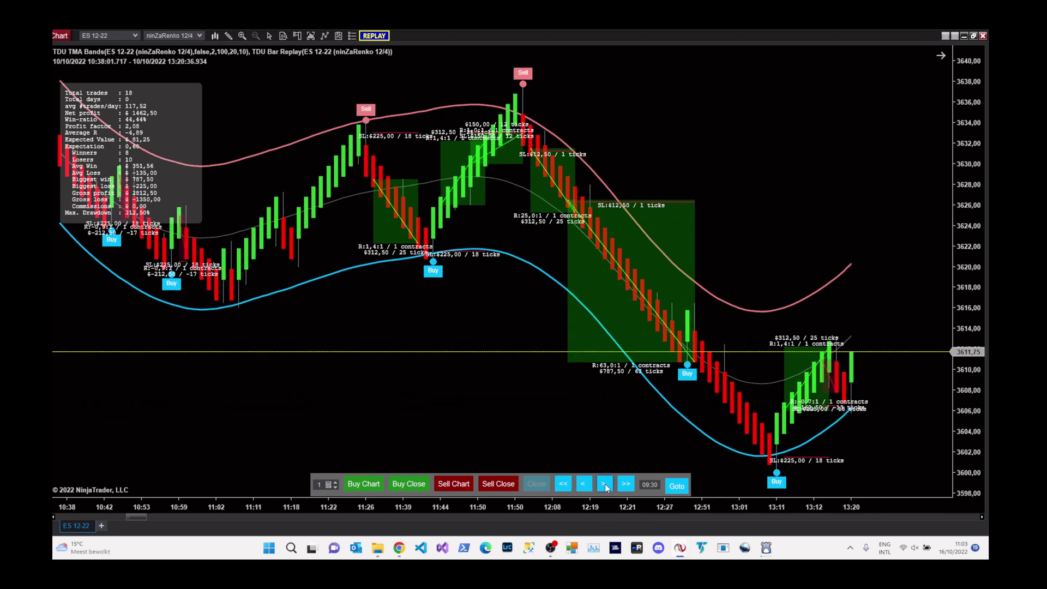
click(604, 484)
click(604, 483)
click(604, 483)
click(604, 484)
click(605, 483)
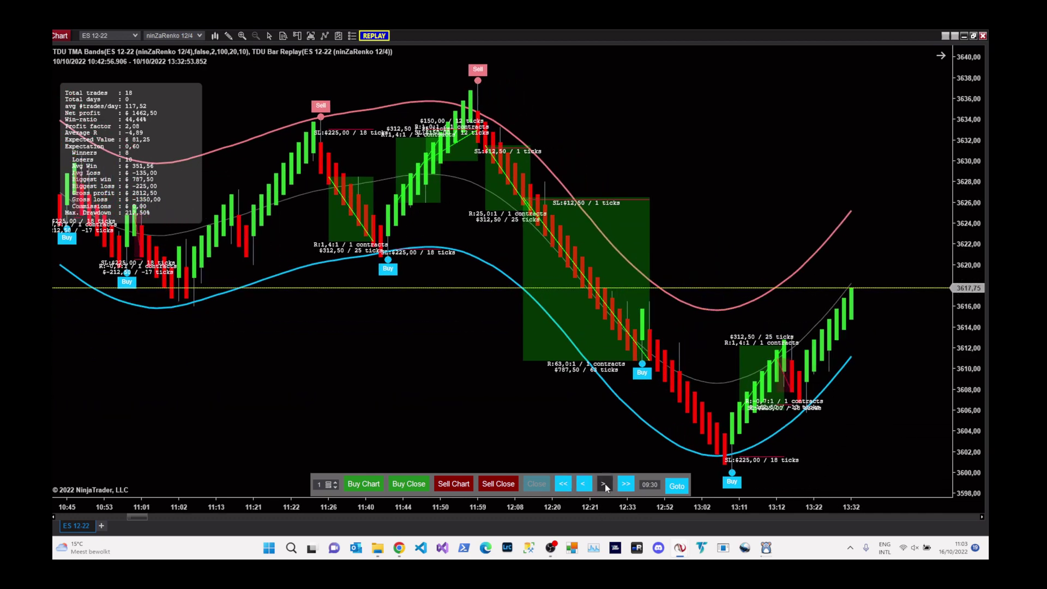
click(604, 483)
click(605, 483)
click(605, 484)
click(605, 483)
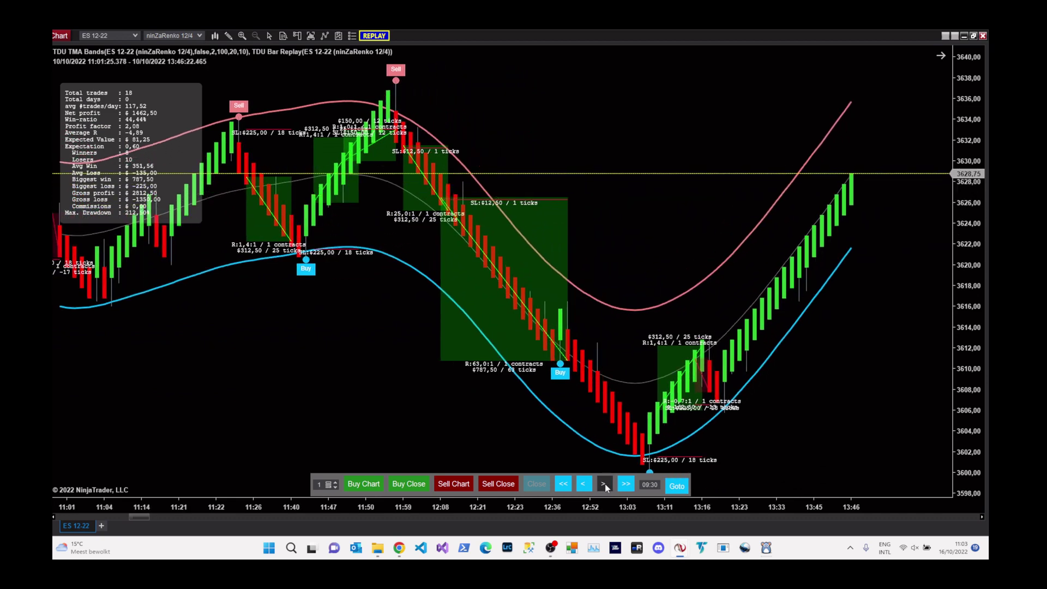
Step: Advance the replay bar by bar to the 13:53 sell signal
click(604, 483)
click(604, 484)
click(605, 483)
click(604, 484)
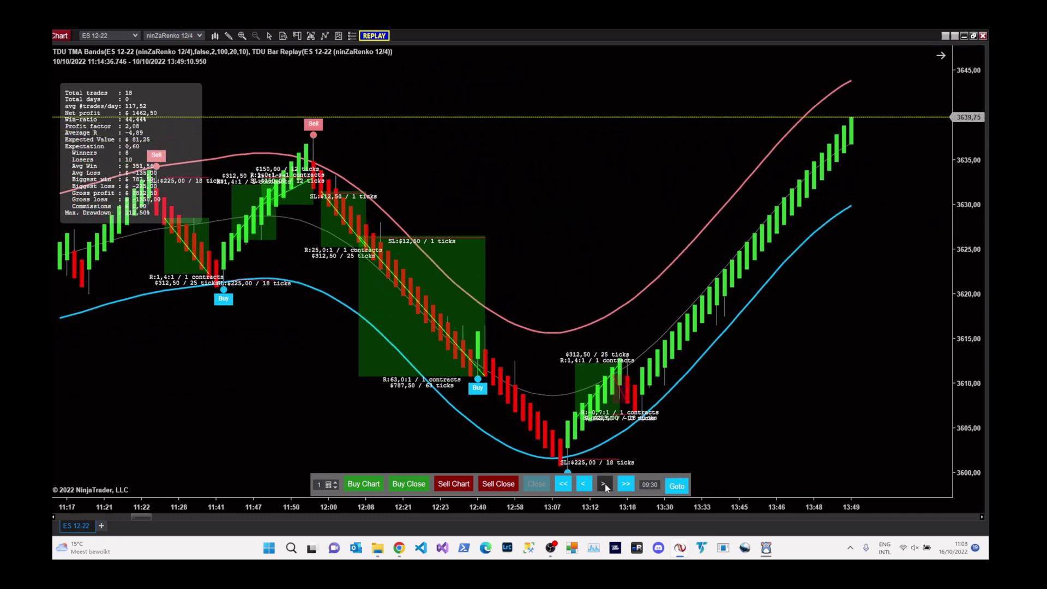
click(605, 484)
click(605, 483)
click(605, 483)
click(604, 483)
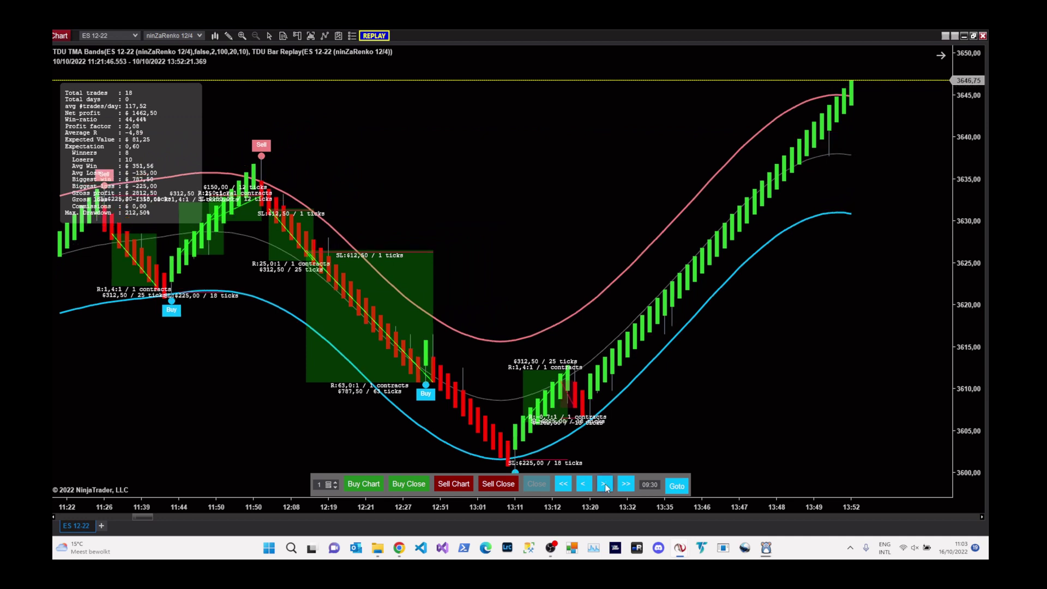
click(604, 483)
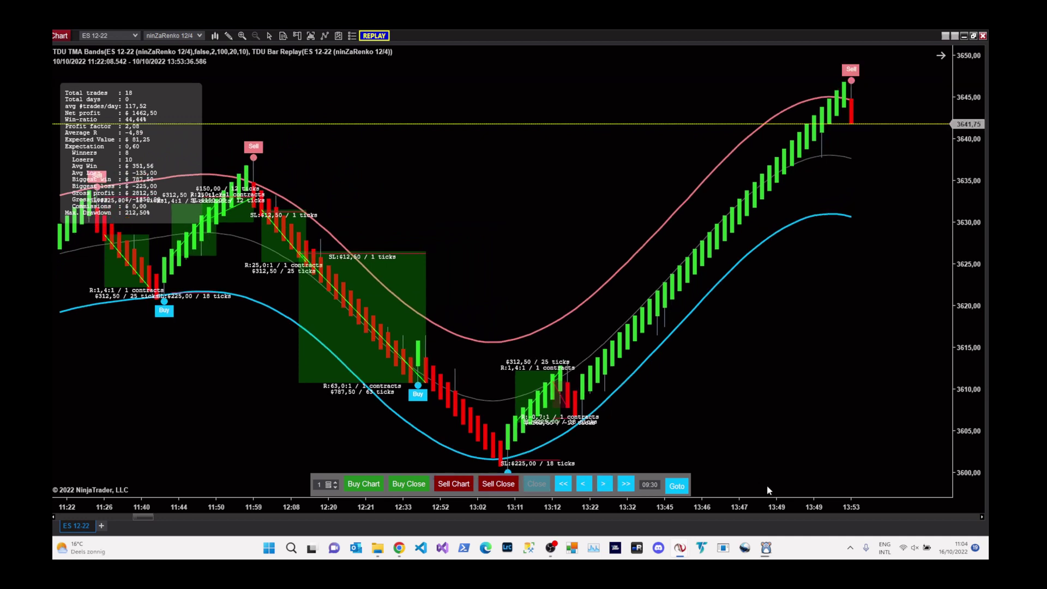
Step: Place a Sell Close order on the 13:53 signal bar and advance the replay bar by bar to the 14:26 buy signal
click(495, 485)
click(601, 486)
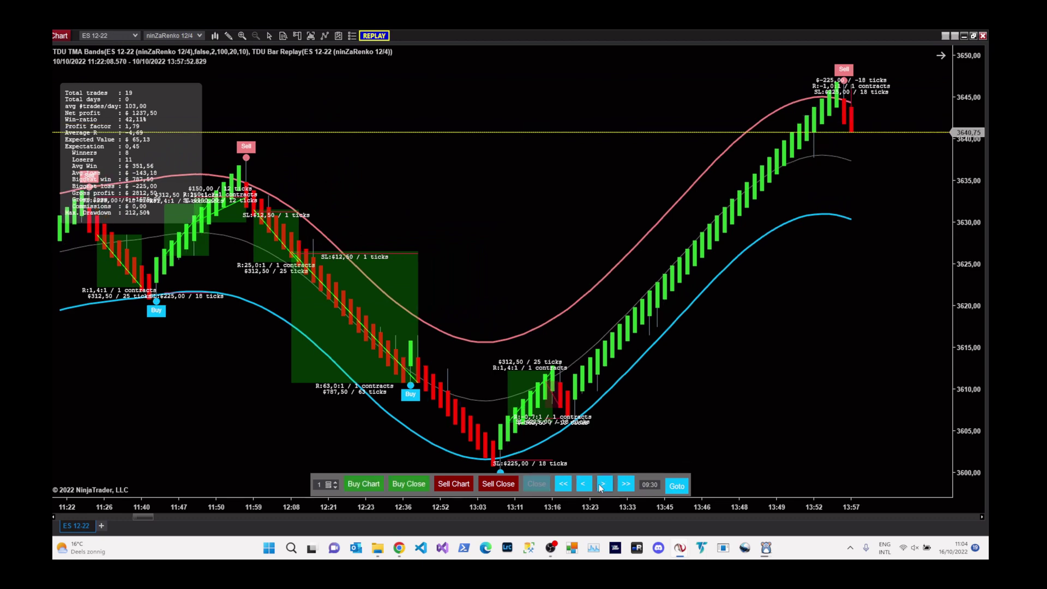
click(604, 485)
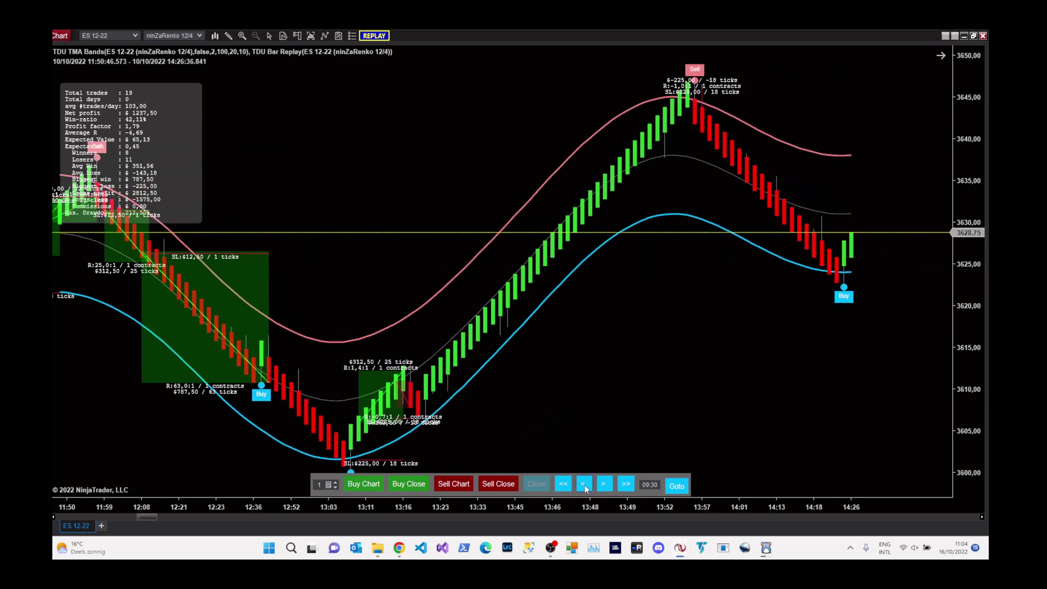
Step: Place a Buy Close order on the 14:26 signal bar and advance the replay bar by bar to the 14:42 sell signal
click(455, 485)
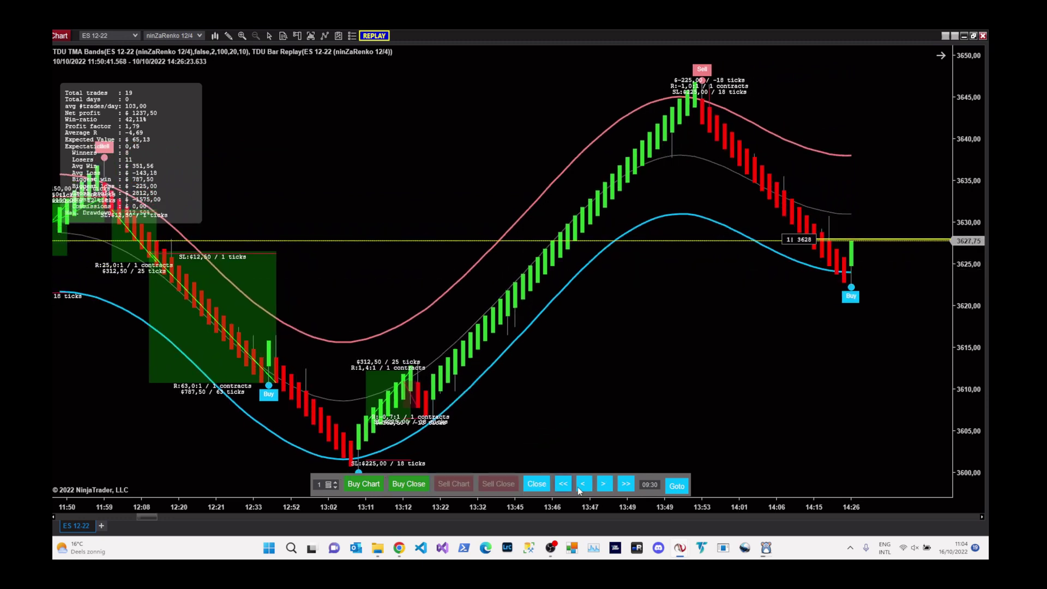
click(603, 484)
click(603, 484)
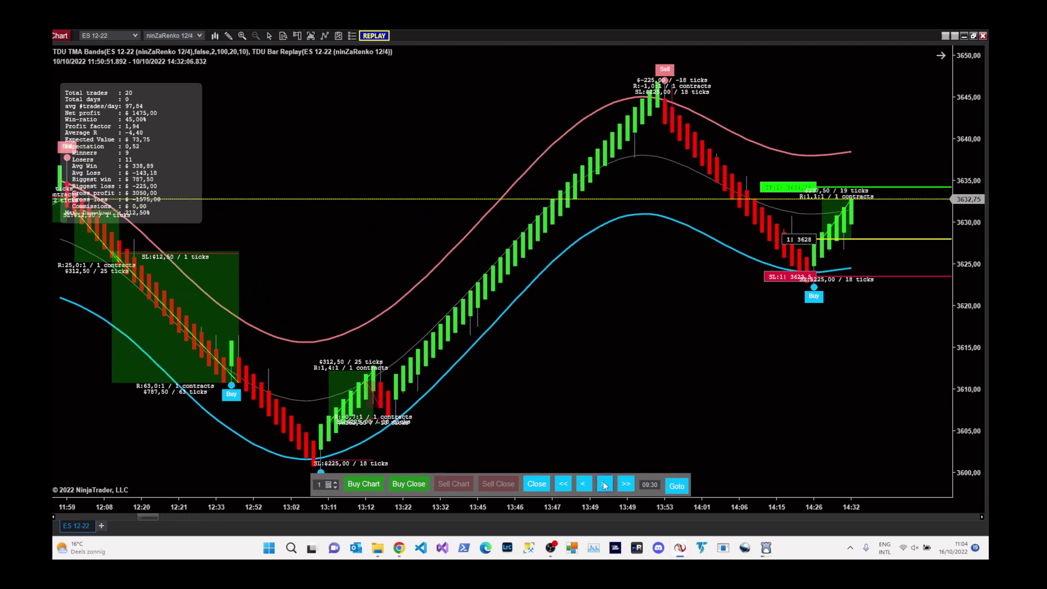
click(604, 485)
click(603, 484)
click(603, 484)
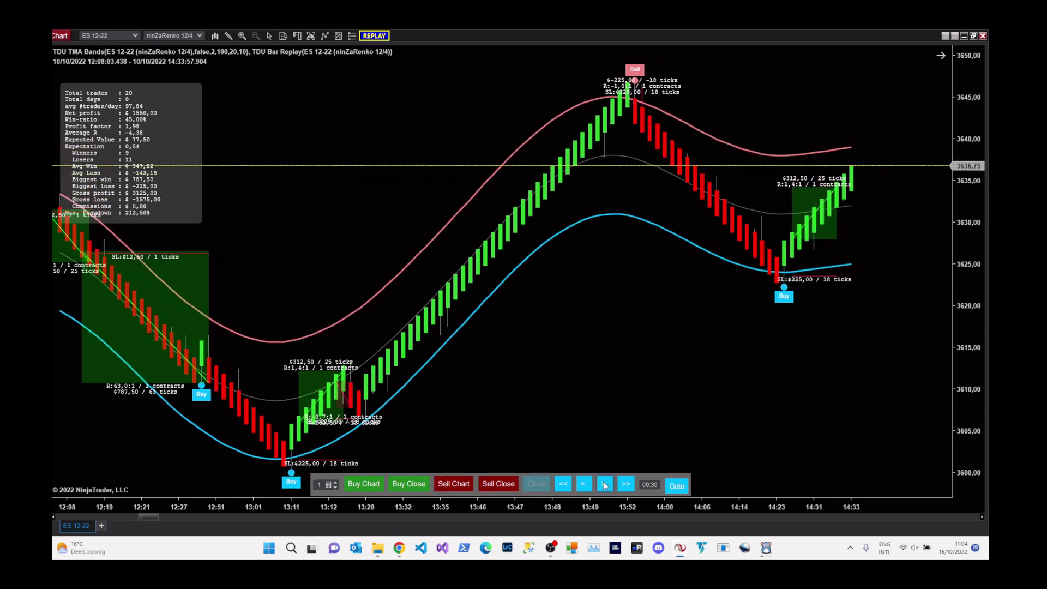
click(604, 484)
click(603, 484)
click(583, 484)
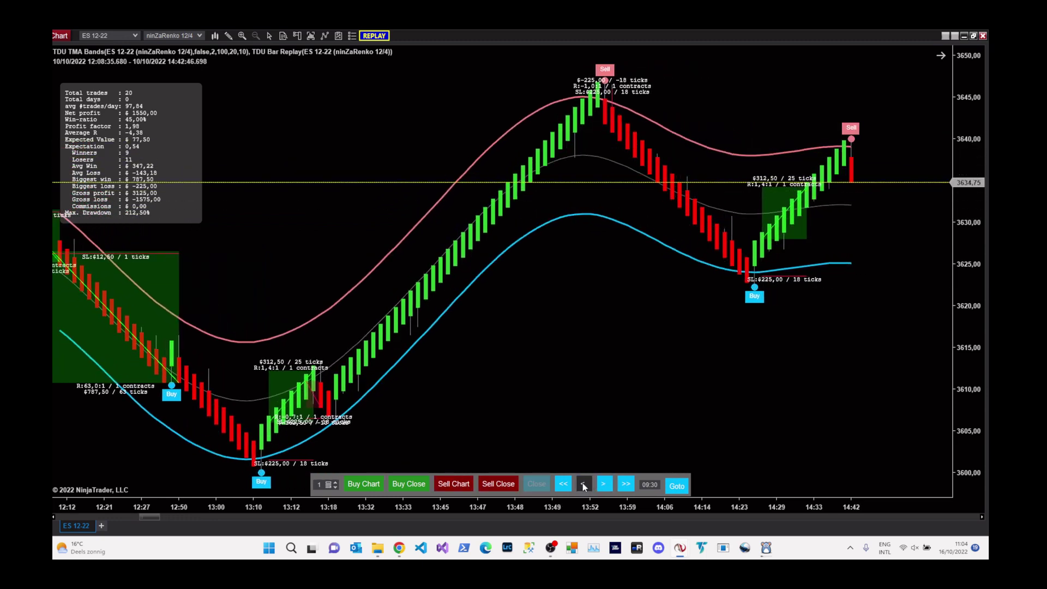
Step: Place a Sell Close order on the 14:42 signal bar and advance the replay bar by bar to 14:49
click(498, 484)
click(603, 485)
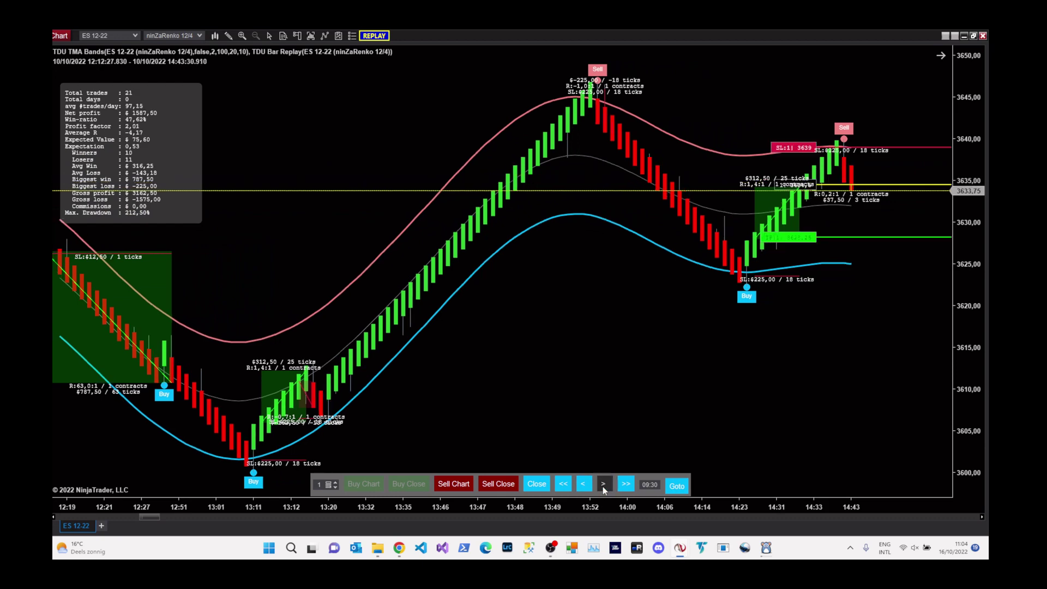
click(604, 485)
click(603, 485)
click(604, 485)
click(603, 484)
click(603, 484)
click(604, 484)
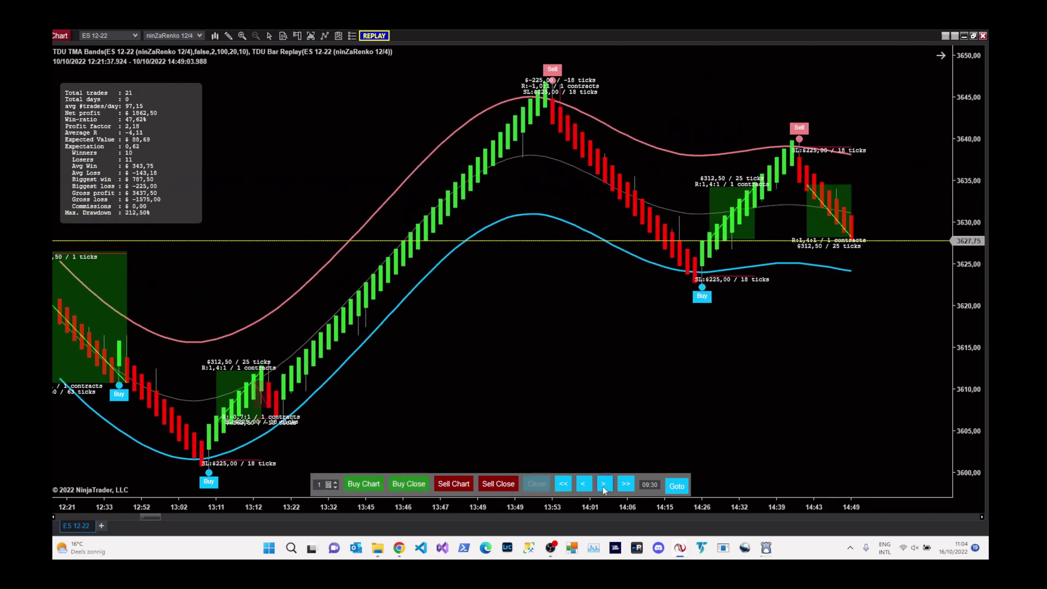
Step: Advance the replay bar by bar to the 15:19 sell signal
click(604, 484)
click(603, 484)
click(603, 484)
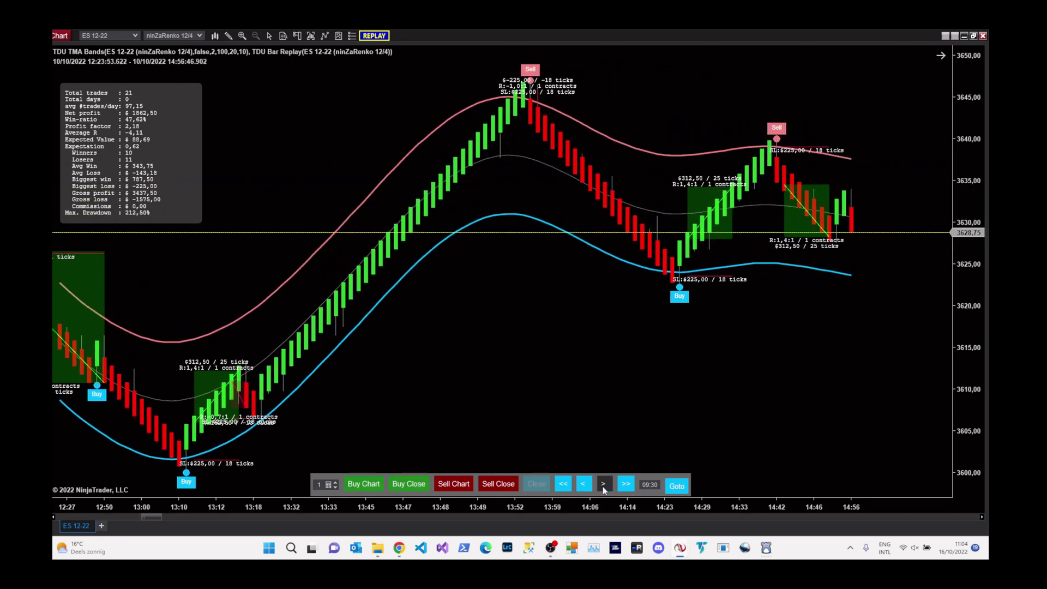
click(603, 483)
click(604, 484)
click(604, 485)
click(603, 485)
click(604, 485)
click(604, 485)
click(604, 485)
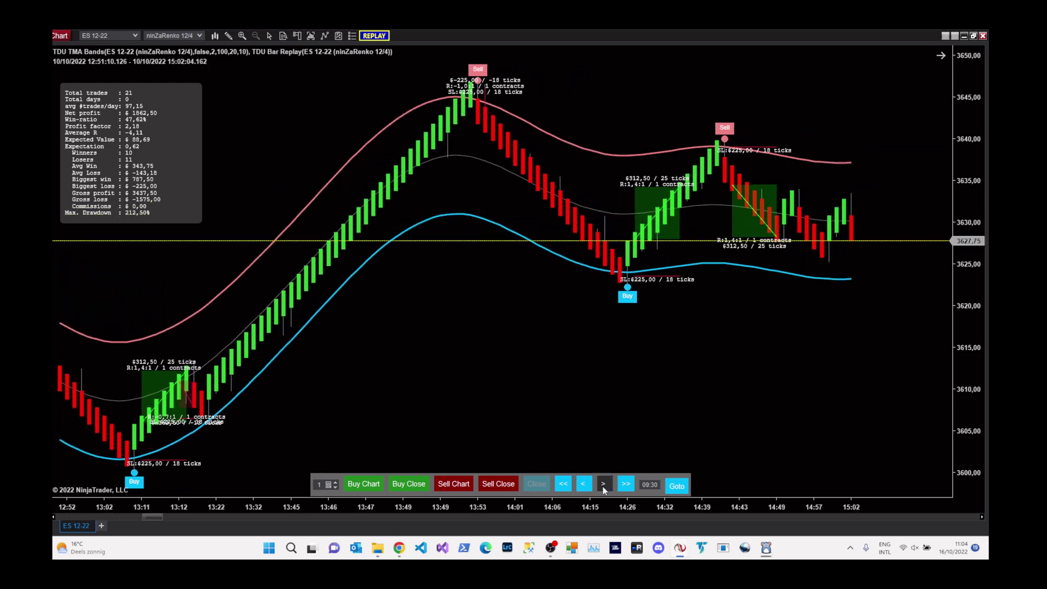
click(603, 485)
click(603, 485)
click(603, 485)
click(603, 485)
click(603, 485)
click(603, 485)
click(603, 485)
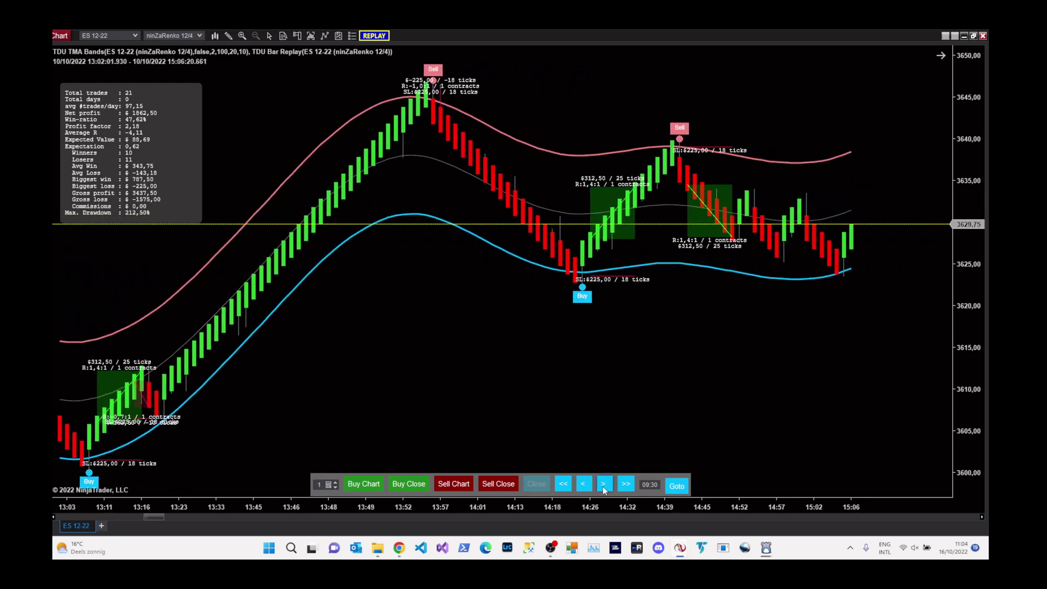
click(603, 485)
click(604, 485)
click(603, 485)
click(603, 485)
click(603, 485)
click(604, 485)
click(603, 485)
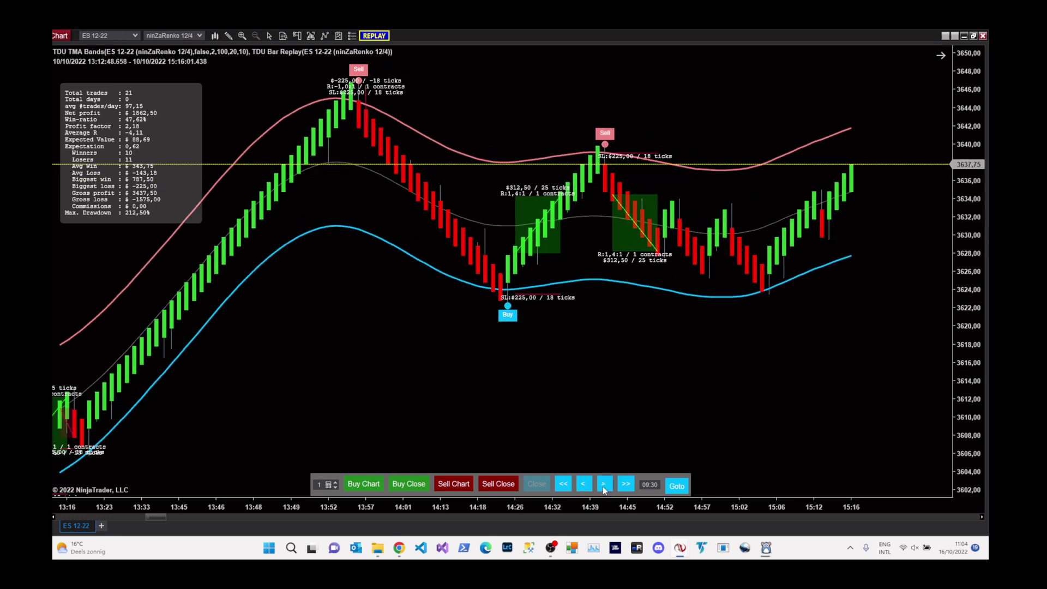
click(604, 485)
click(603, 485)
click(604, 486)
click(604, 487)
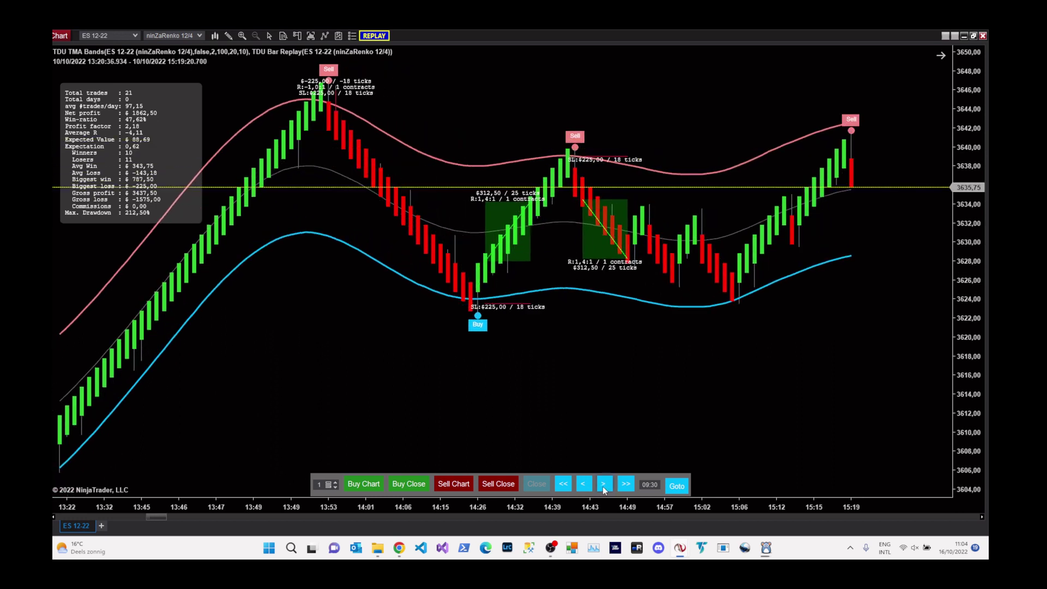
Step: Place a Sell Close order on the 15:19 signal bar and advance the replay bar by bar to the 15:32 buy signal
click(498, 484)
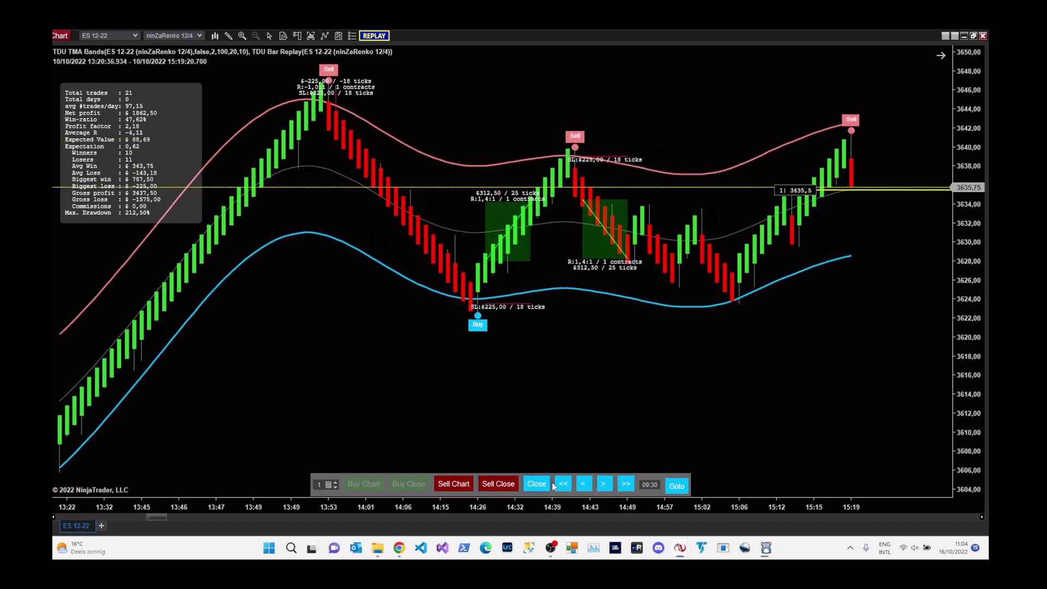
click(605, 484)
click(604, 485)
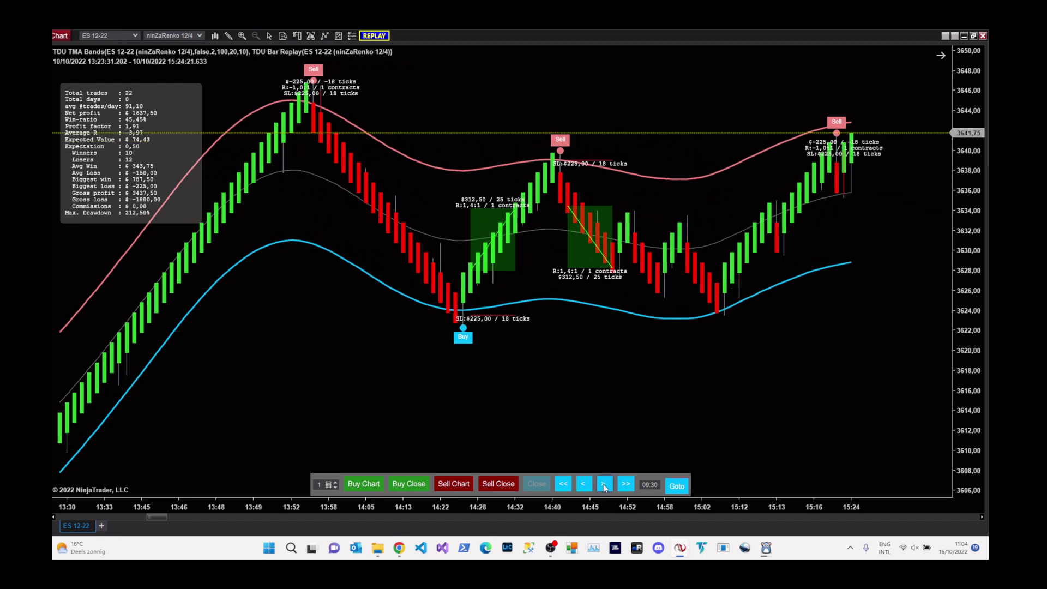
click(604, 485)
click(603, 484)
click(604, 484)
click(604, 485)
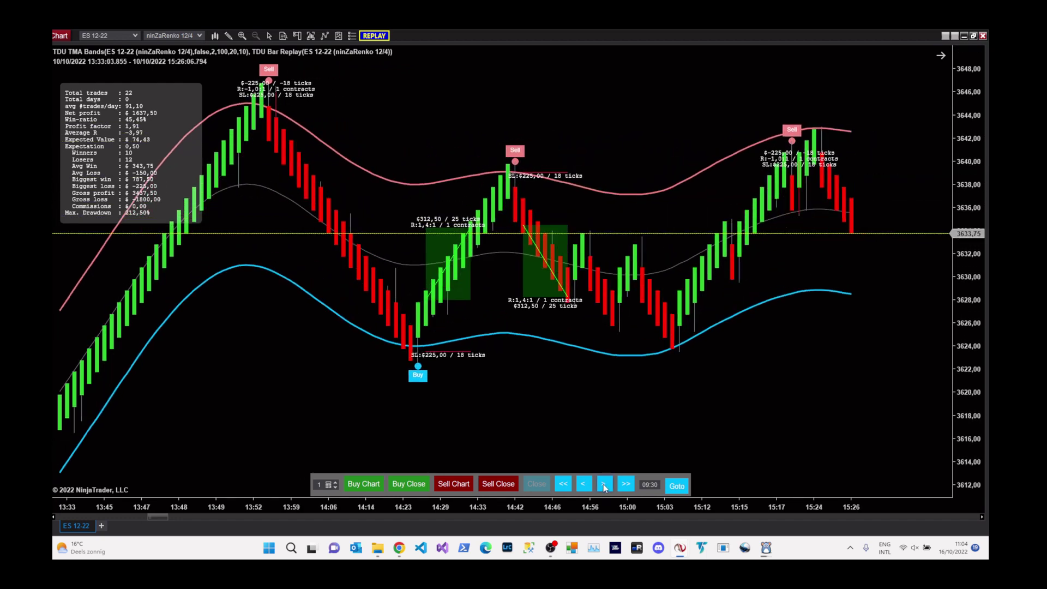
click(604, 485)
click(604, 485)
click(603, 485)
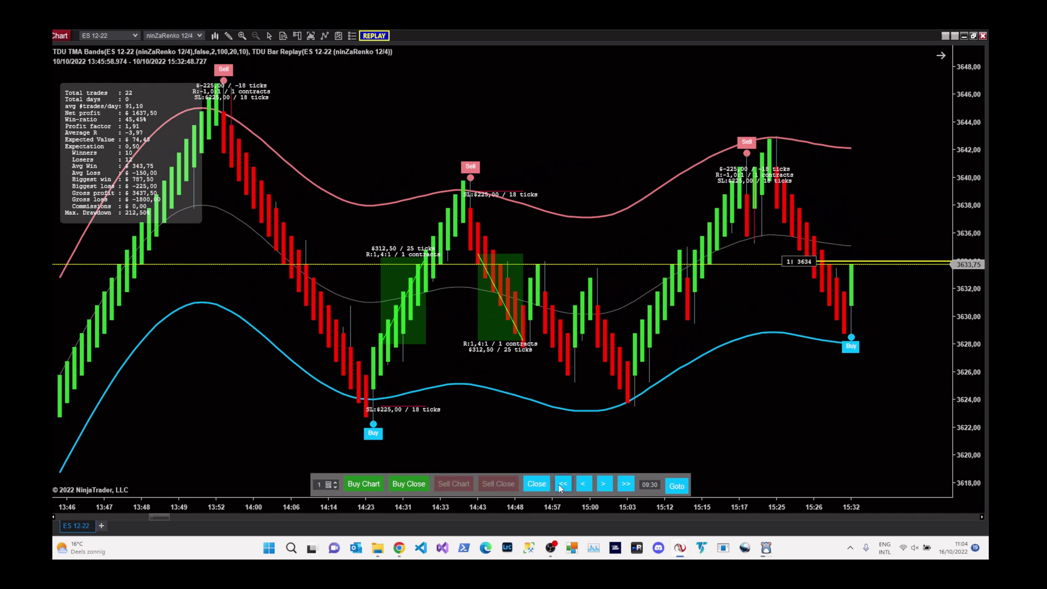
Step: Place a Buy Close order on the 15:32 signal bar and advance the replay bar by bar to 15:40
click(605, 485)
click(605, 485)
click(605, 485)
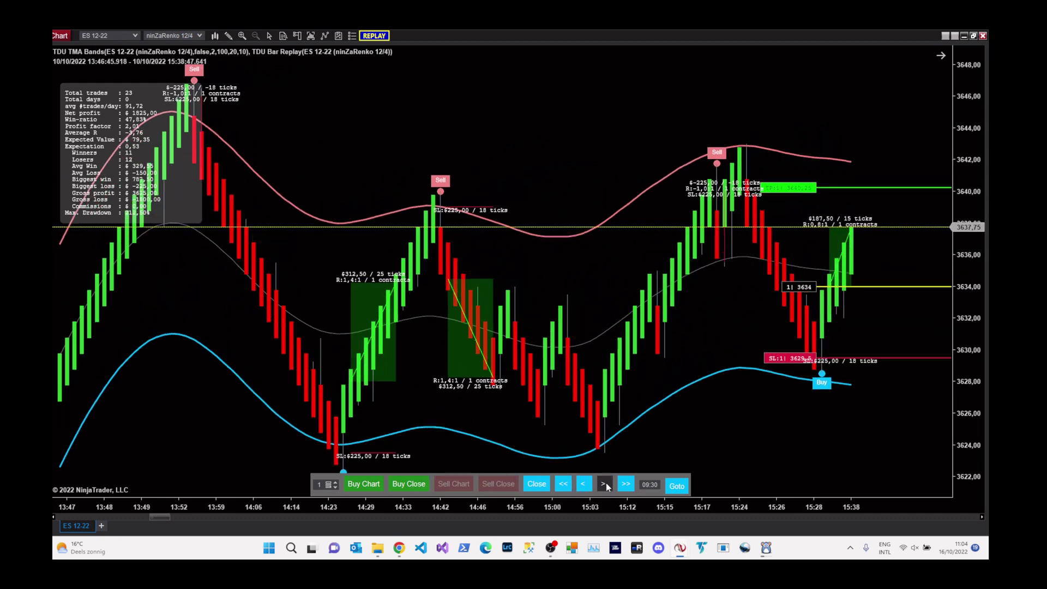
click(605, 485)
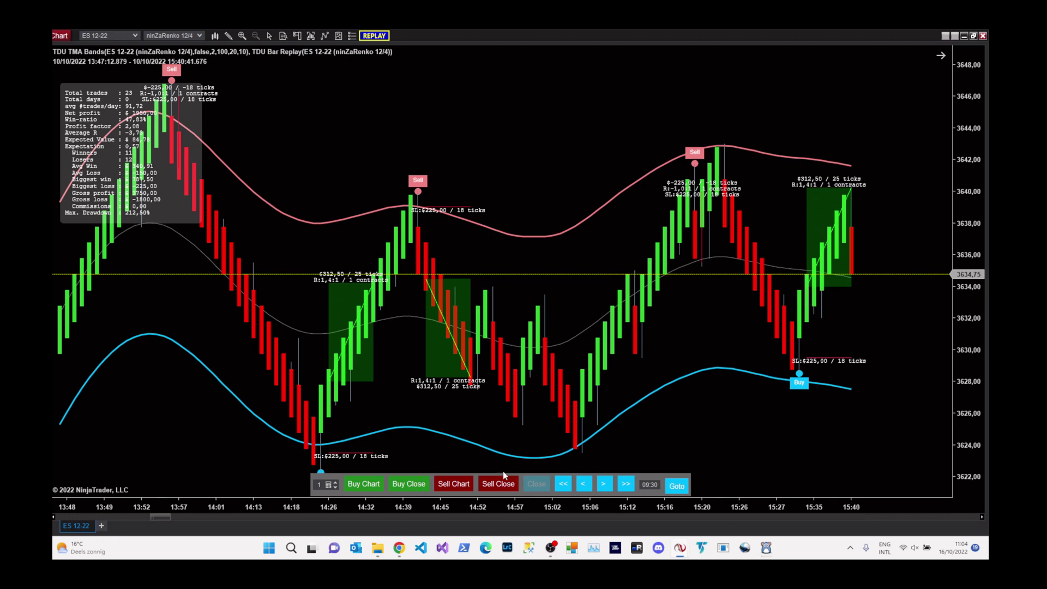
Step: Review the completed trades and the TMA Bands signals across the earlier part of the replayed chart
drag(410, 513, 496, 514)
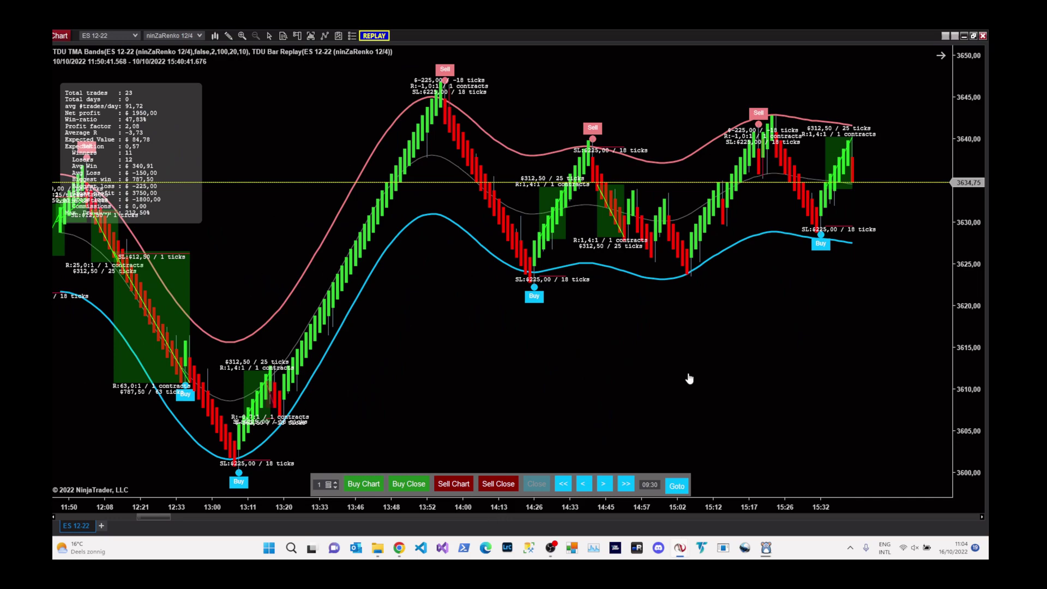
drag(689, 378, 852, 364)
drag(201, 414, 257, 338)
drag(677, 193, 309, 192)
drag(682, 164, 483, 159)
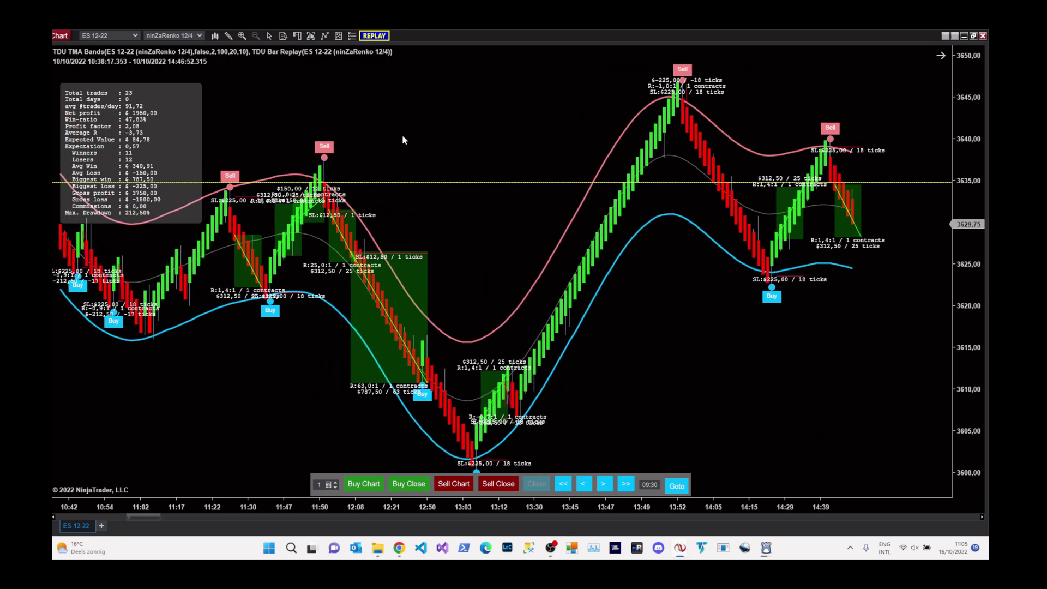
scroll(403, 141, up, 3)
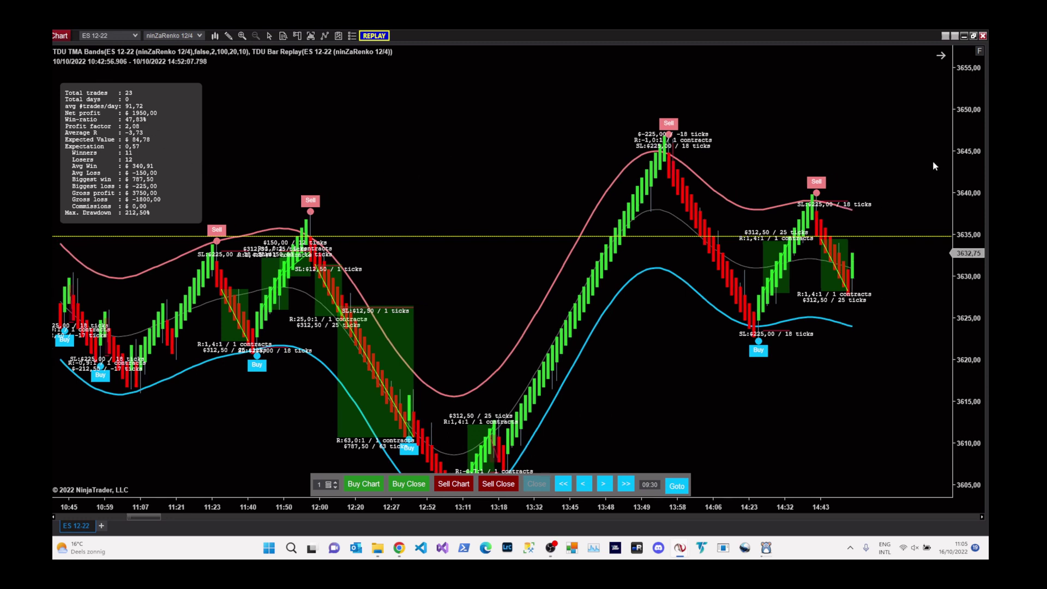
drag(977, 153, 973, 186)
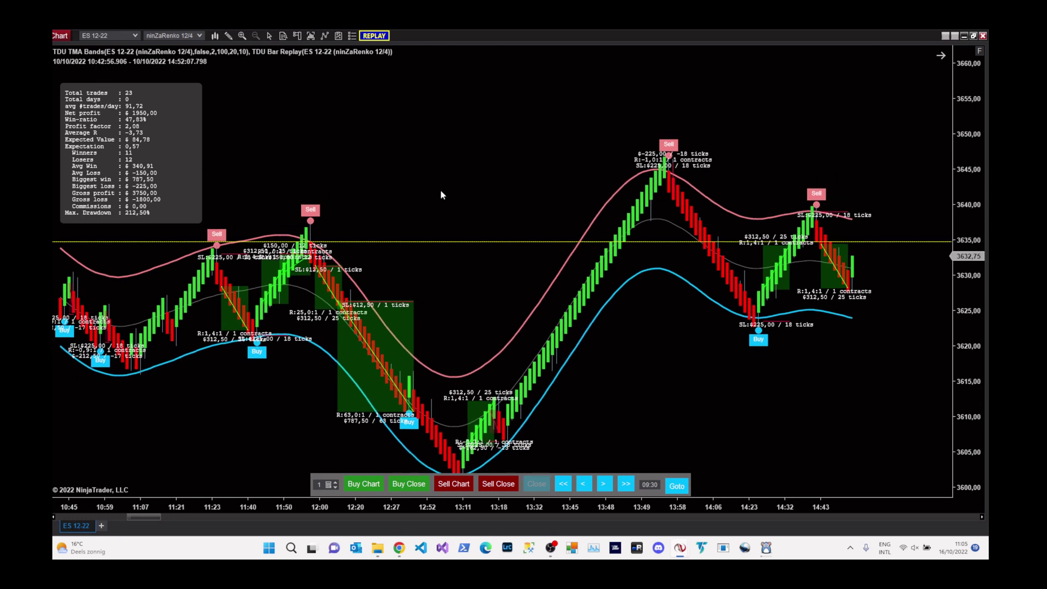
scroll(441, 195, down, 2)
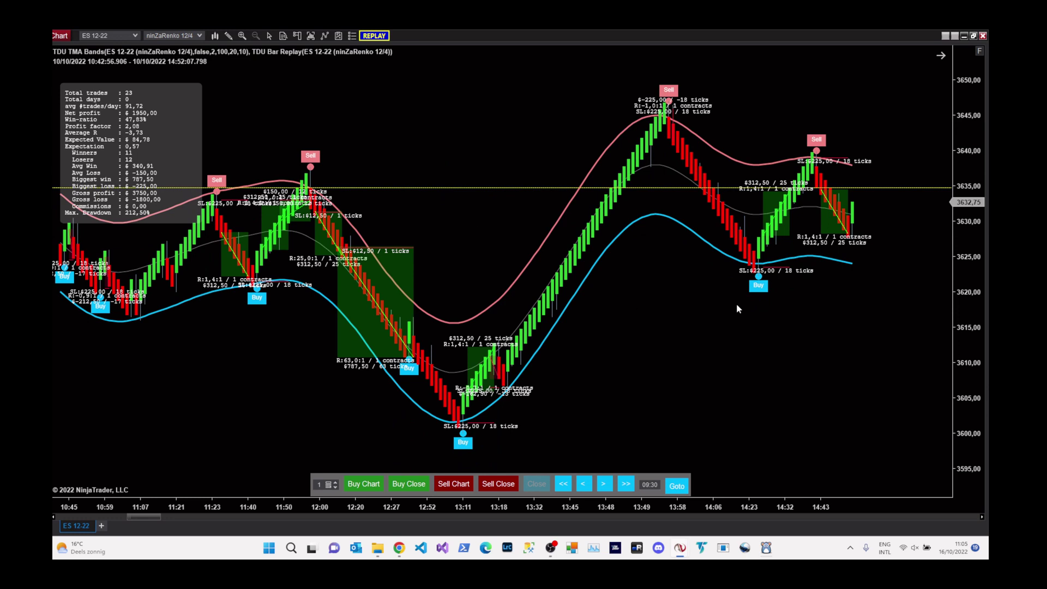
drag(977, 328, 971, 315)
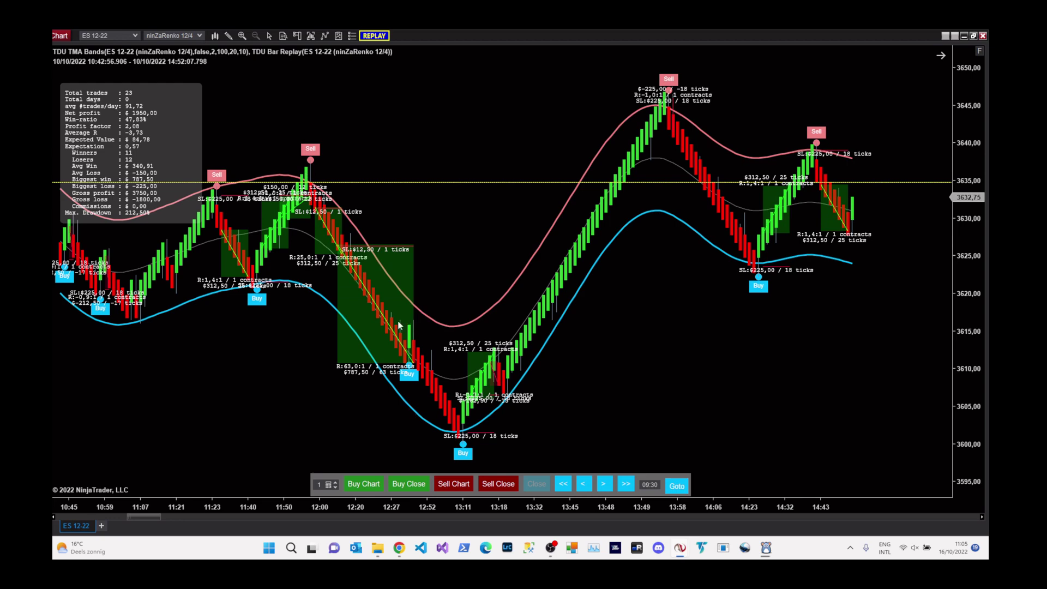
scroll(399, 325, up, 2)
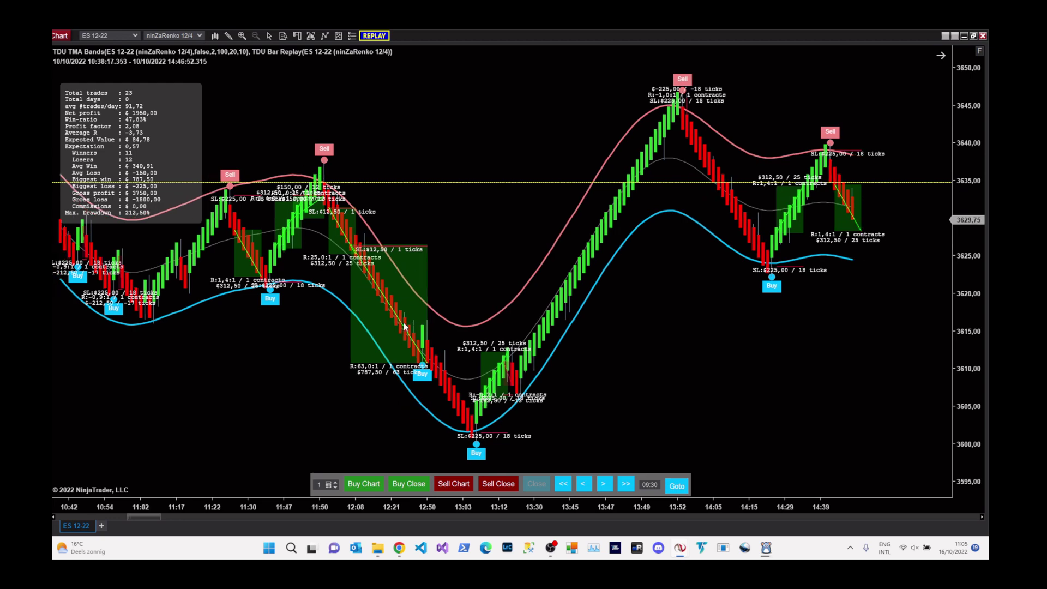
drag(306, 364, 364, 363)
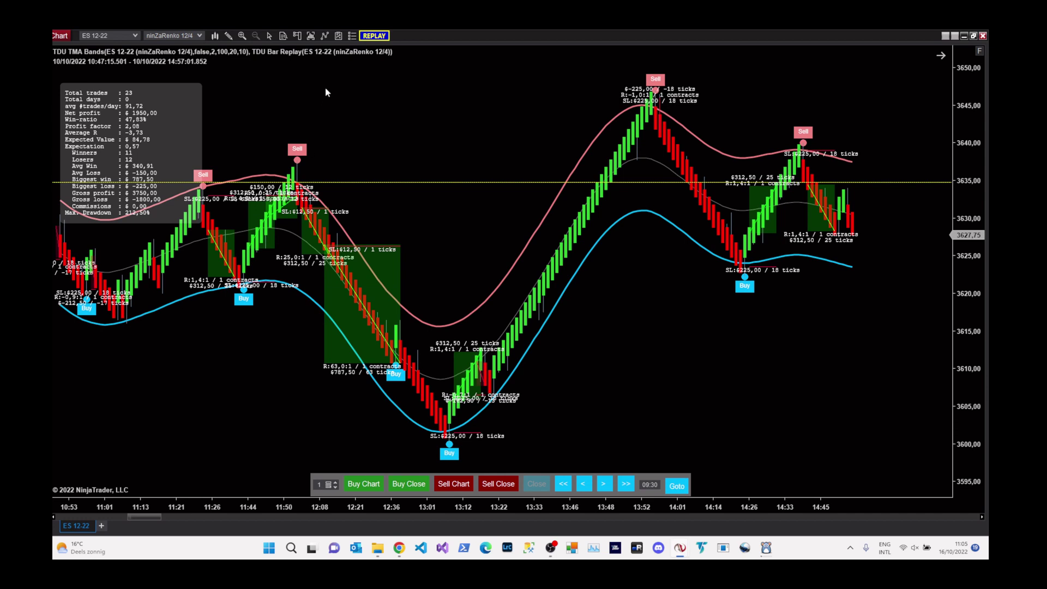
Step: Save the replay trades to test-tma-bands.rts in the zips folder, replacing the existing file
click(376, 36)
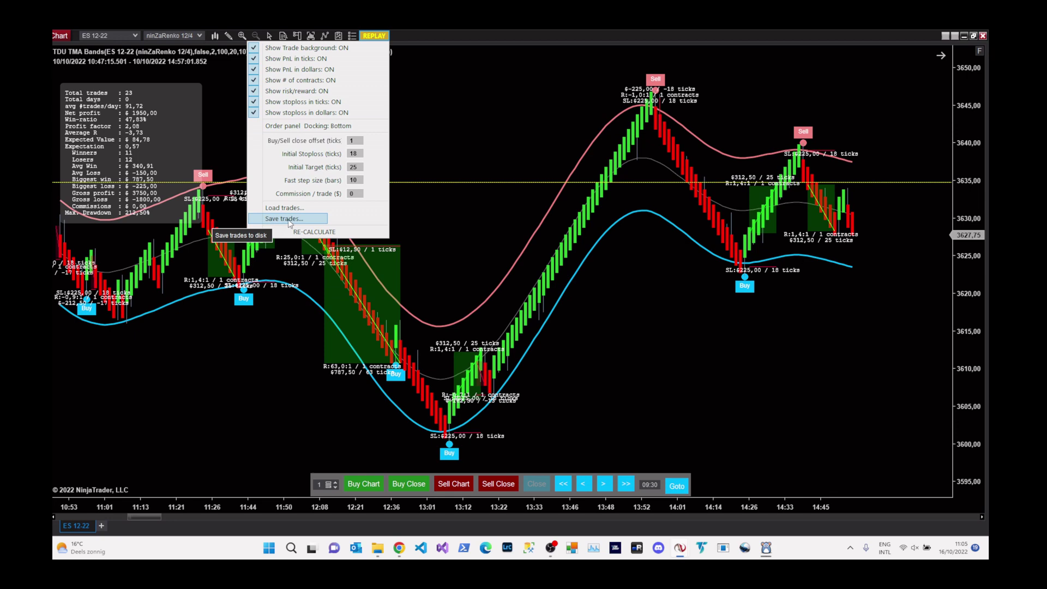
click(308, 232)
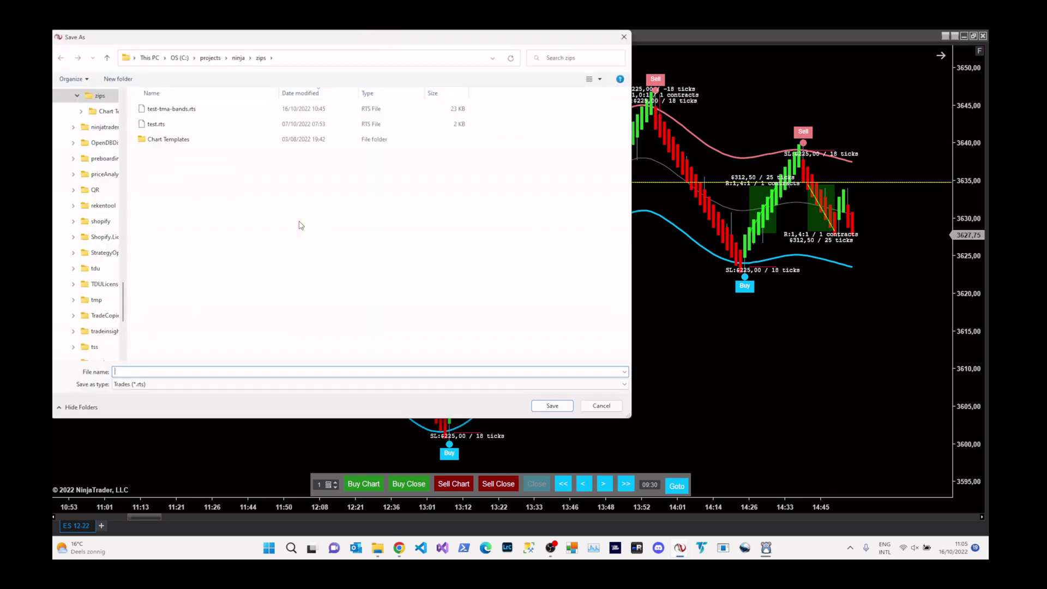
double_click(168, 110)
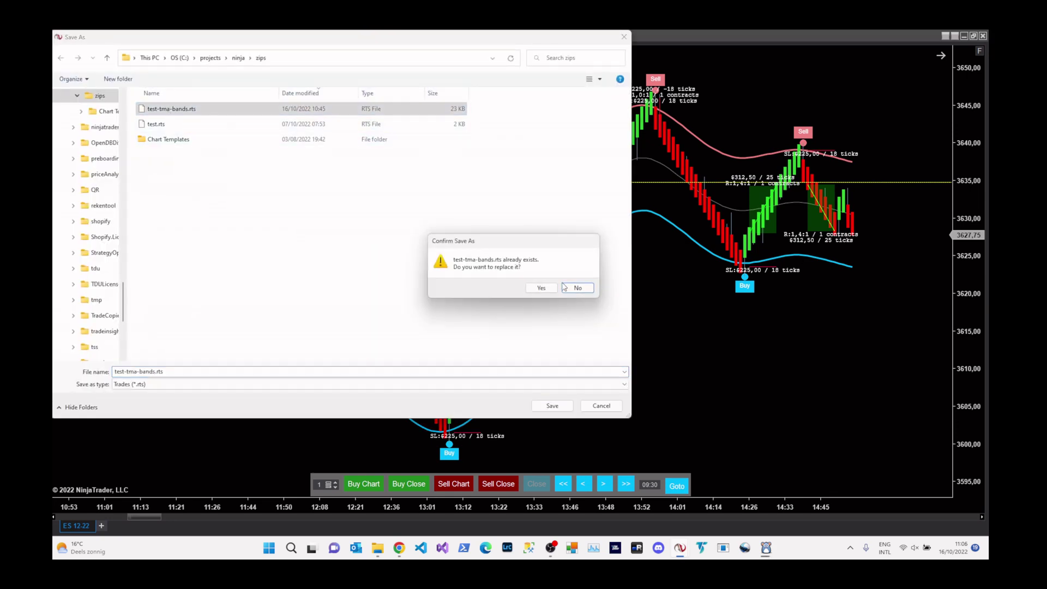
click(539, 287)
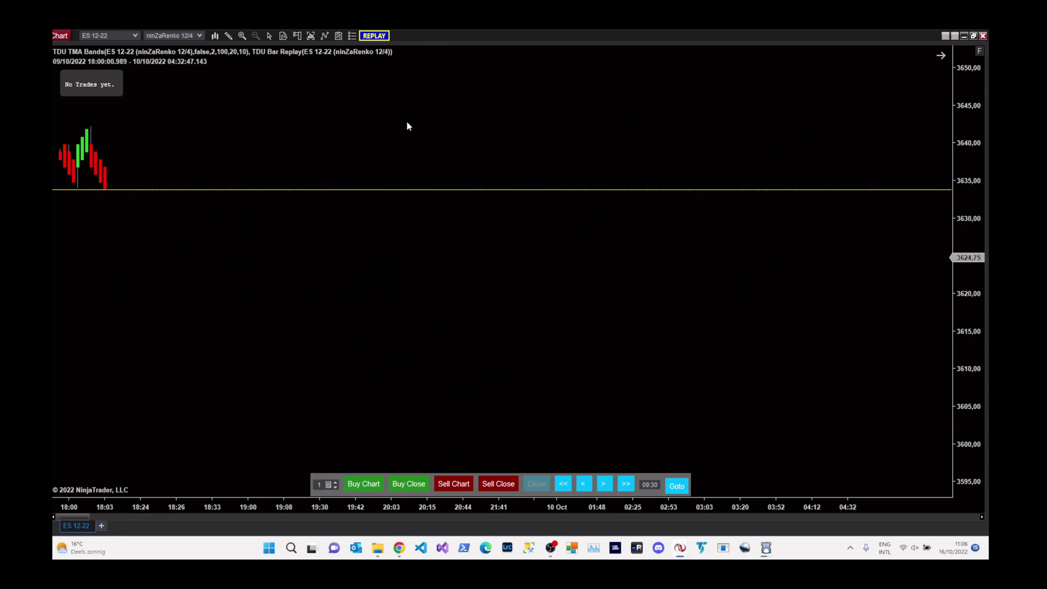
Step: Reload the chart's NinjaScript and load the saved trades file test-tma-bands.rts into the replay
right_click(340, 145)
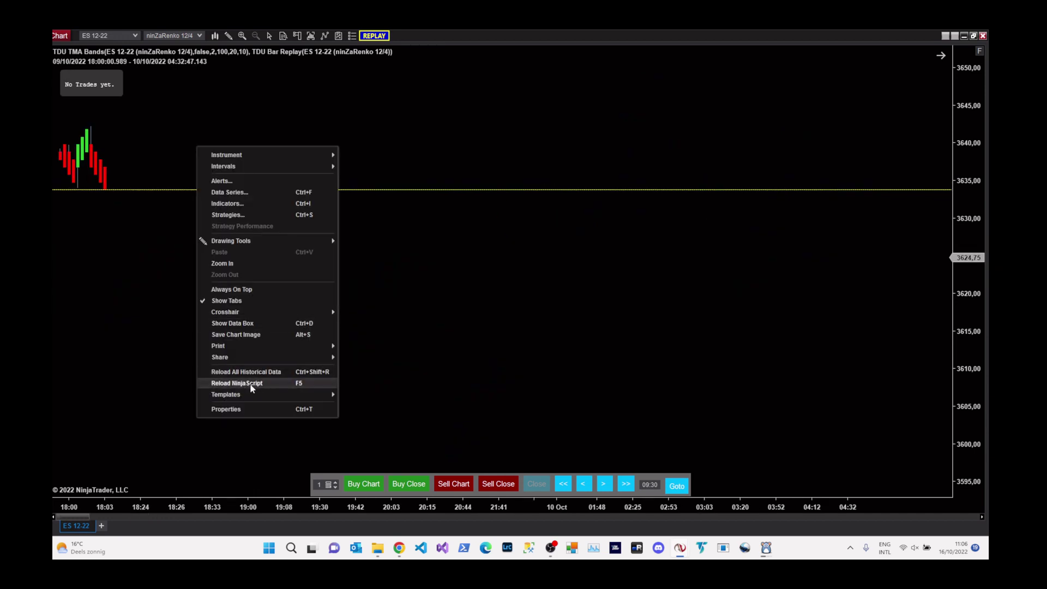
click(267, 384)
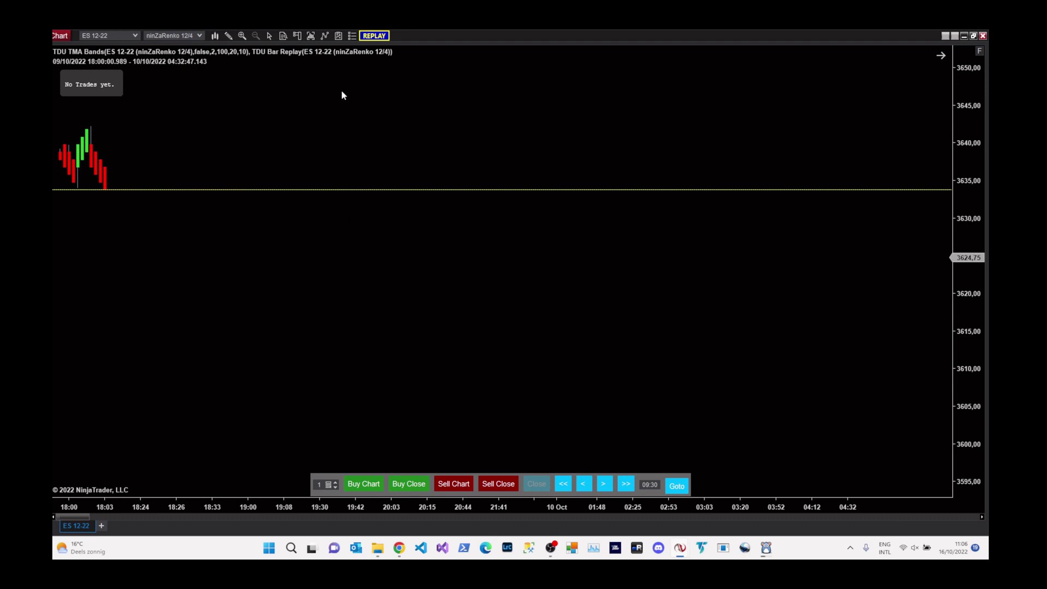
click(374, 35)
click(286, 209)
double_click(208, 110)
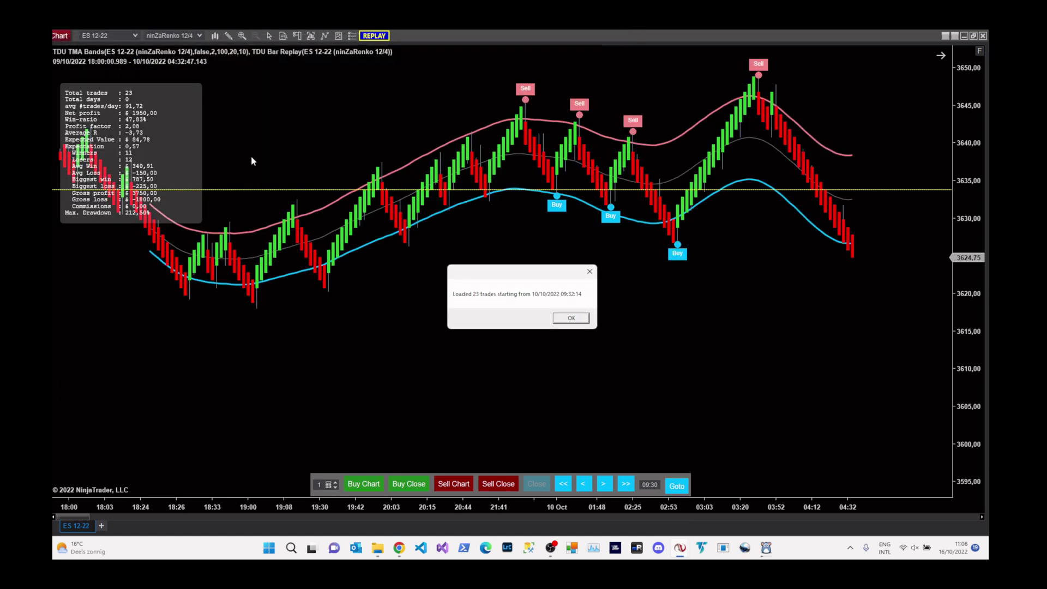
click(576, 319)
Step: Review the loaded trades along the chart through the 10/10/2022 session
scroll(586, 328, down, 10)
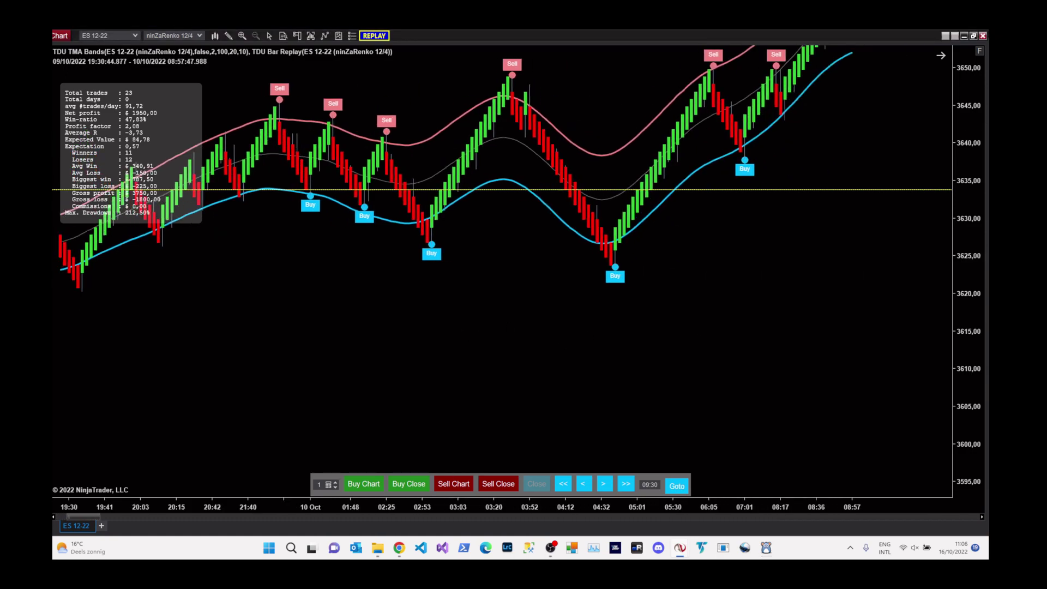
scroll(594, 212, down, 10)
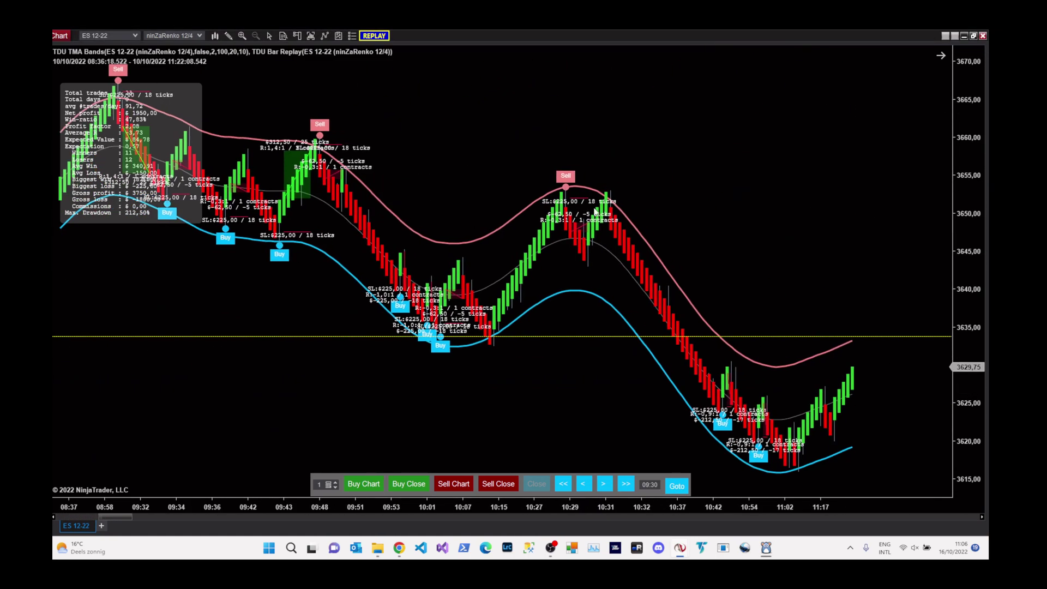
scroll(697, 206, down, 10)
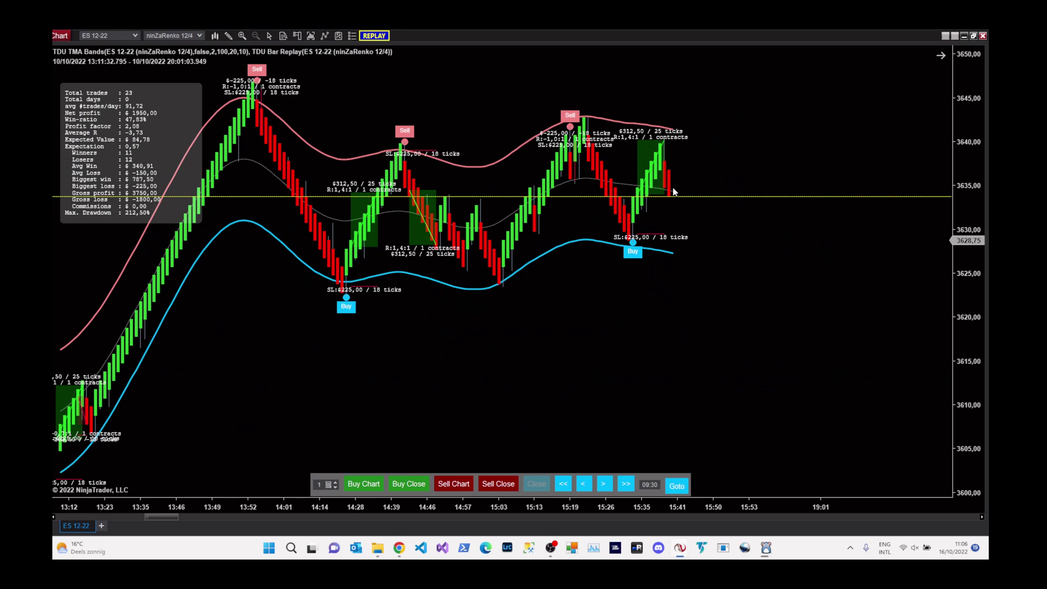
scroll(314, 397, up, 2)
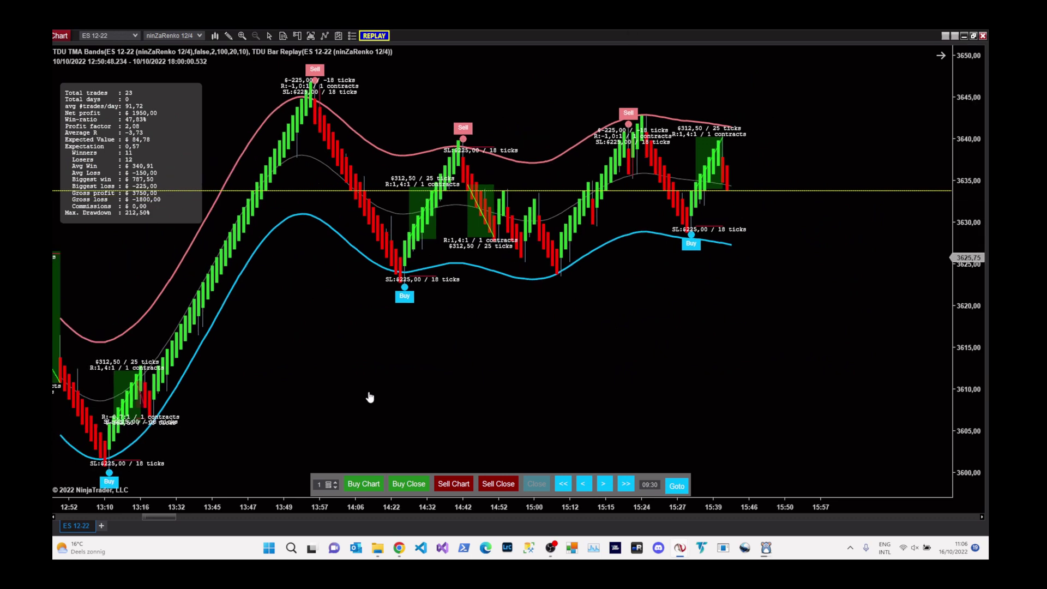
scroll(319, 409, up, 1)
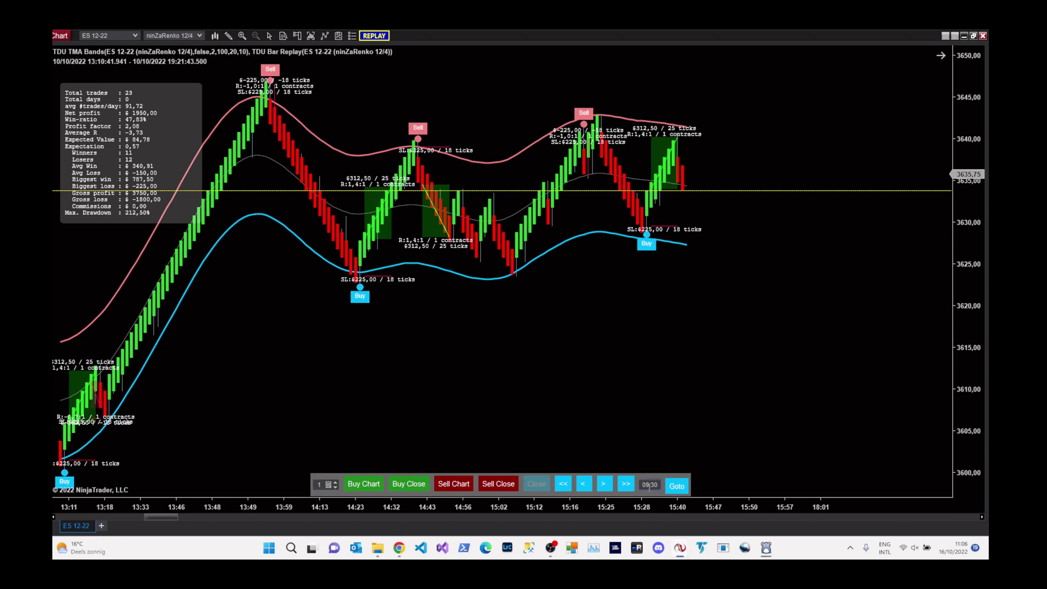
Step: Jump the replay to the next 09:30 session start and advance it bar by bar to the 09:31 buy signal
click(677, 486)
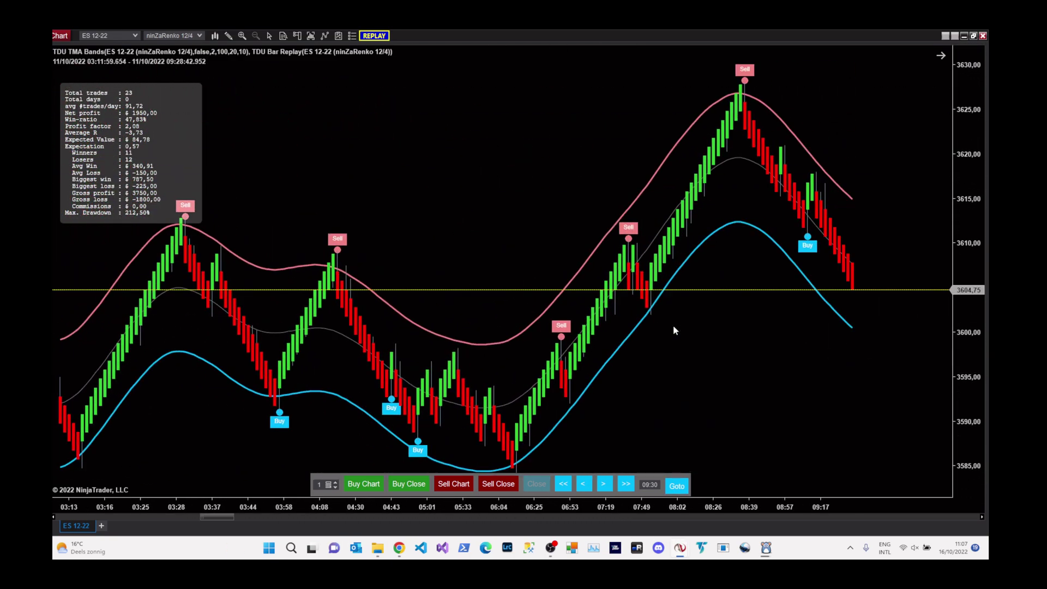
click(609, 486)
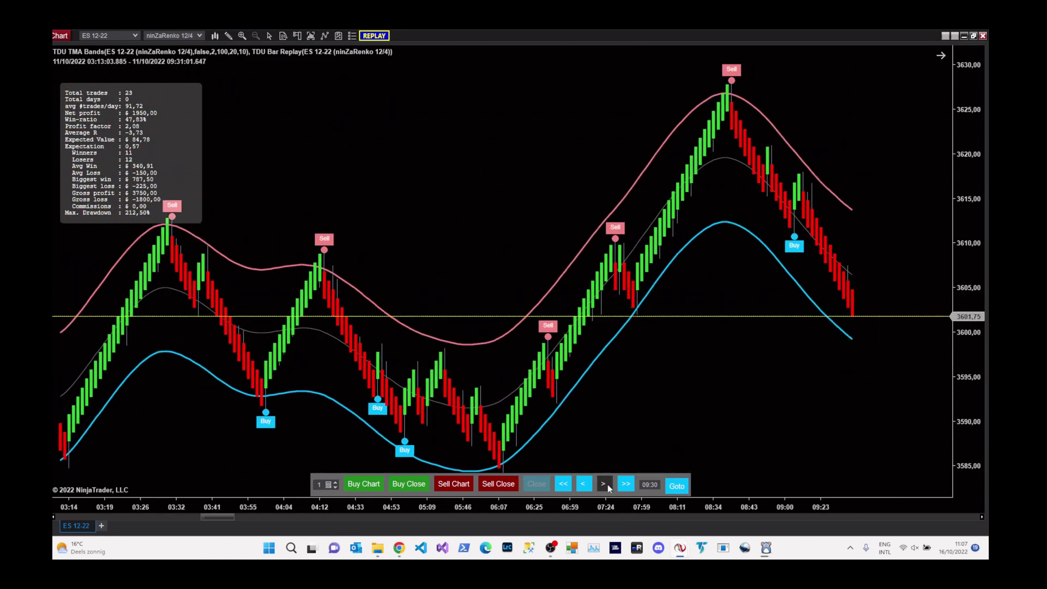
click(602, 485)
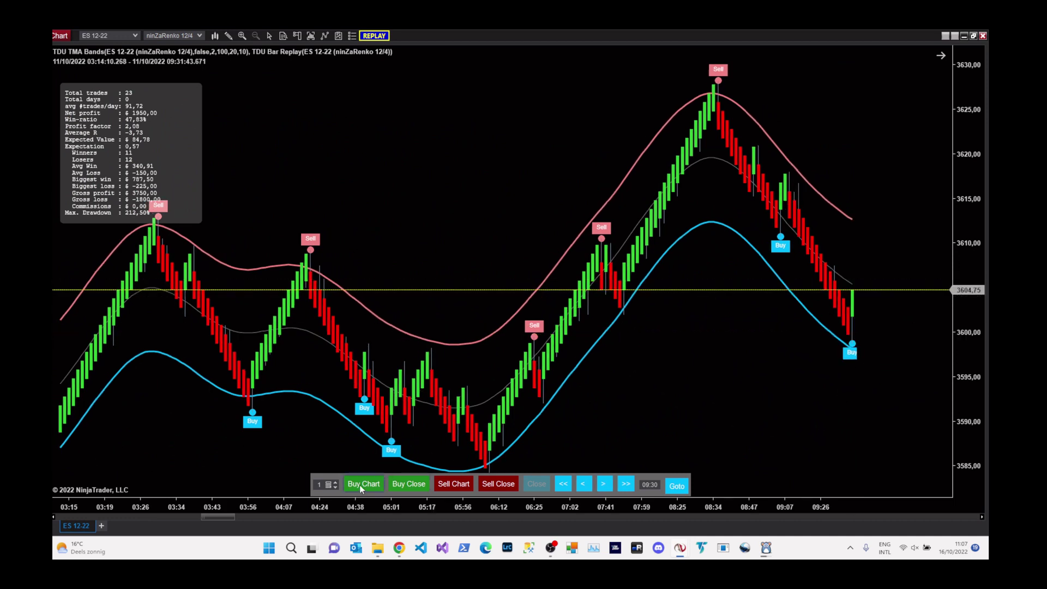
Step: Place a Buy Close order on the 09:31 signal bar and advance the replay bar by bar to 09:32
click(398, 484)
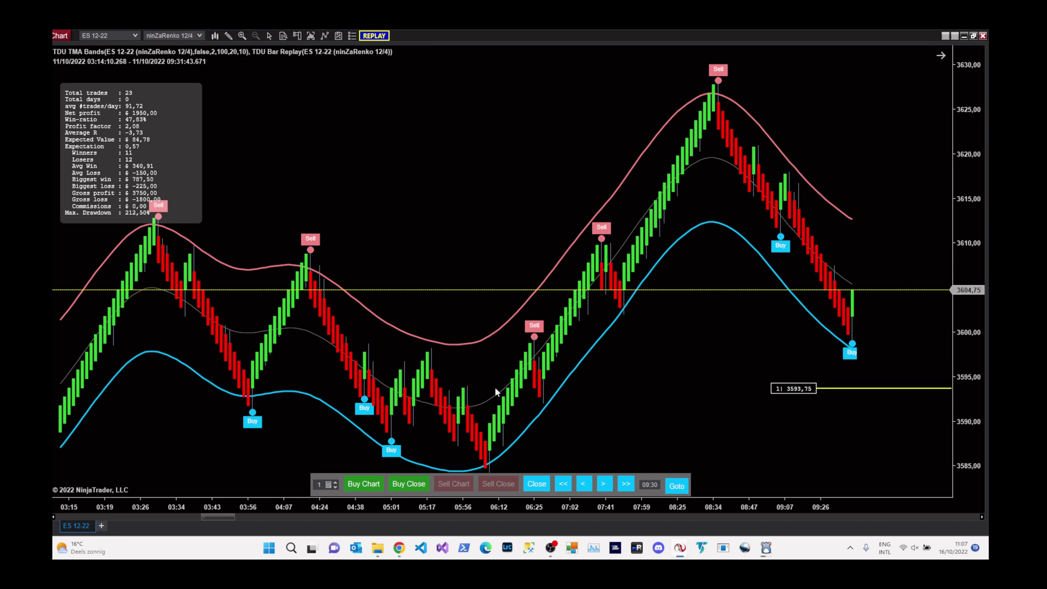
click(537, 483)
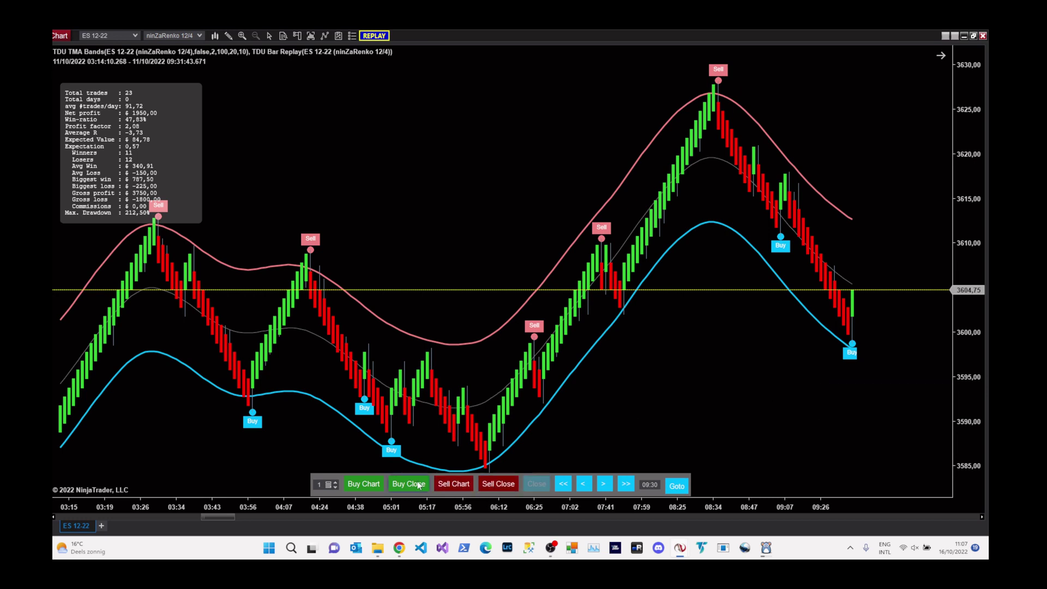
click(604, 484)
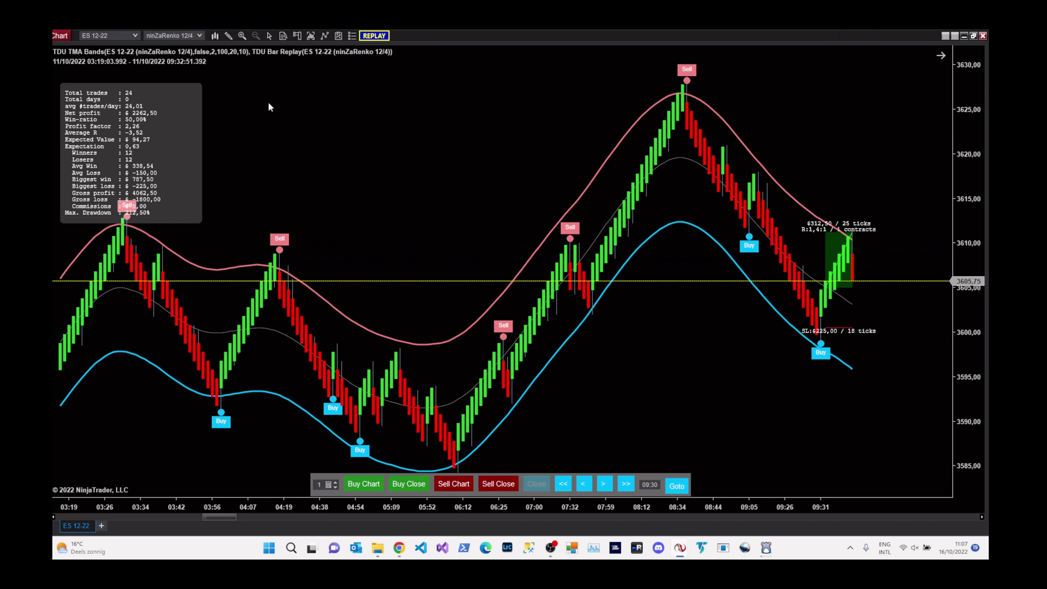
Step: Open the TDU Bar Replay indicator's properties and examine its display parameters and order panel docking options
click(325, 36)
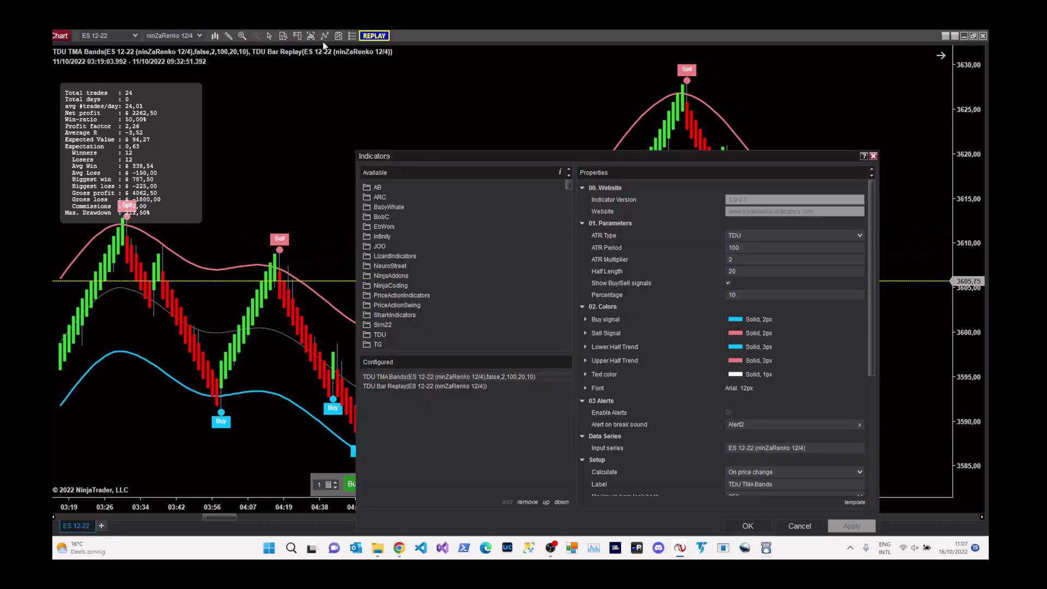
drag(558, 157, 286, 81)
click(146, 311)
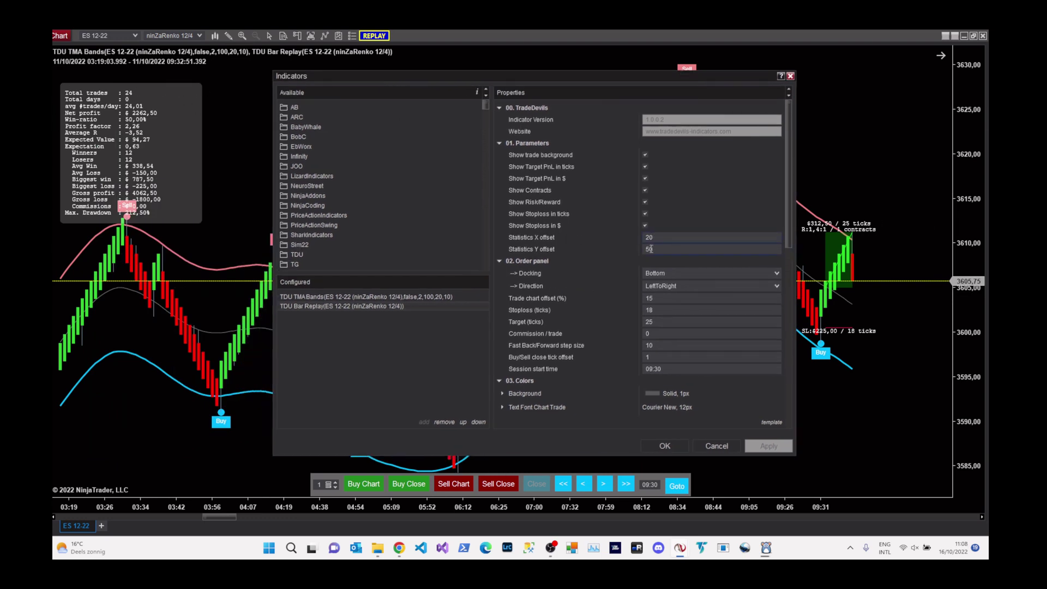
drag(644, 89, 500, 62)
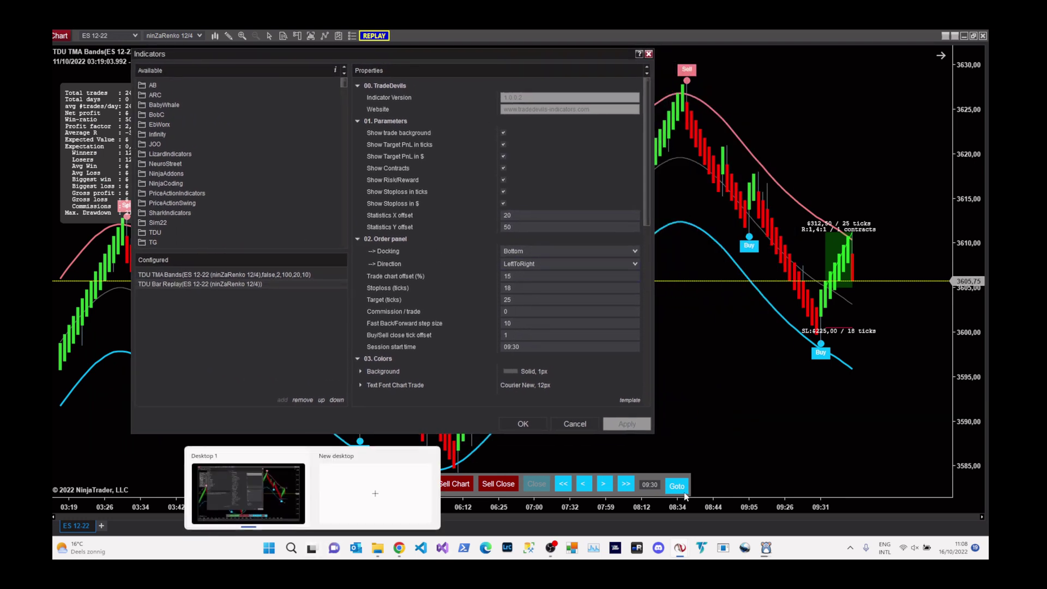
click(514, 252)
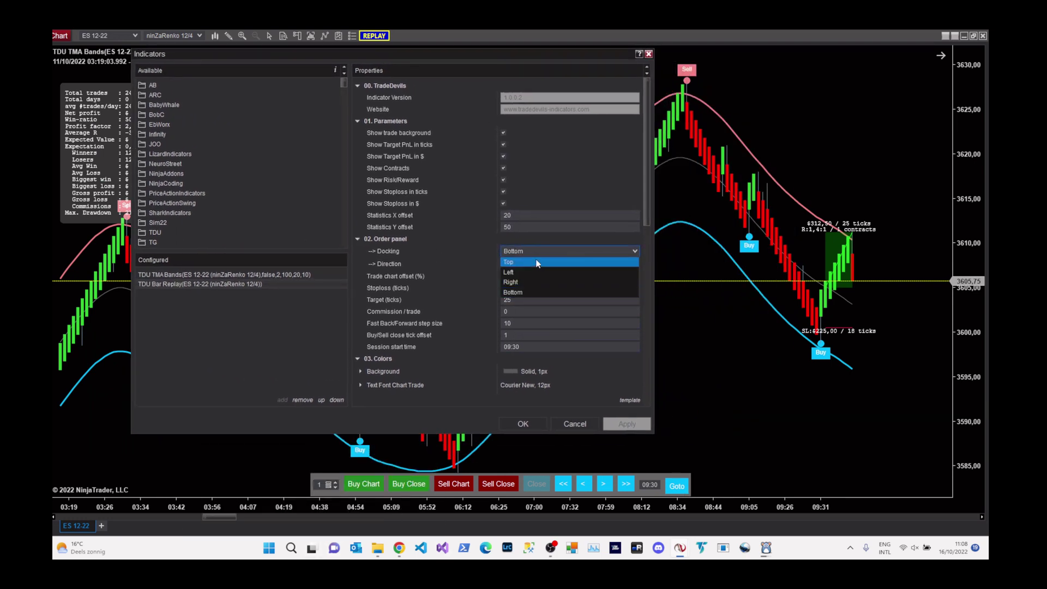
click(483, 275)
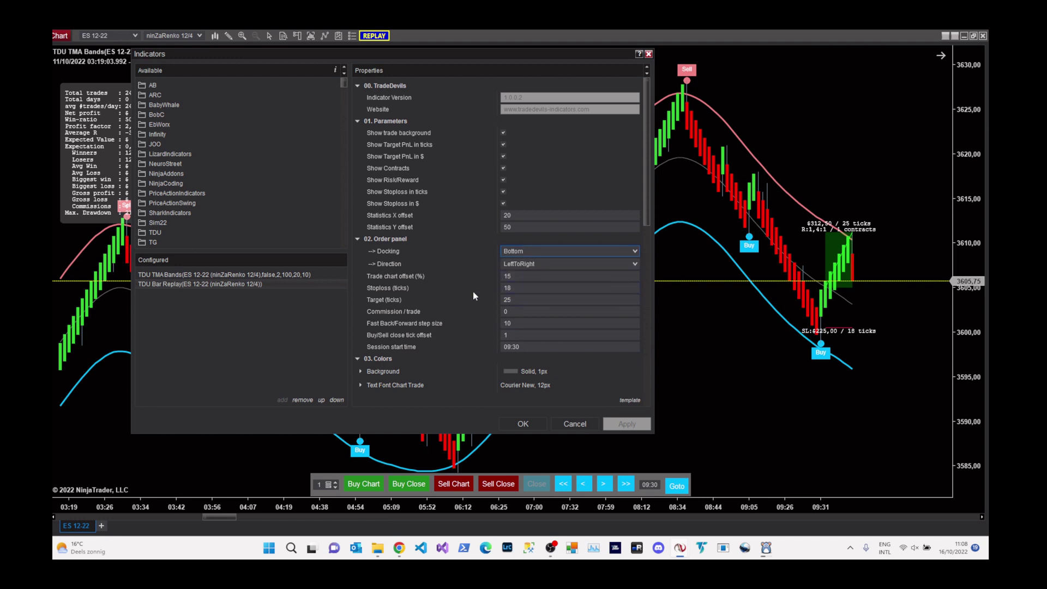
Step: Examine the order panel's stoploss, commission, step size, tick offset, session start and chart offset settings, and close the properties without changes
click(521, 288)
click(504, 315)
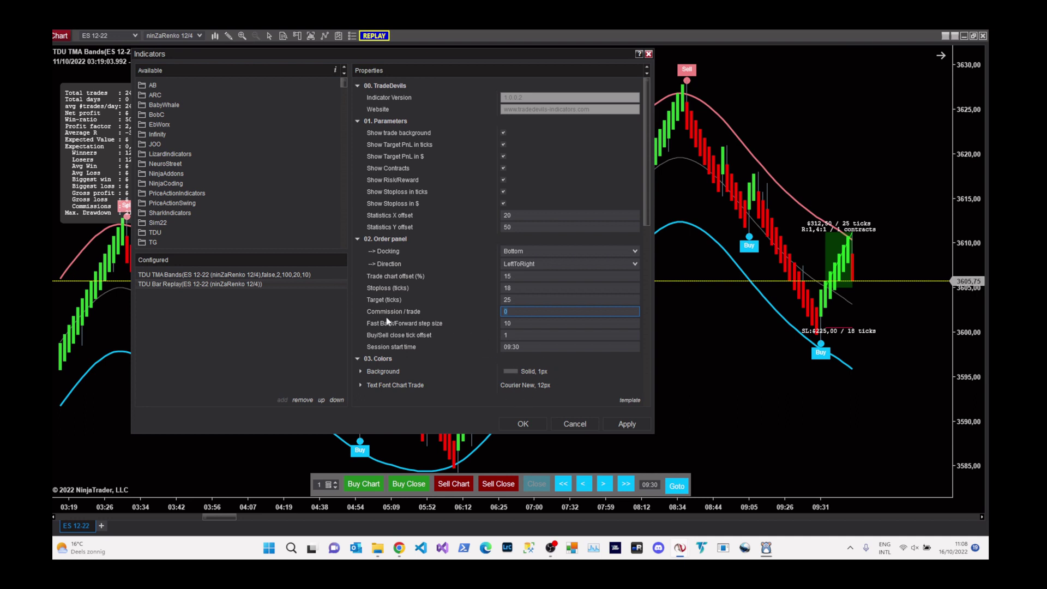
click(524, 324)
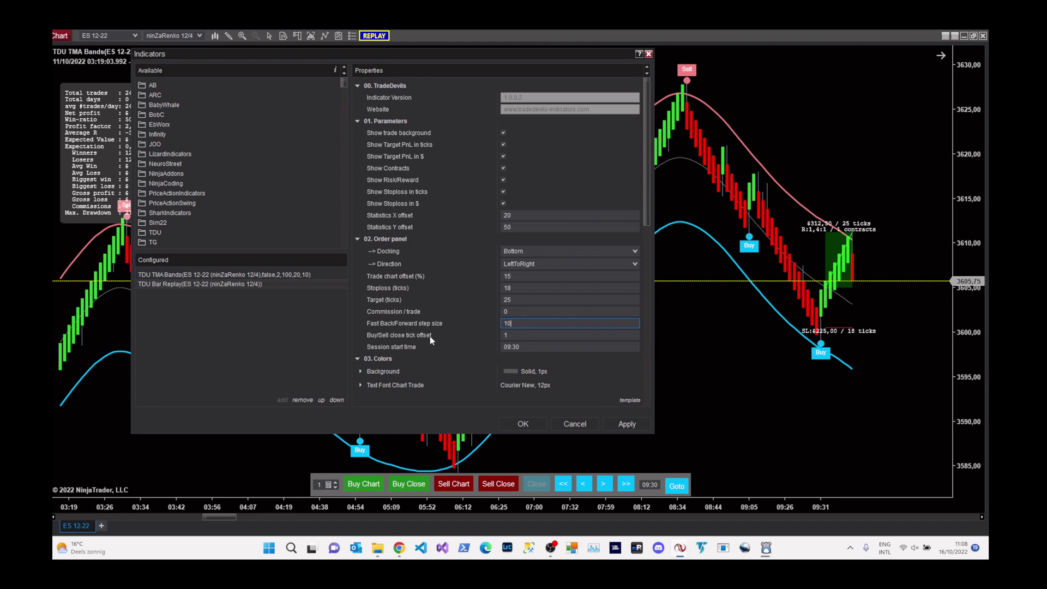
click(524, 336)
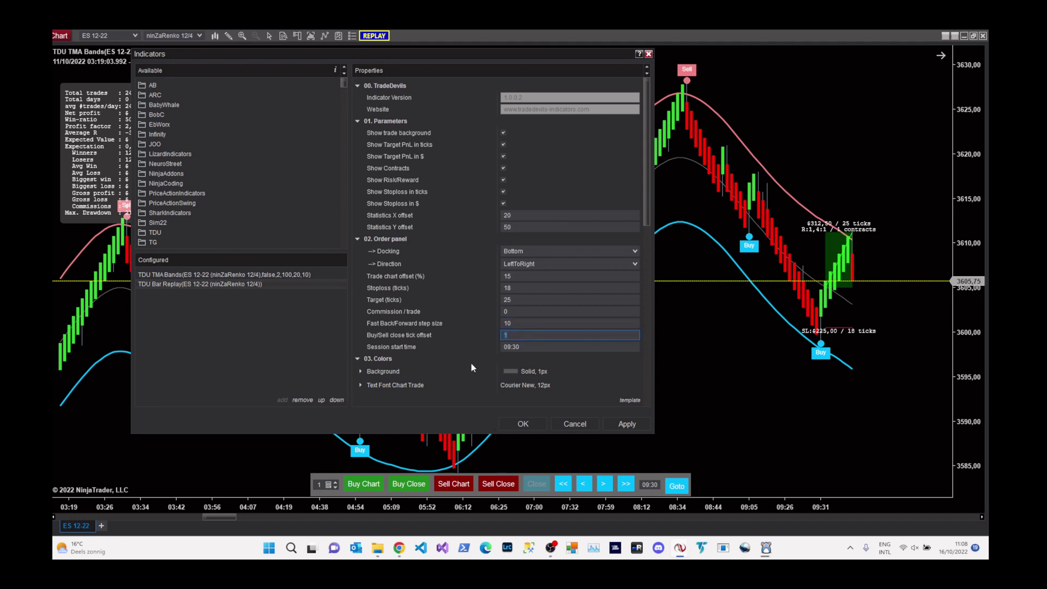
click(538, 348)
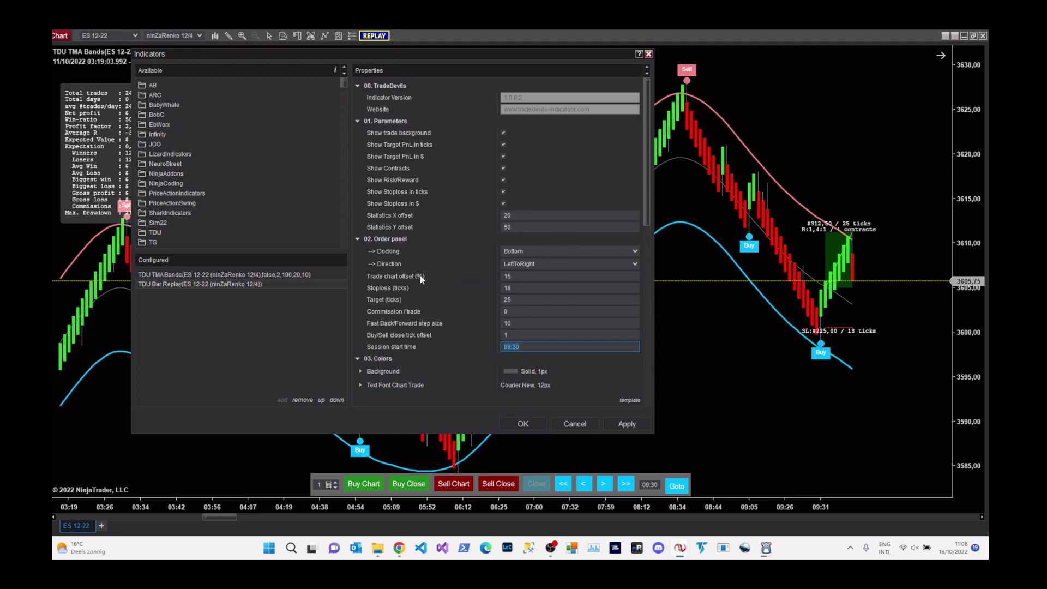
click(537, 276)
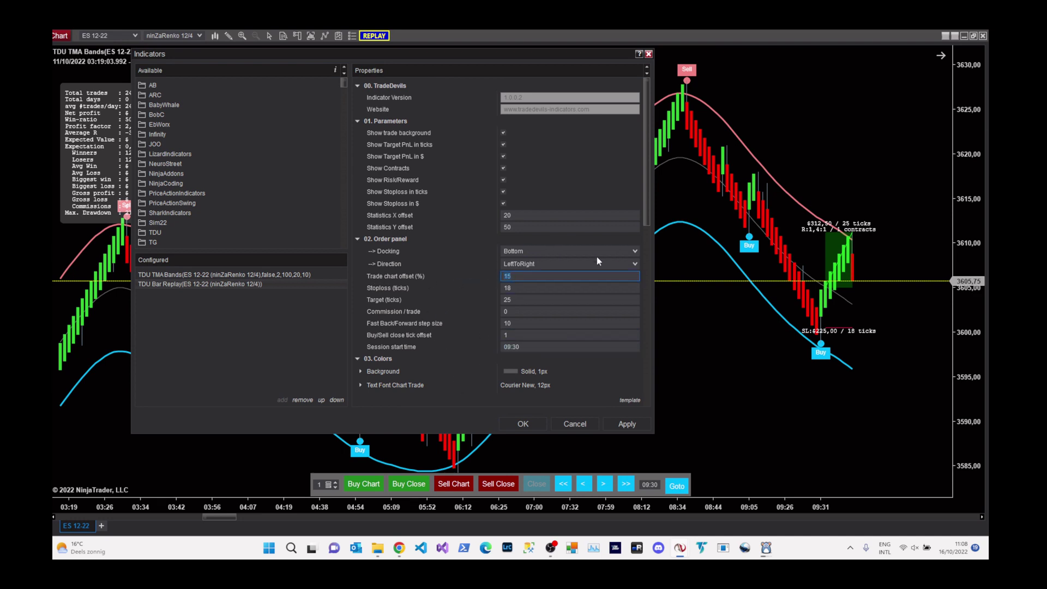
click(574, 427)
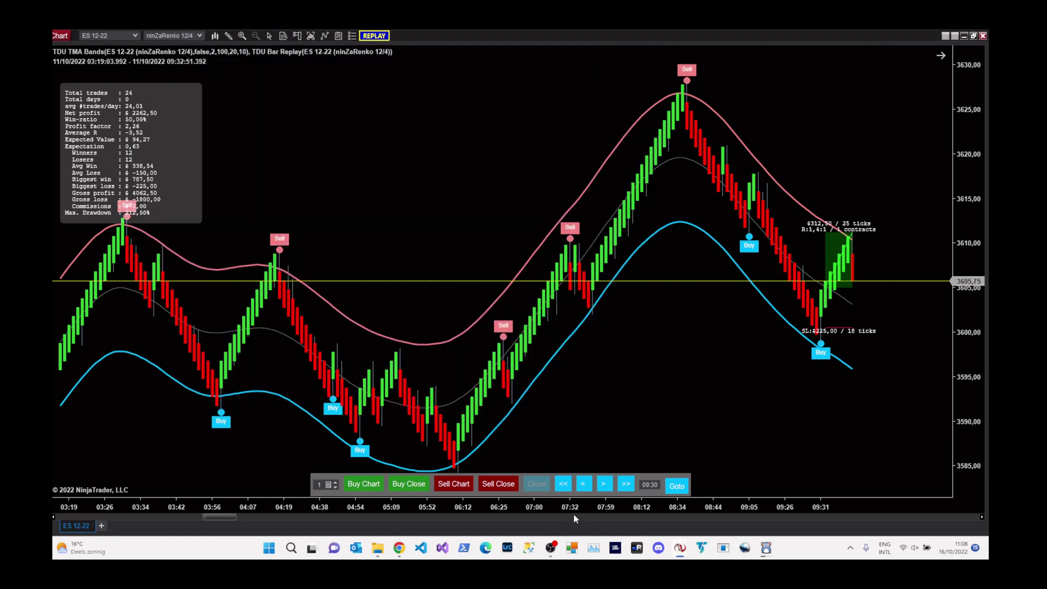
click(455, 485)
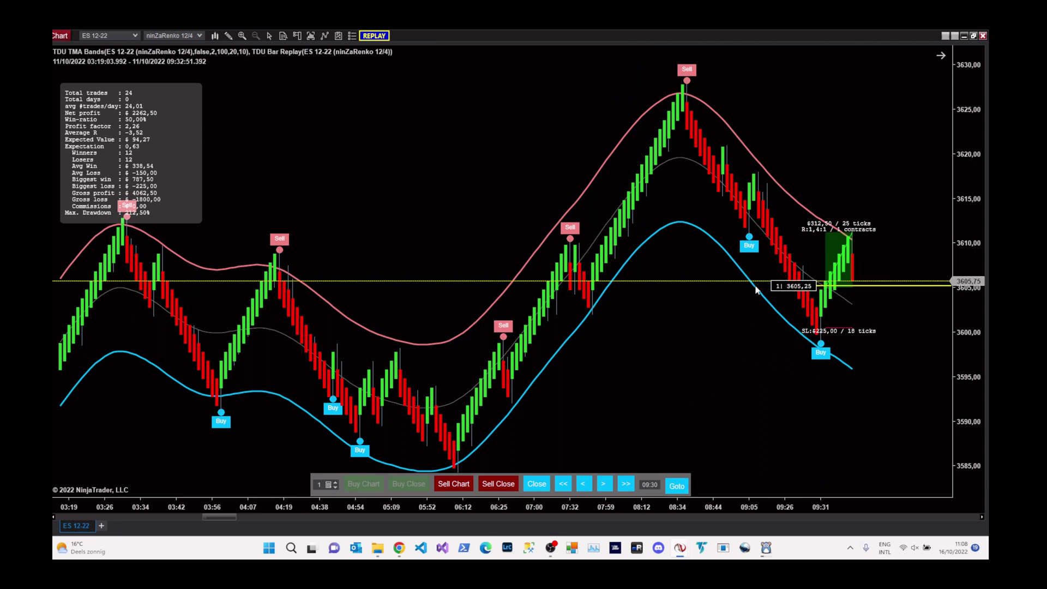
right_click(750, 304)
click(533, 491)
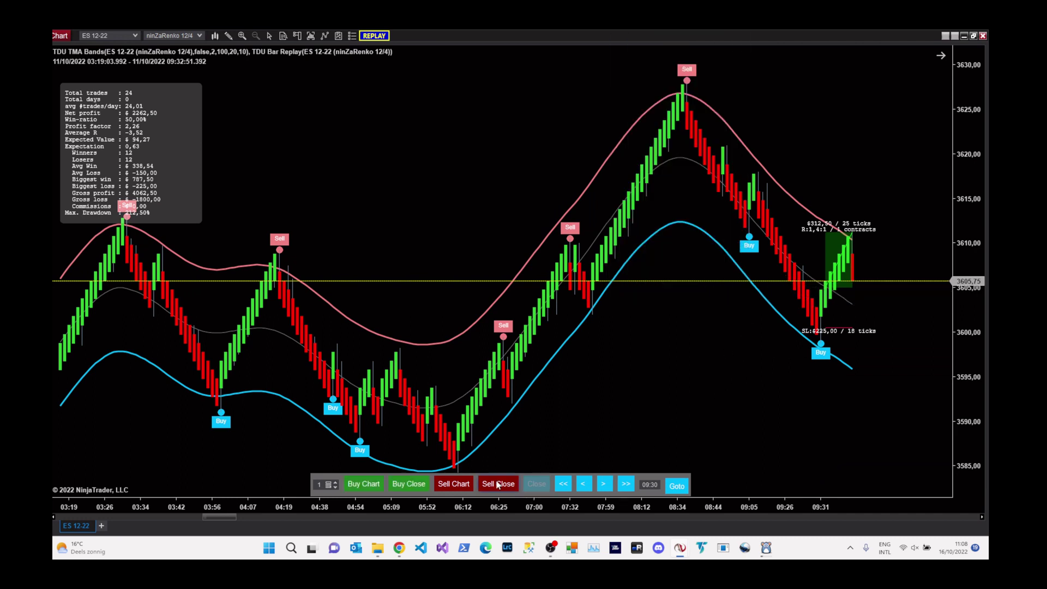
Step: Place a Sell Close order on the 09:32 bar and advance the replay bar by bar to 09:35
click(604, 485)
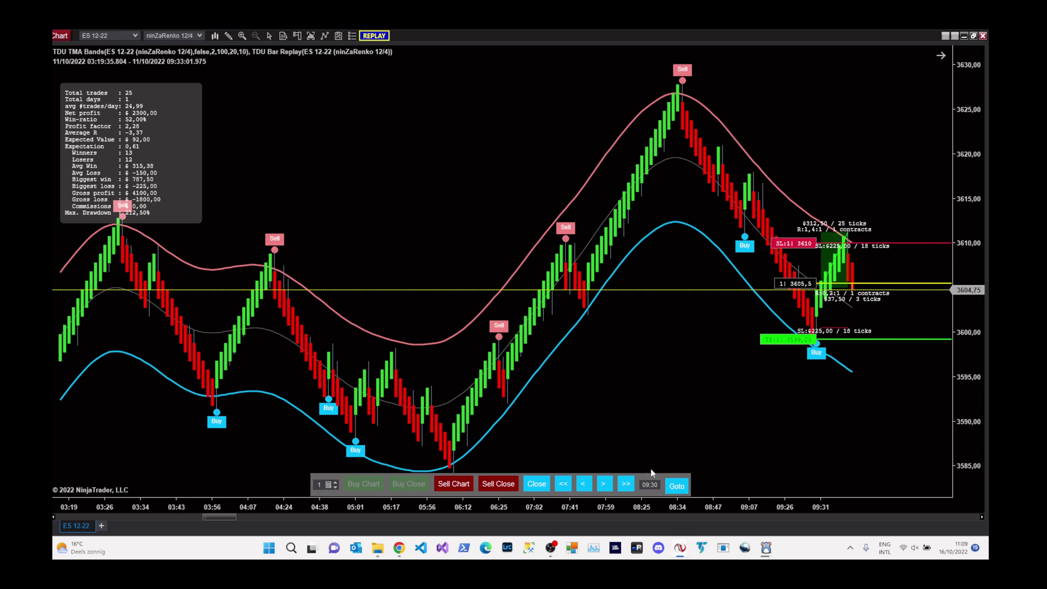
click(599, 488)
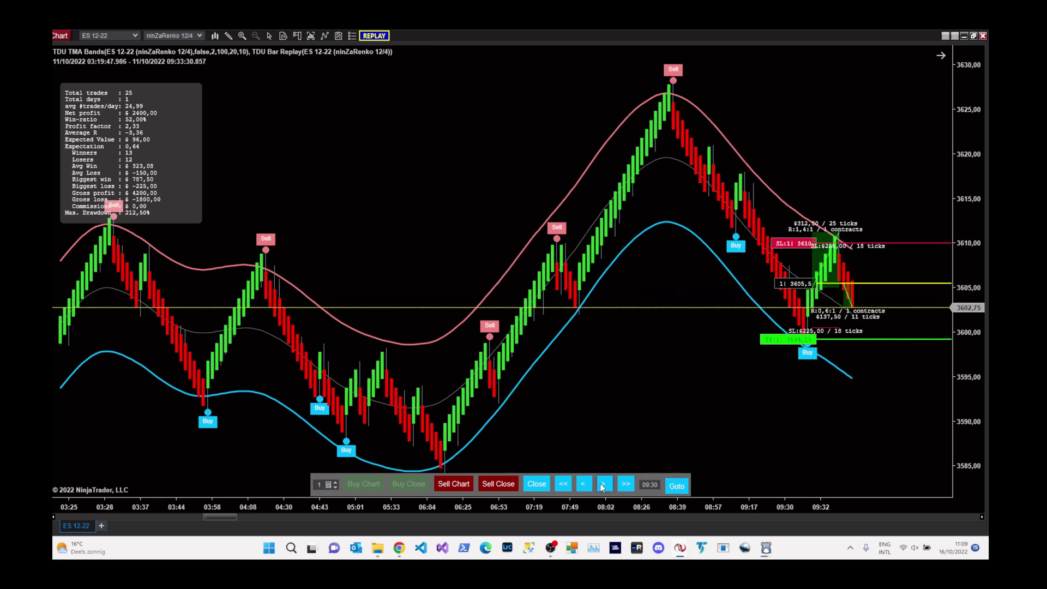
click(603, 487)
click(603, 487)
click(603, 487)
click(602, 487)
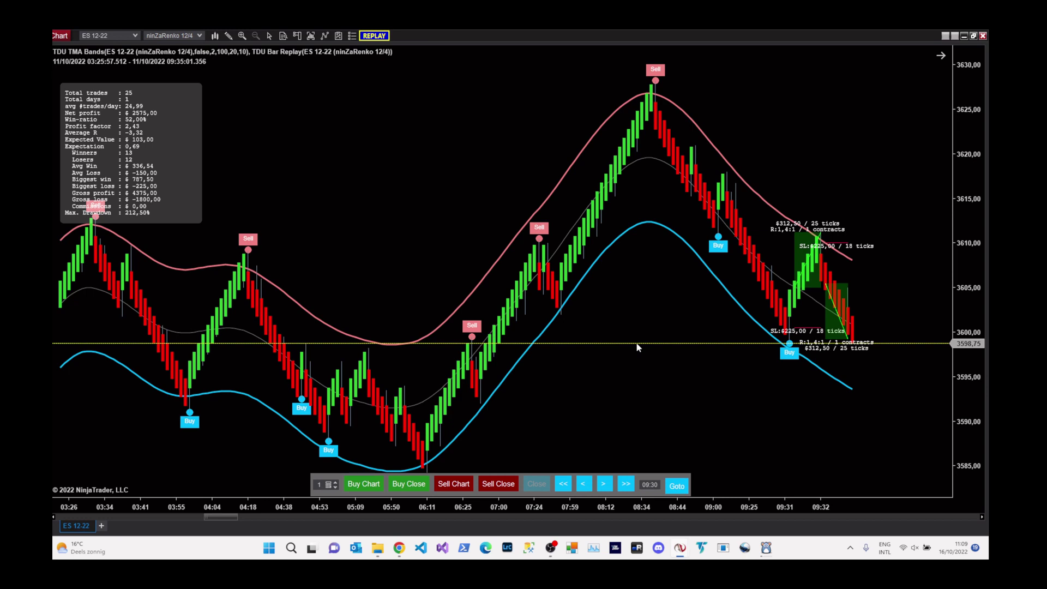
Step: Check the replay indicator's display and order options, and advance the replay a few more bars within 09:35
click(374, 35)
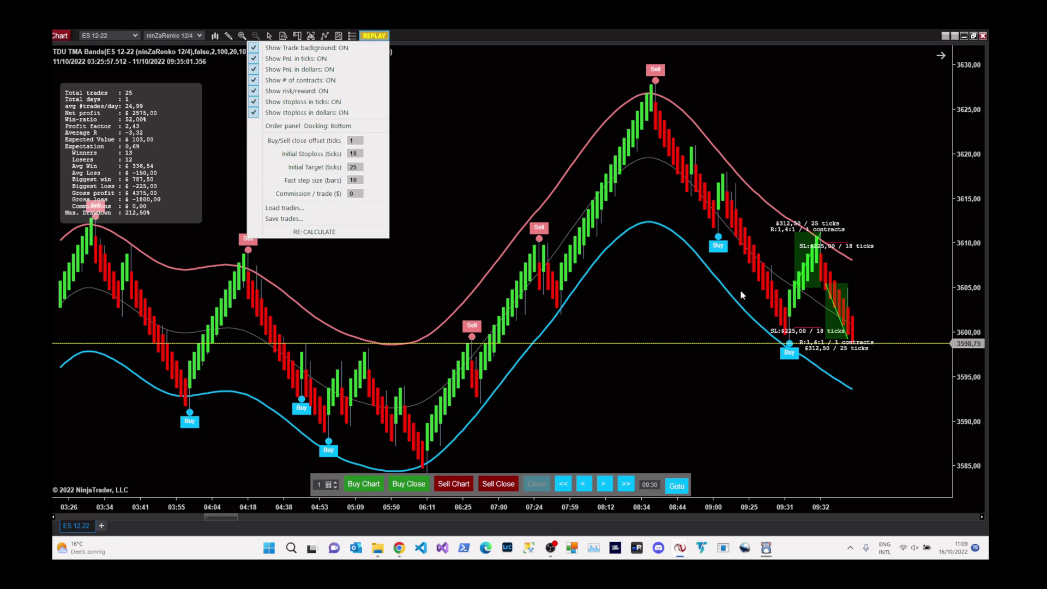
click(435, 330)
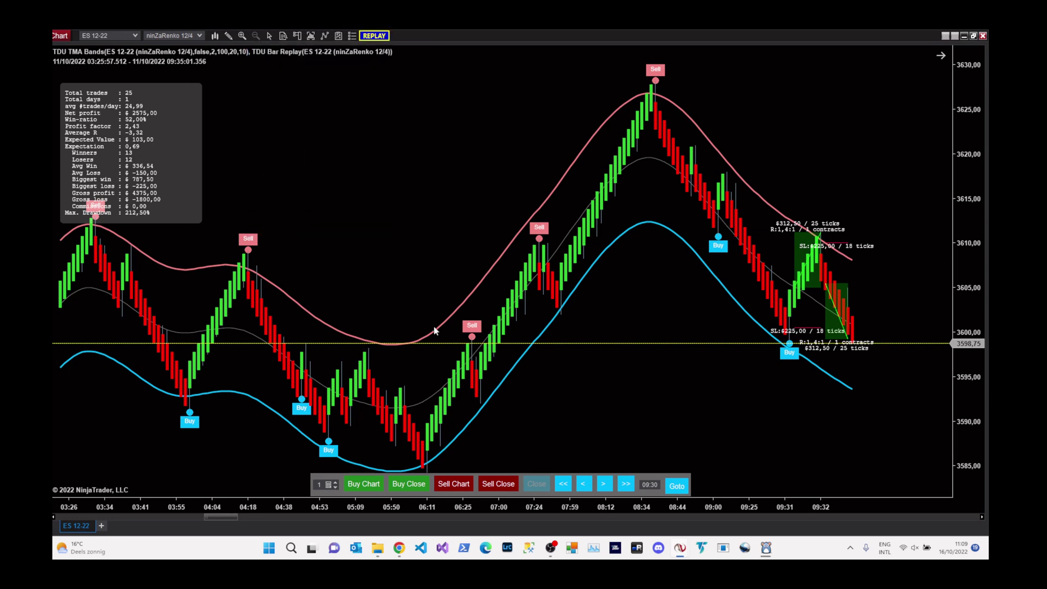
click(603, 484)
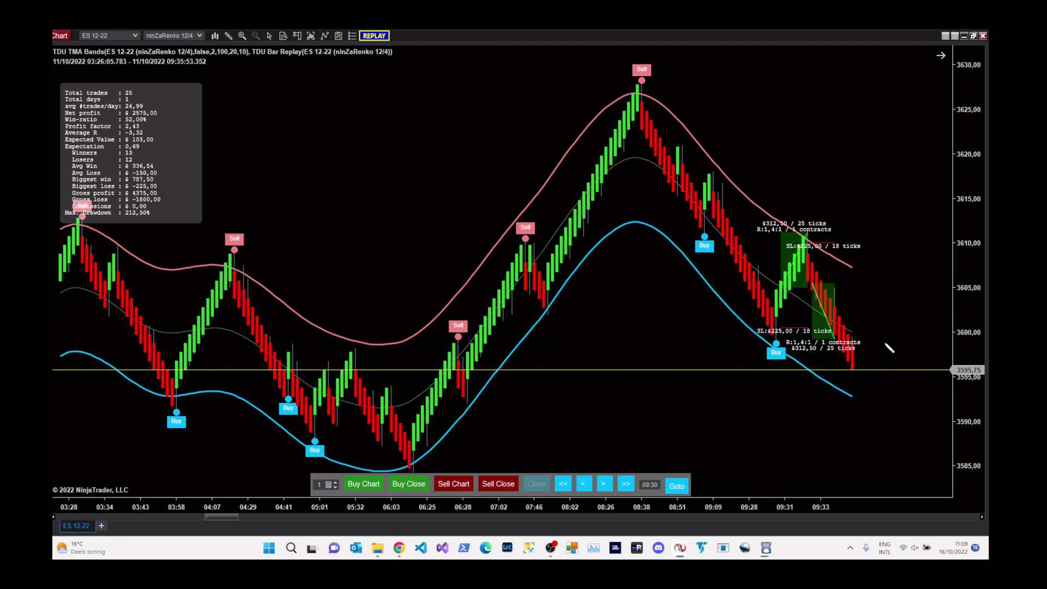
drag(866, 334, 933, 332)
Step: Add the MACD indicator to the ES 12-22 chart in a new panel with periods 12, 26 and 9
click(325, 36)
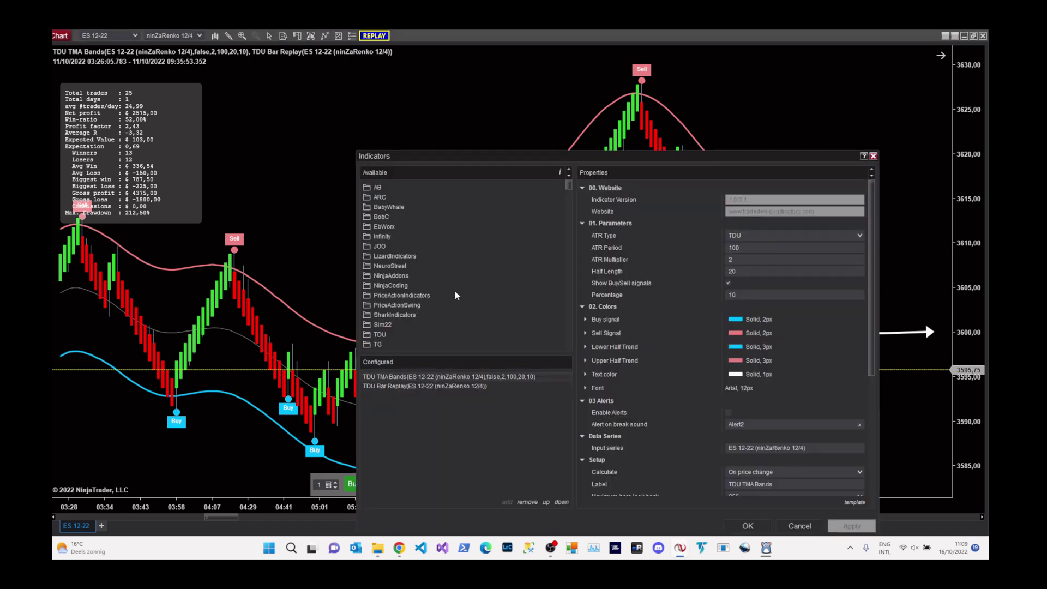
scroll(456, 296, down, 15)
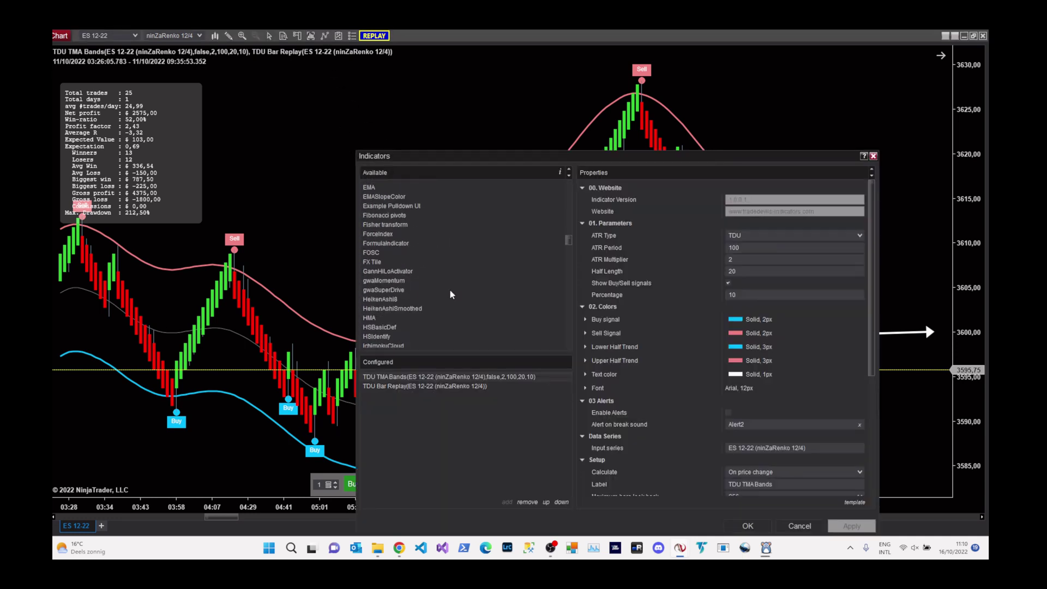
scroll(451, 294, down, 10)
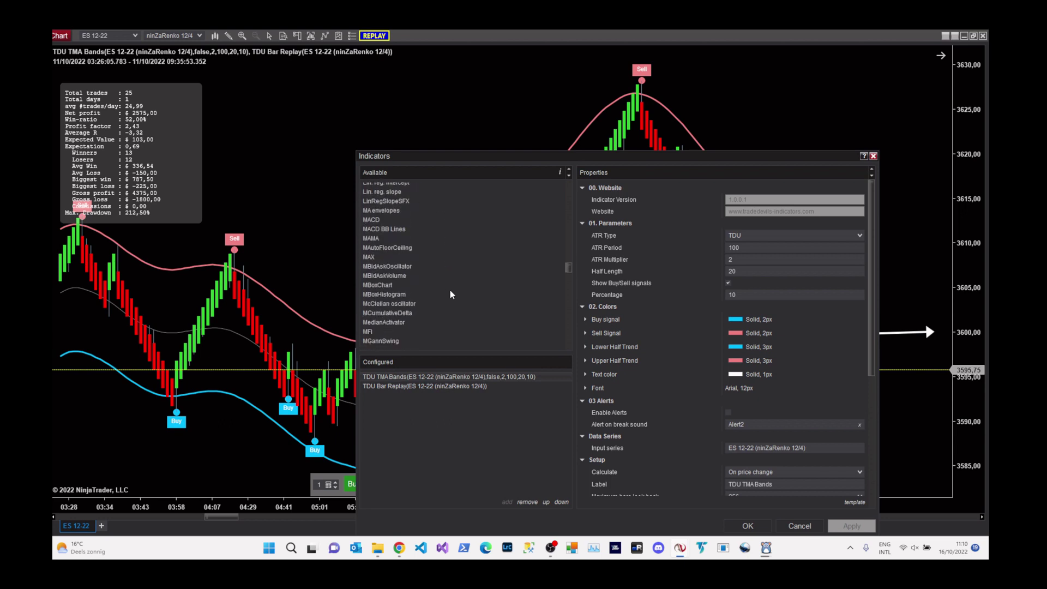
scroll(436, 290, down, 1)
double_click(373, 197)
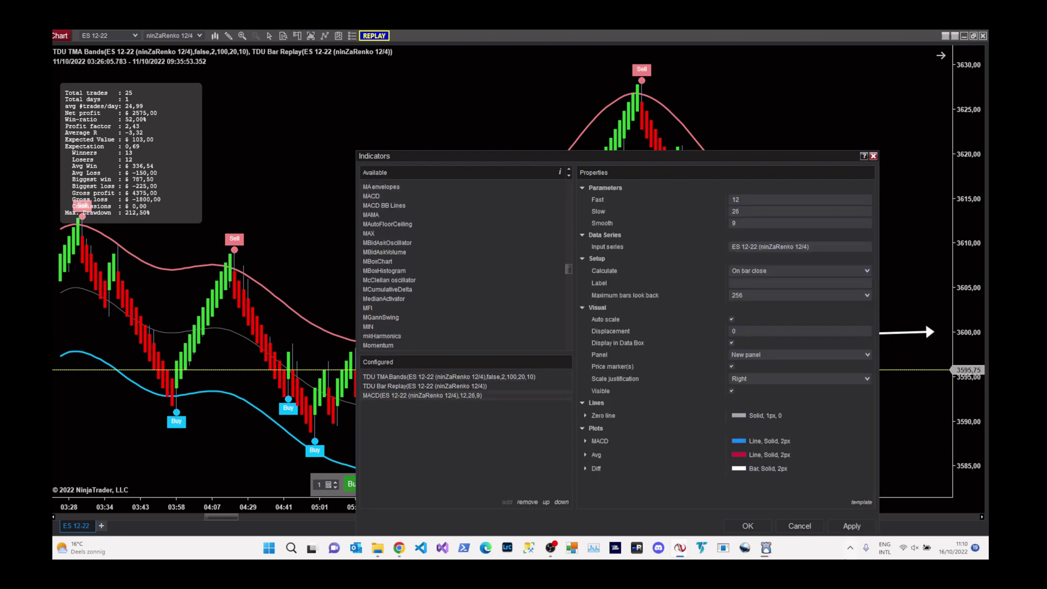
click(750, 528)
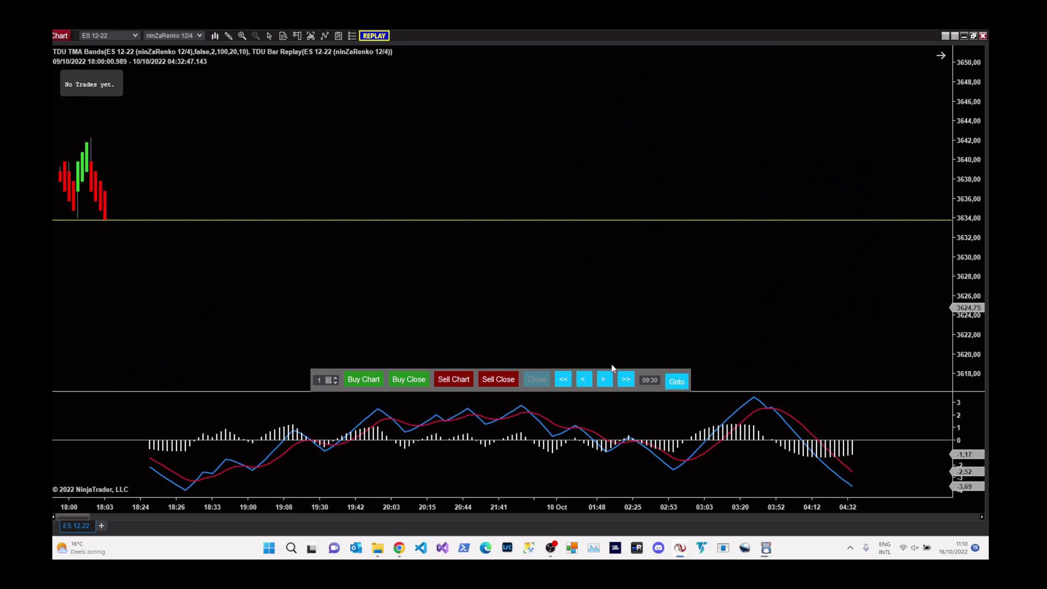
Step: Jump the bar replay to 09:30 and enlarge the MACD panel beneath the price chart
click(677, 382)
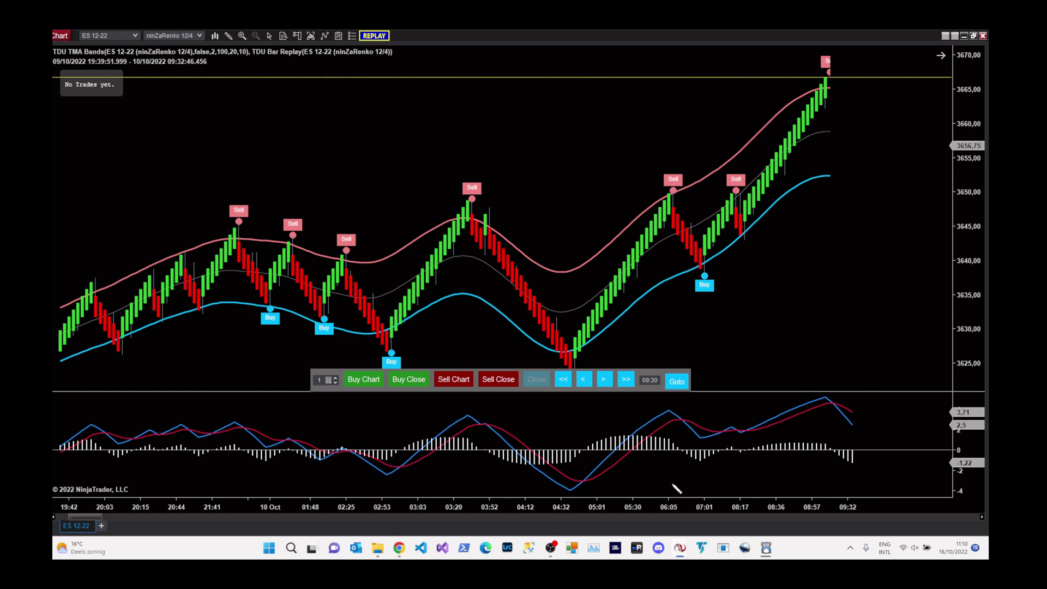
drag(748, 391, 775, 345)
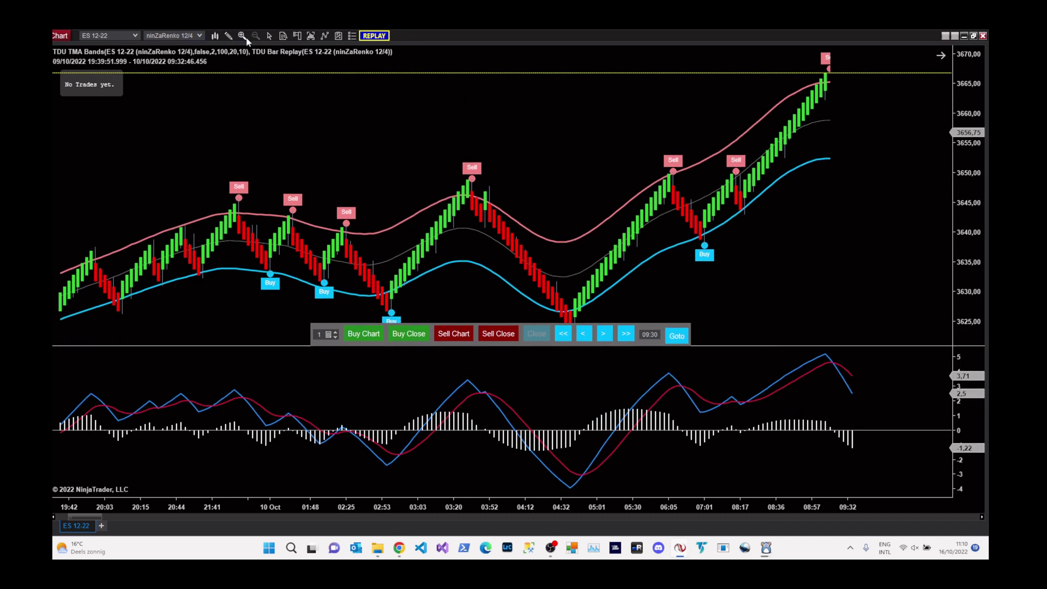
Step: Draw a rectangle over the MACD panel from about 06:20 to 09:40 and open its properties
click(230, 36)
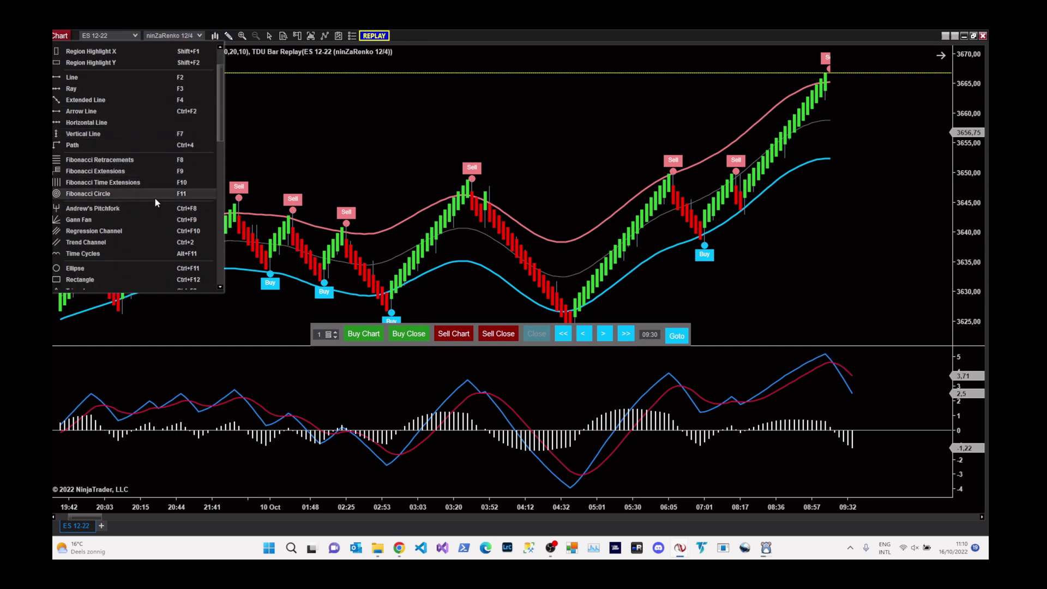
scroll(141, 147, down, 3)
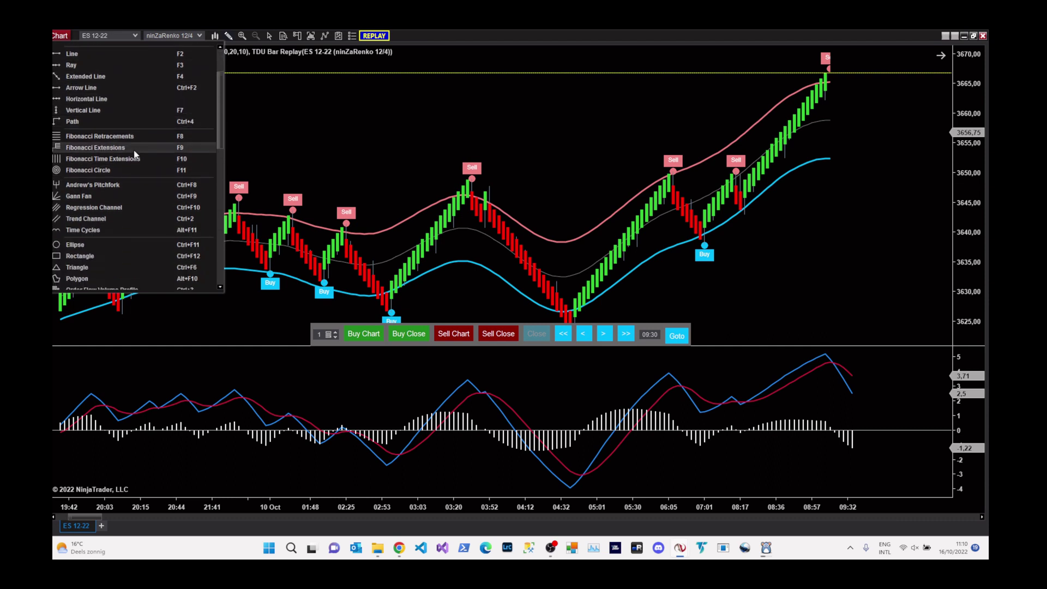
click(133, 209)
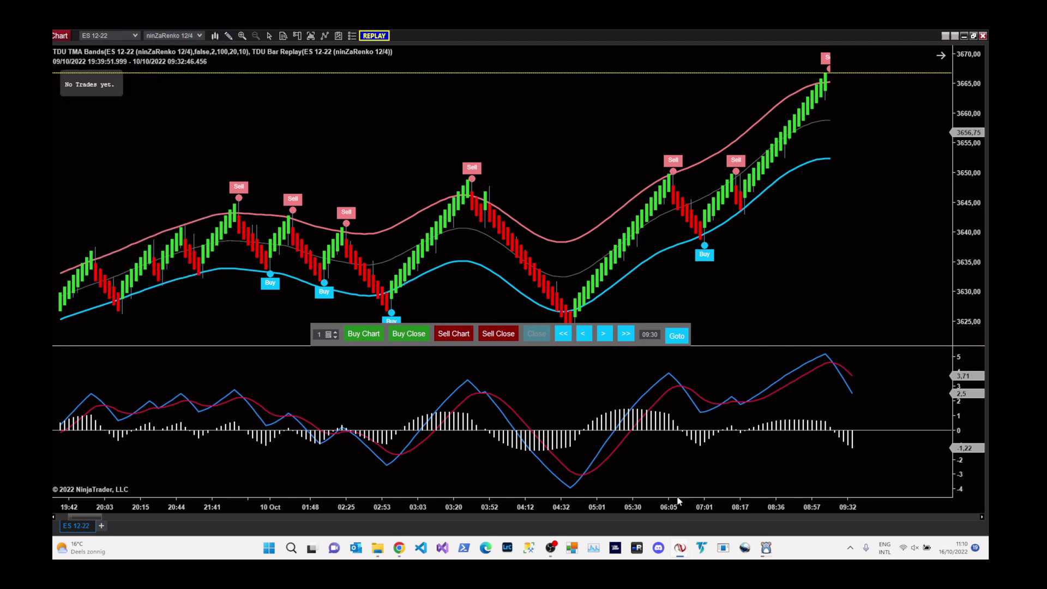
mouse_move(683, 477)
mouse_down()
mouse_move(818, 398)
mouse_move(942, 350)
mouse_up()
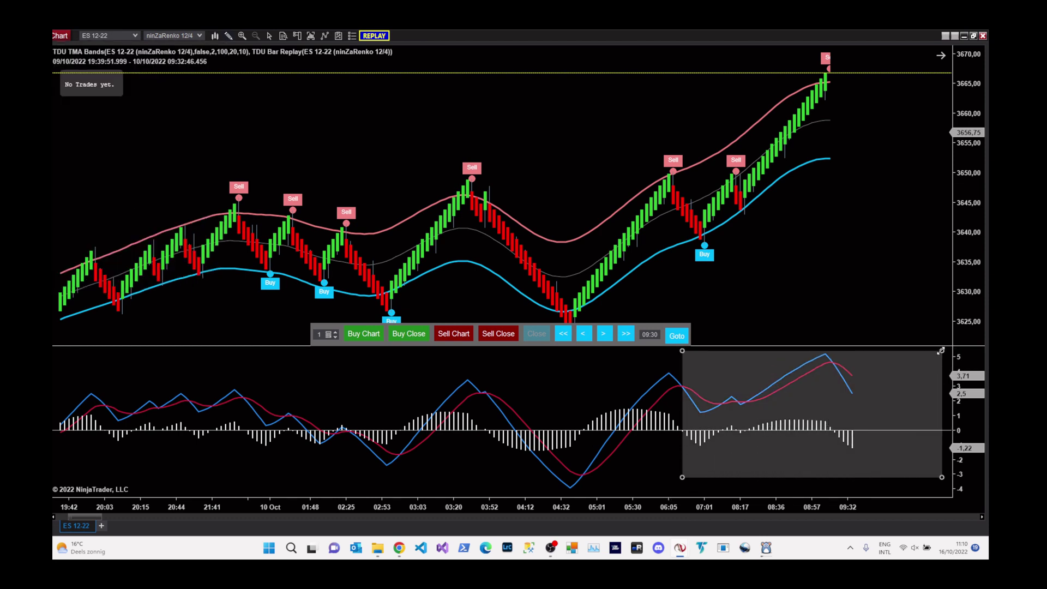
double_click(916, 350)
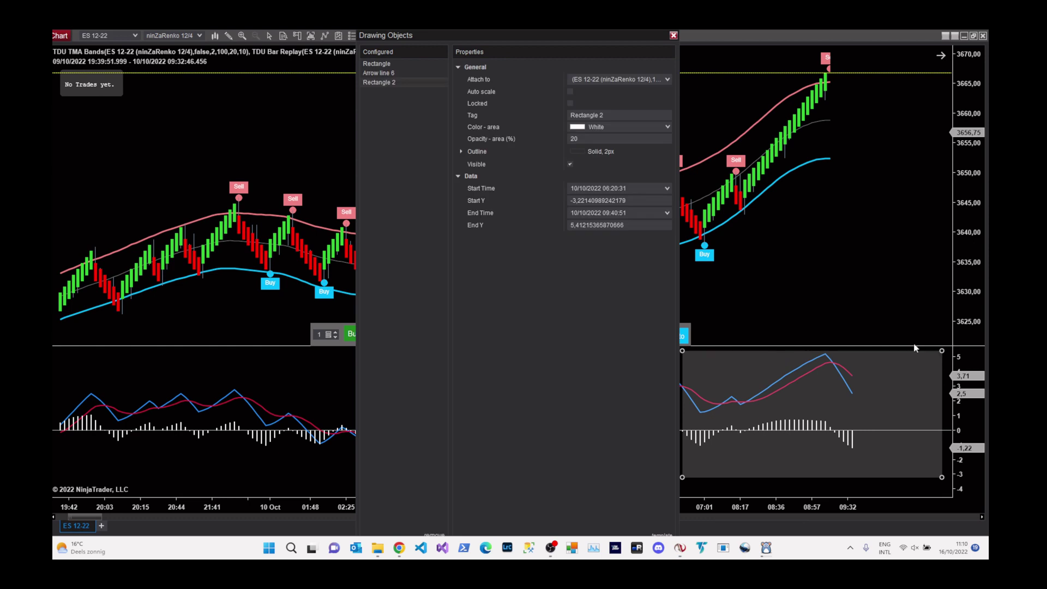
Step: Set the rectangle's area color to Black and its area opacity to 100%, and accept the changes
click(667, 129)
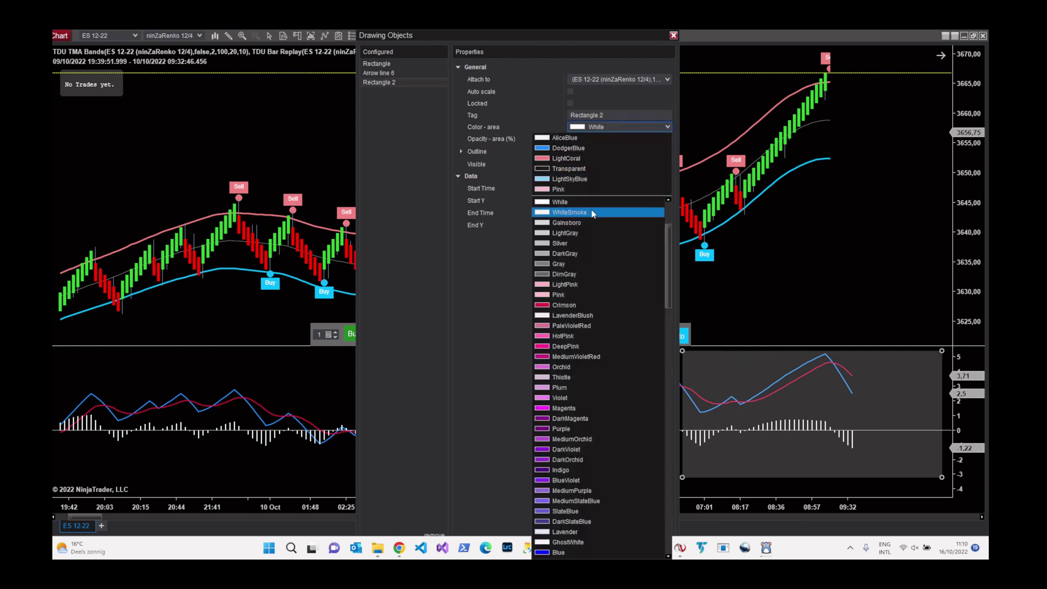
scroll(594, 213, up, 1)
click(567, 285)
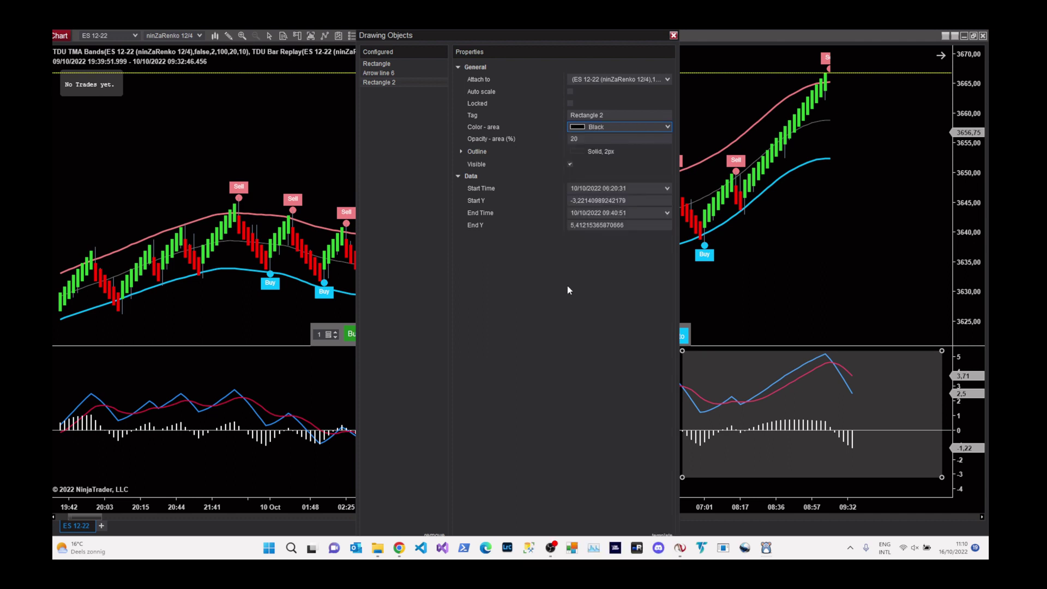
click(582, 138)
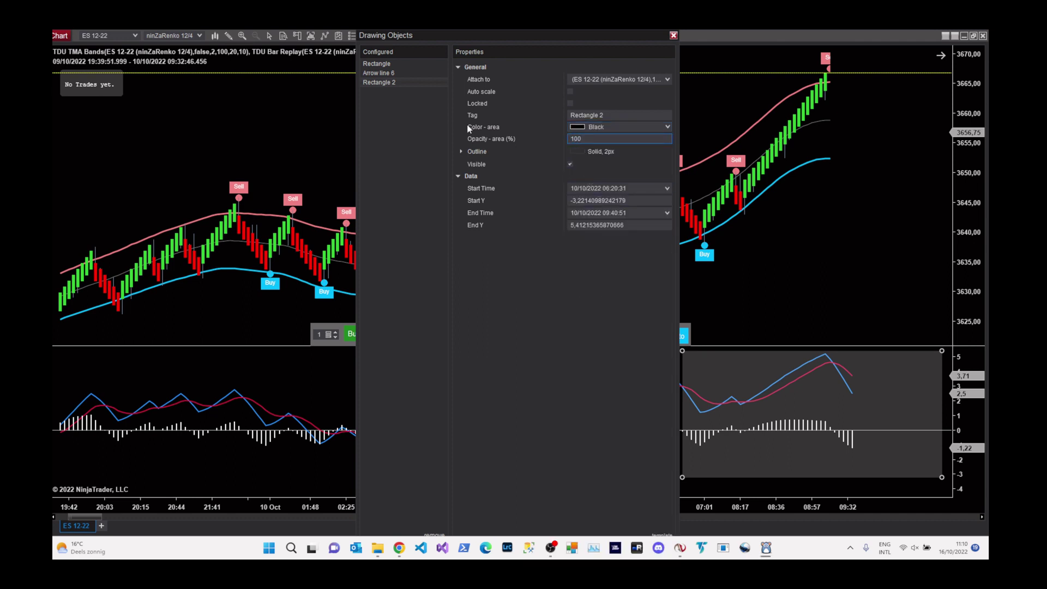
drag(438, 32, 431, 100)
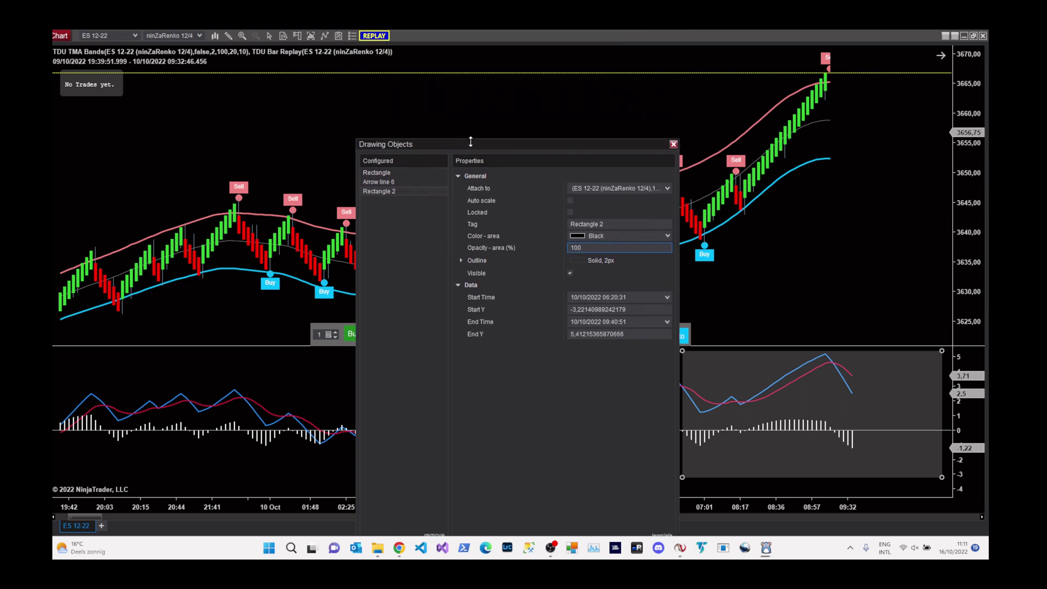
click(542, 517)
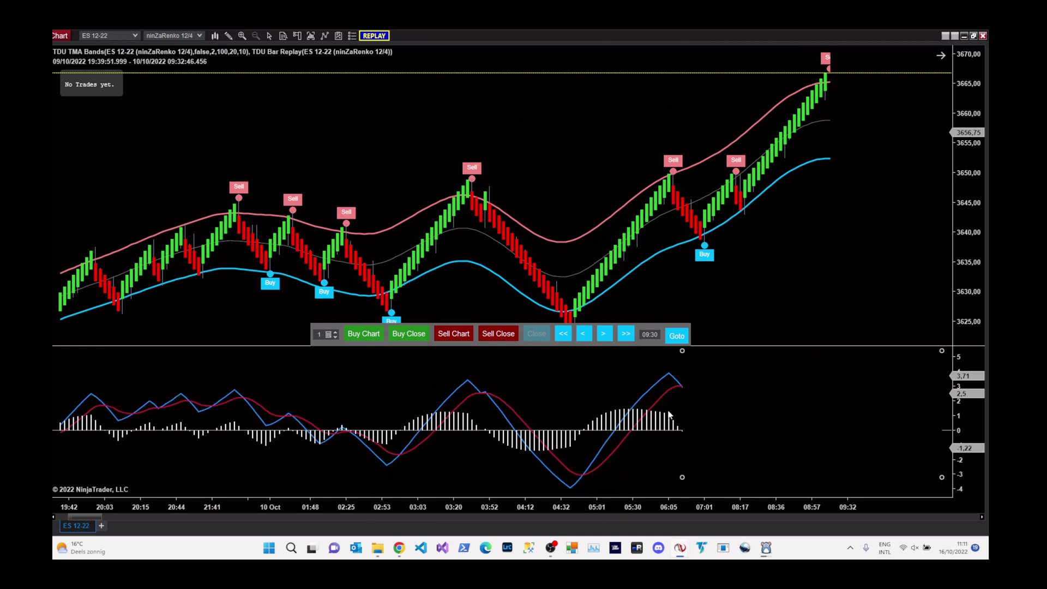
Step: Narrow the black rectangle so it starts at about 08:57, and advance the replay past the 09:32 bar
drag(682, 478, 816, 482)
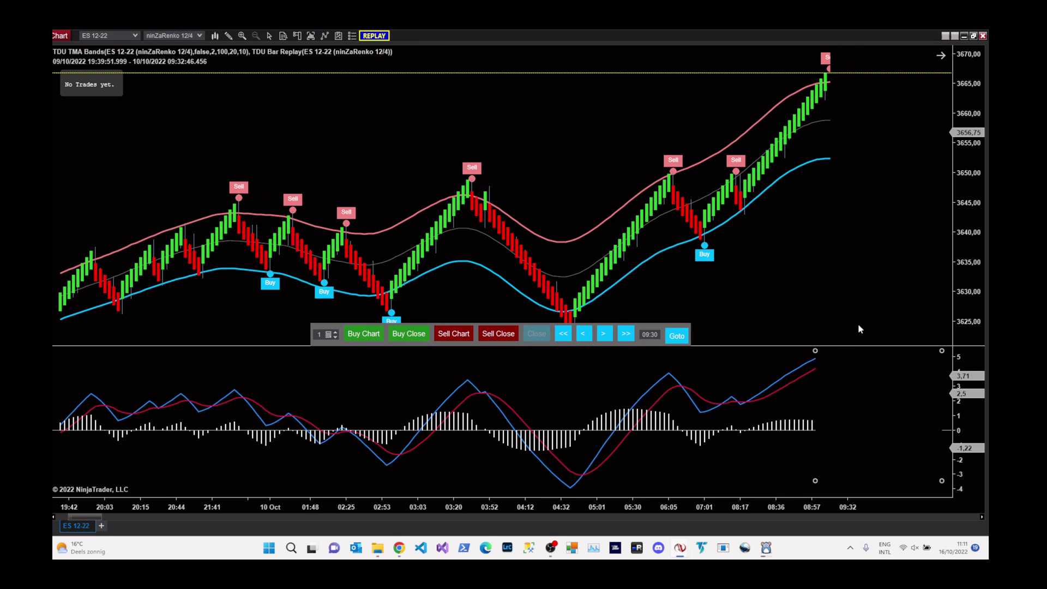
click(609, 335)
click(605, 335)
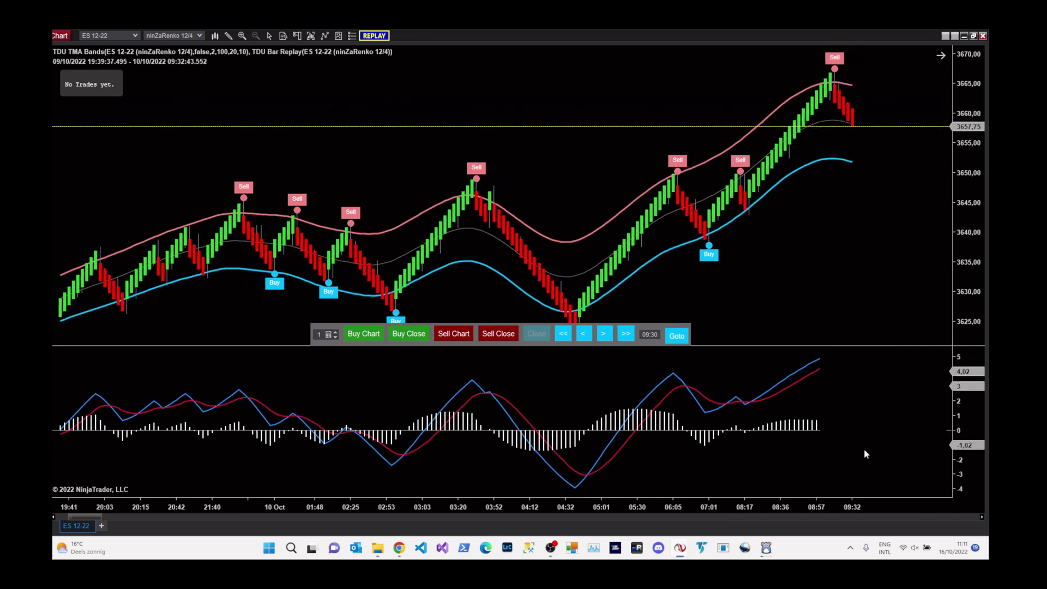
Step: Select the MACD plot on the chart and delete the indicator
click(824, 377)
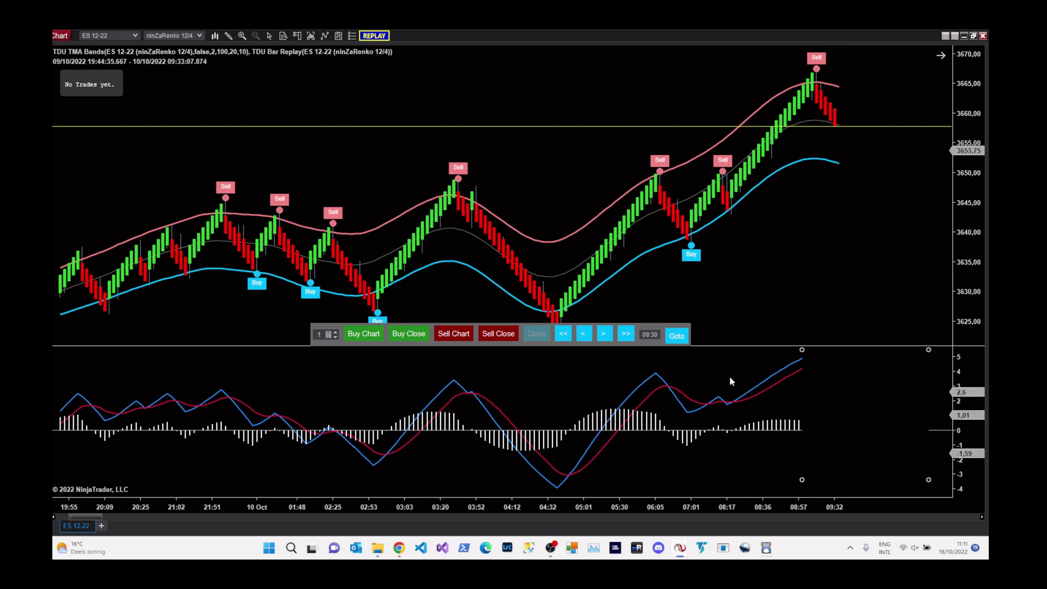
click(635, 429)
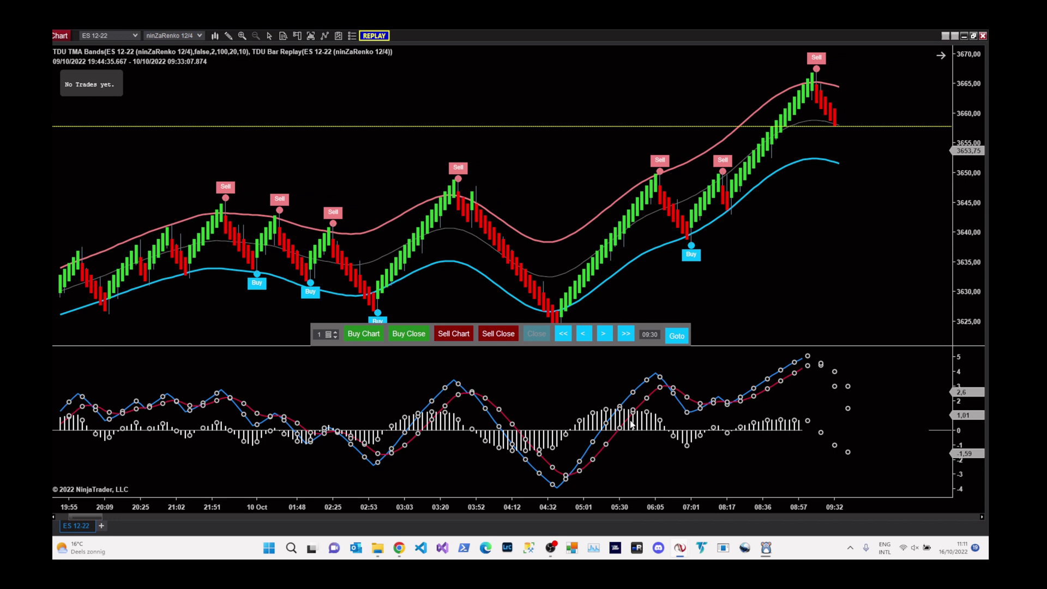
click(794, 410)
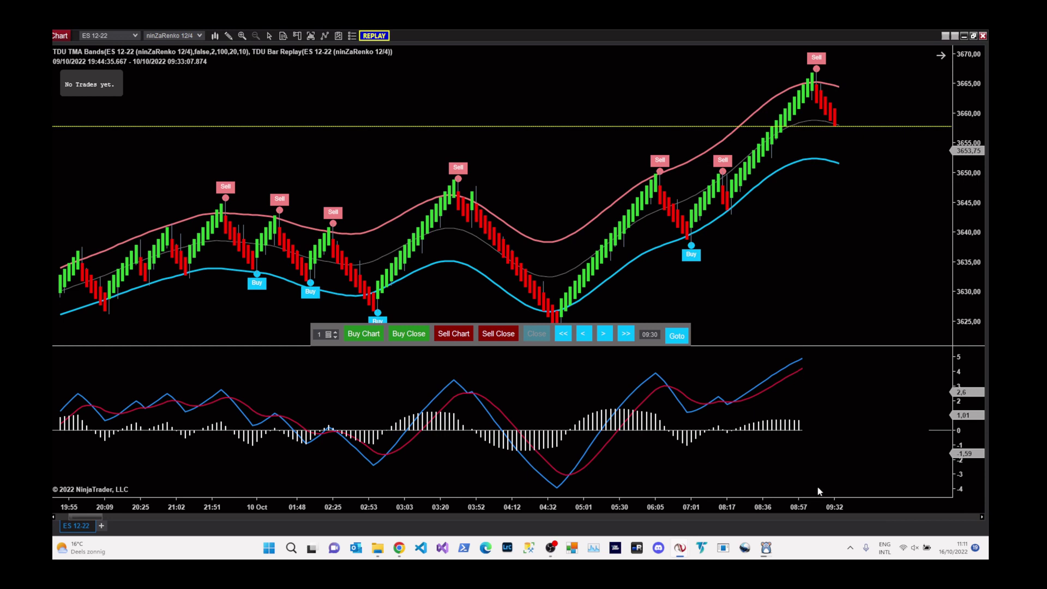
click(639, 426)
key(Delete)
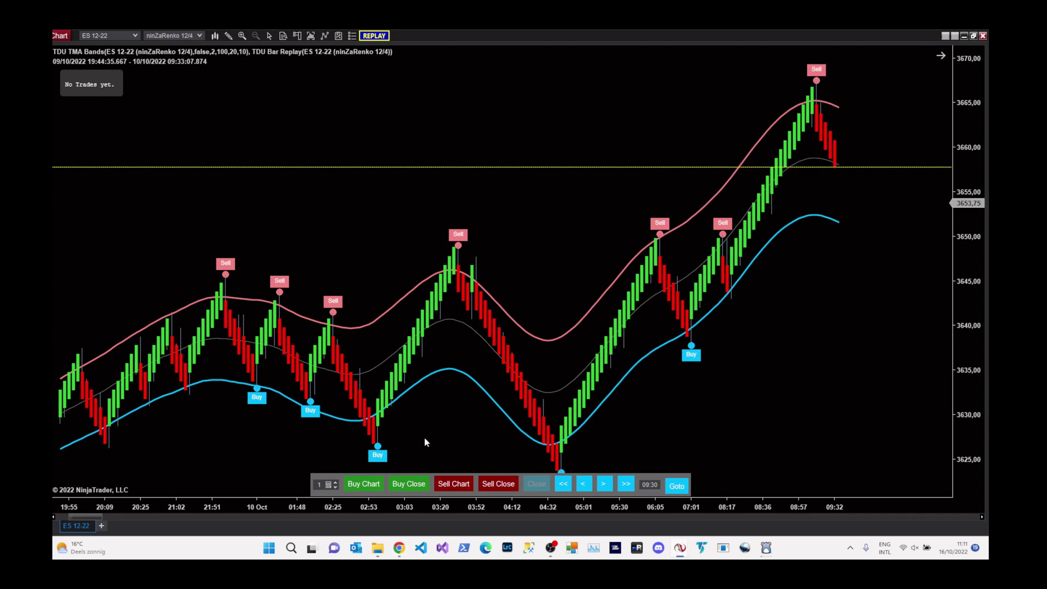
Step: Switch to Chrome, open the TradeDevils home page and go to its Indicators collection
click(399, 549)
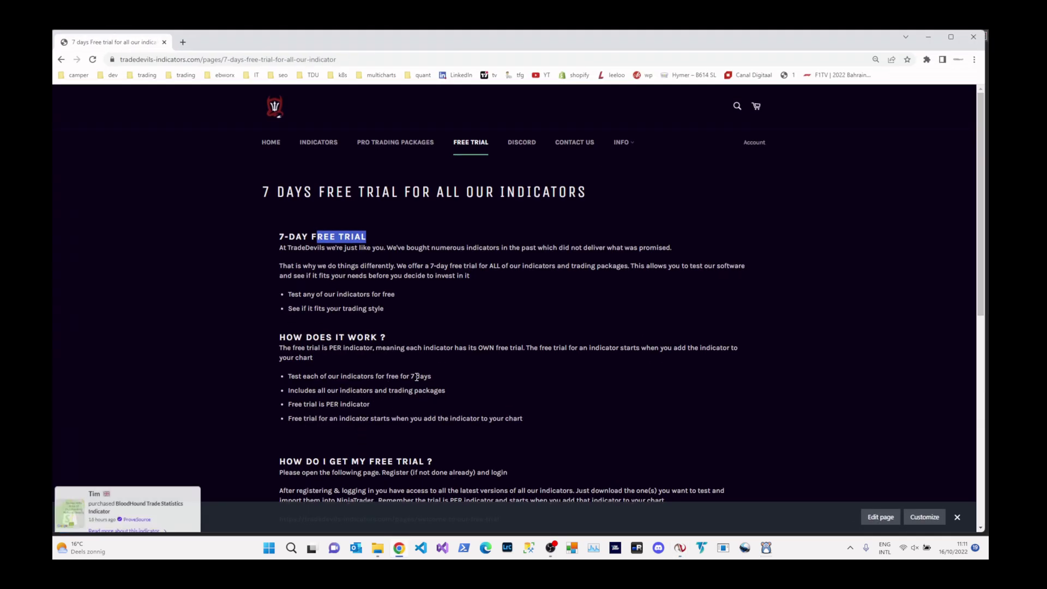
click(273, 143)
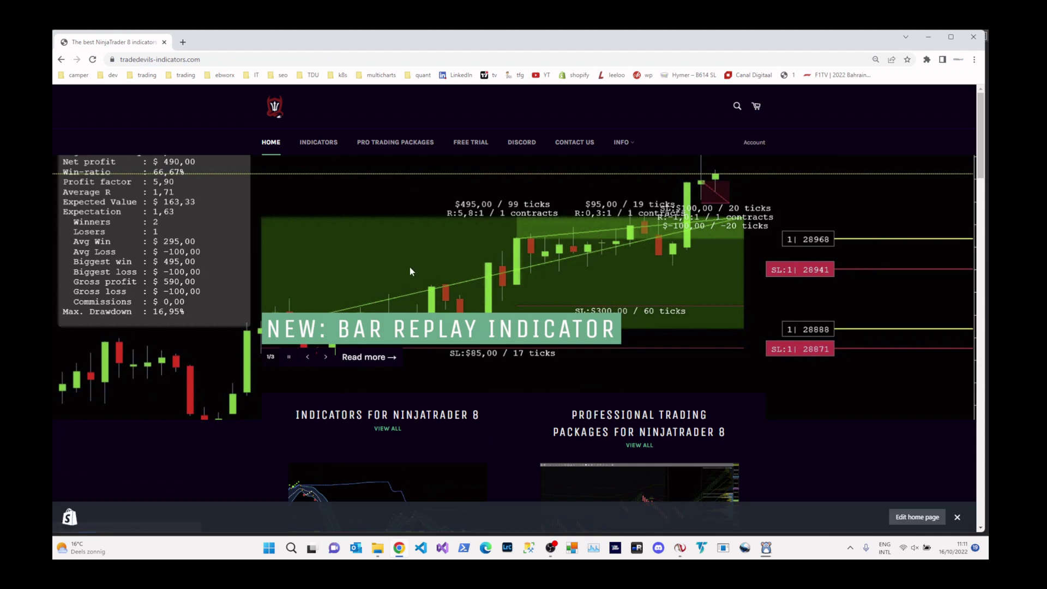
click(224, 60)
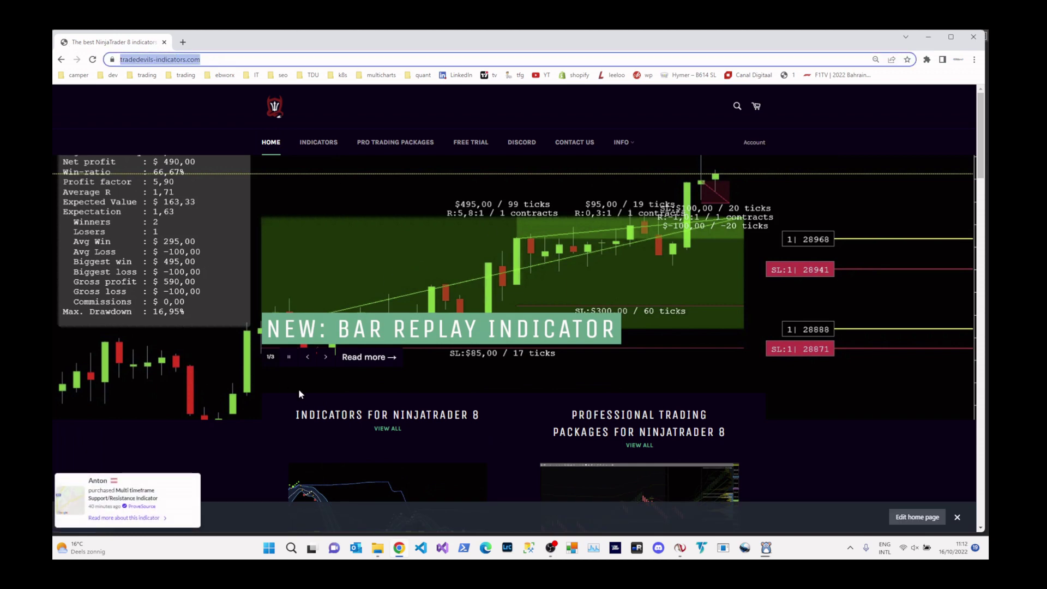
click(318, 143)
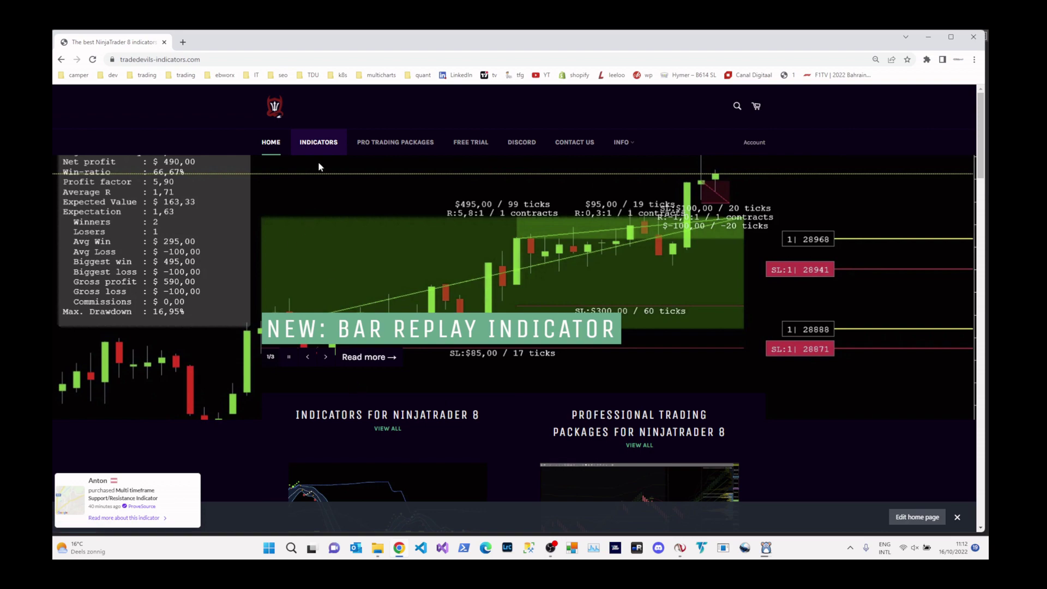
click(318, 143)
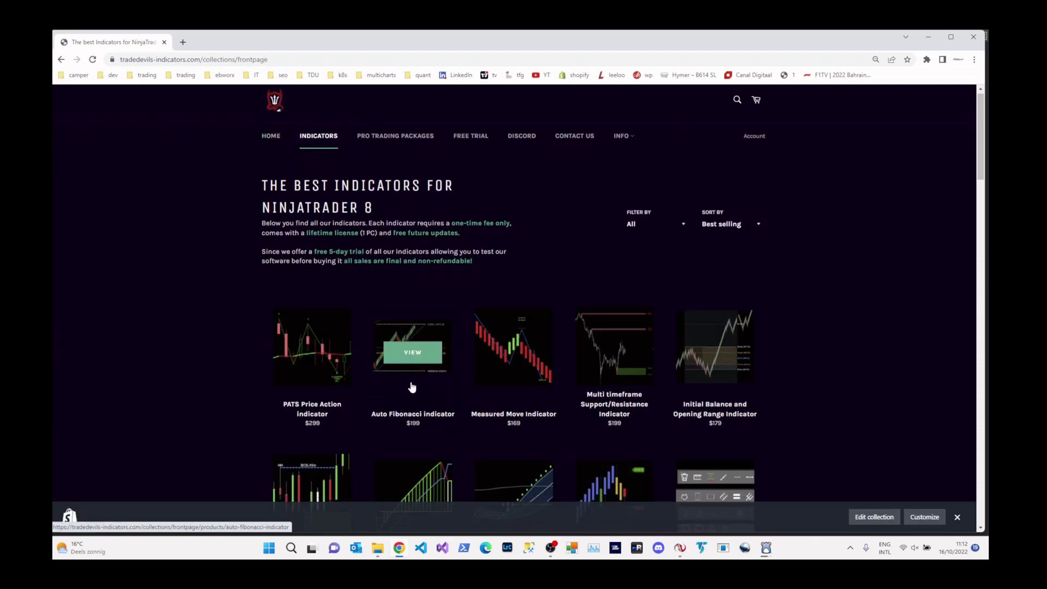
Step: Find "bar re" in the indicators collection and open the TDU Bar Replay indicator's product page
scroll(412, 387, down, 20)
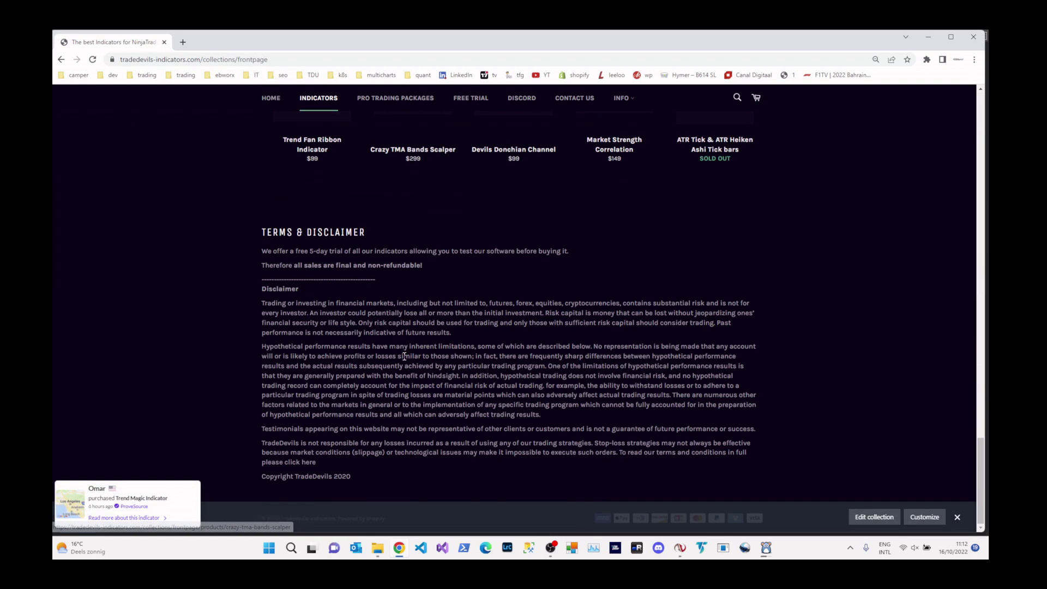
scroll(404, 356, up, 5)
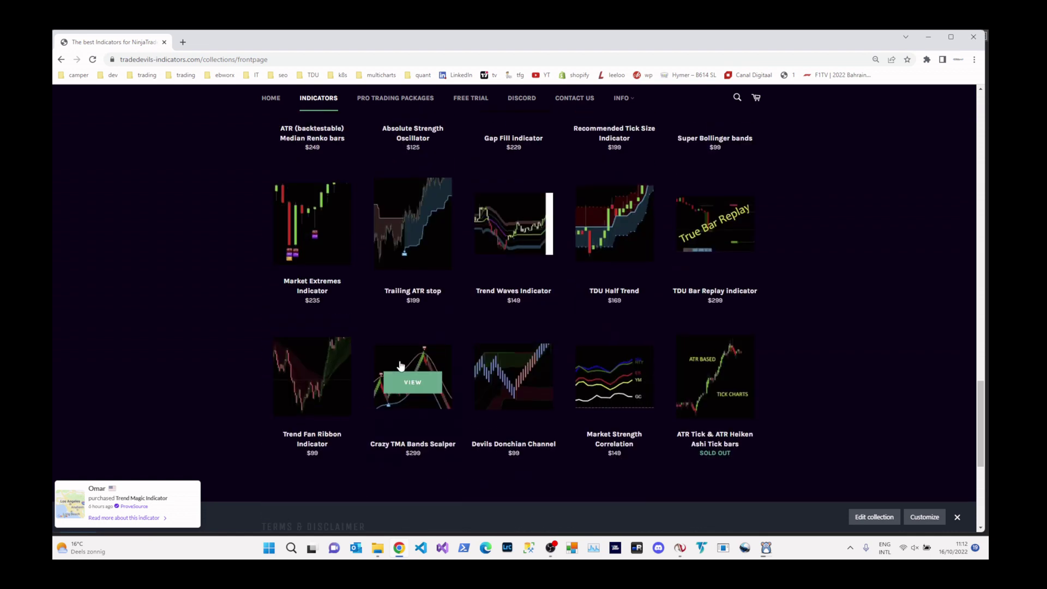
scroll(402, 365, up, 3)
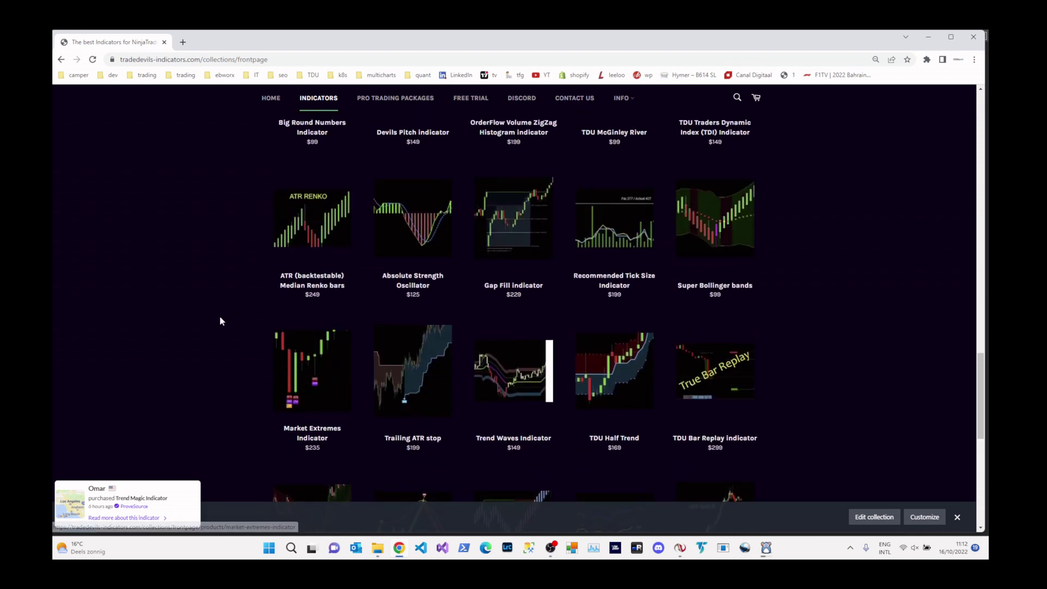
key(ctrl+f)
text(bar re)
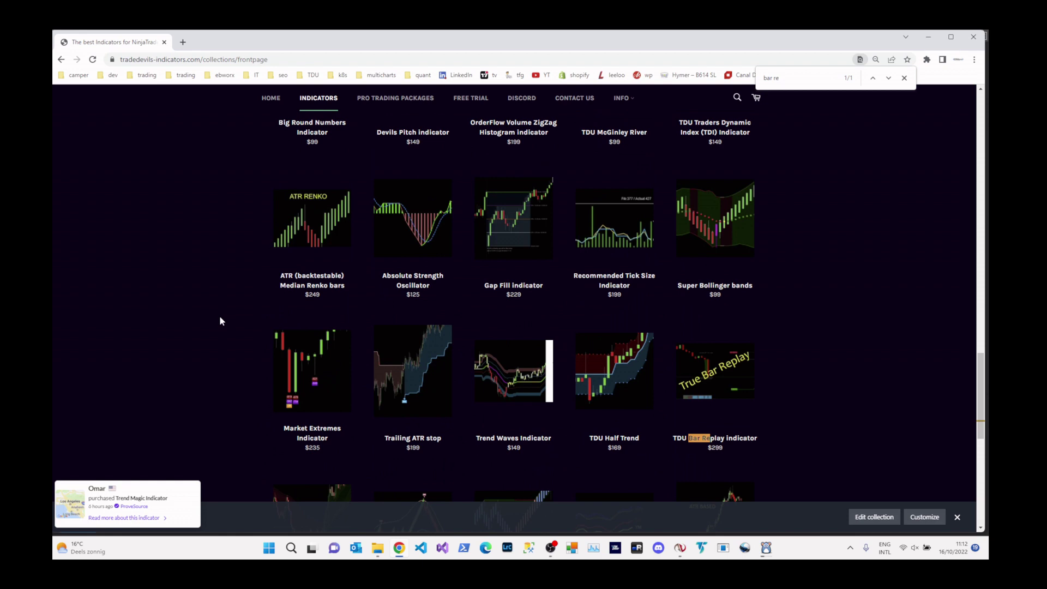
click(714, 383)
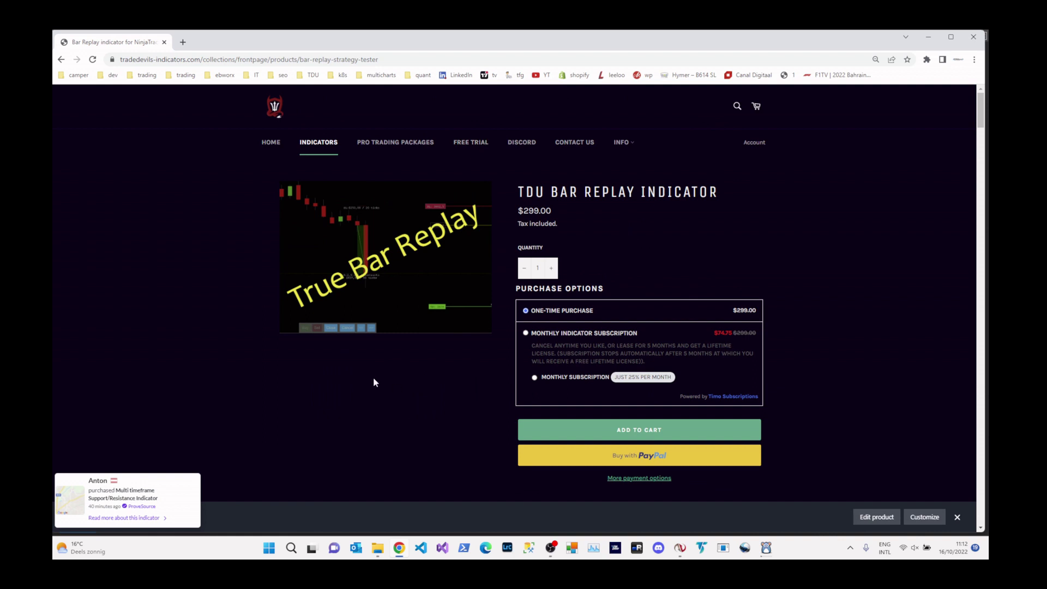
Step: Choose the Monthly Indicator Subscription as the purchase option for the TDU Bar Replay indicator
scroll(374, 381, down, 2)
scroll(392, 381, up, 2)
click(535, 338)
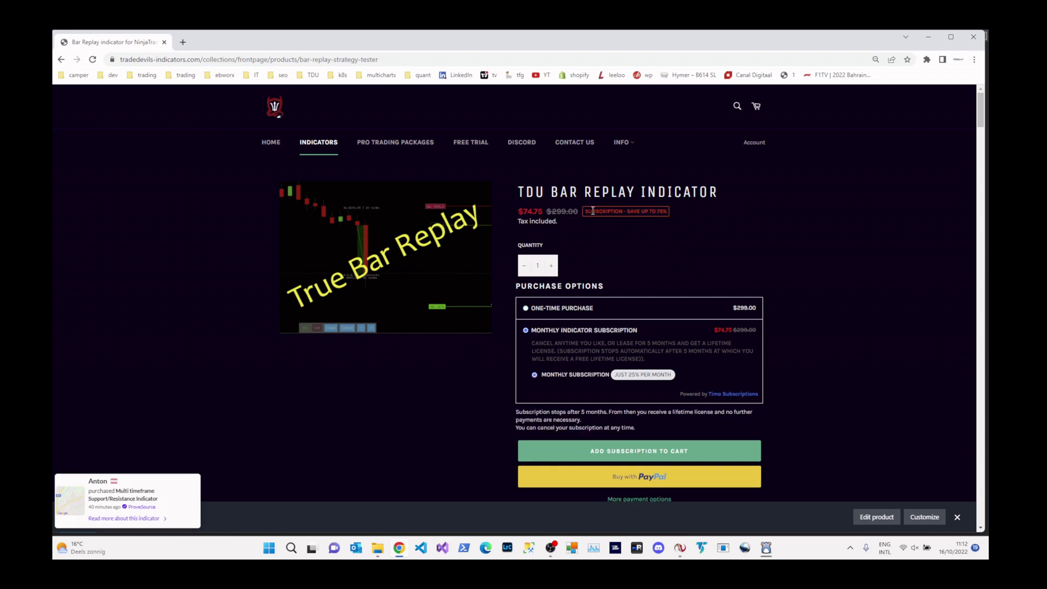
Step: Look through the product page's overview of the Bar Replay indicator and return to the purchase options
scroll(720, 303, down, 4)
scroll(847, 391, down, 3)
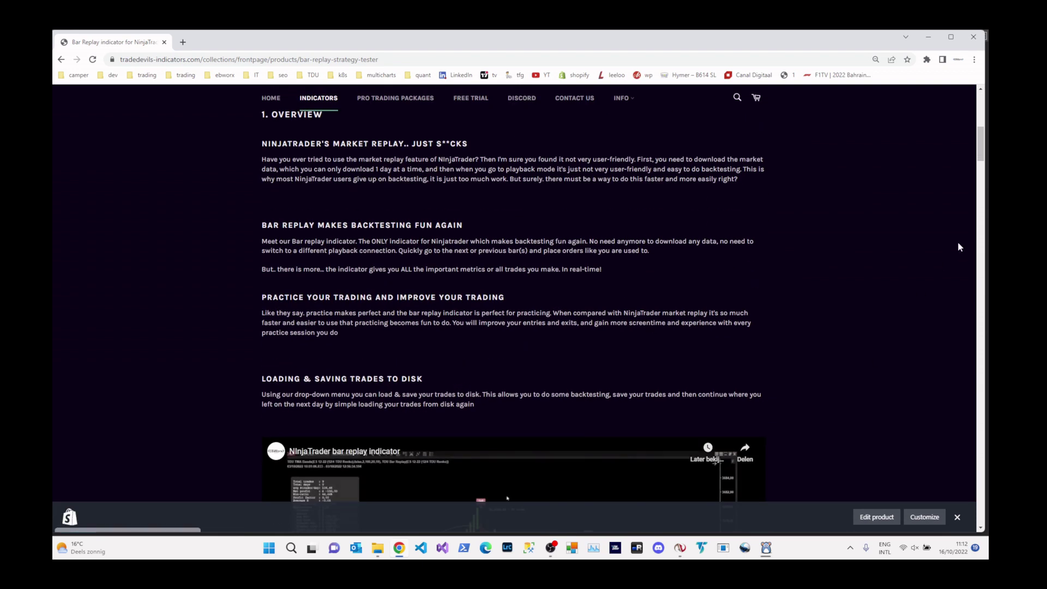
drag(983, 155, 979, 117)
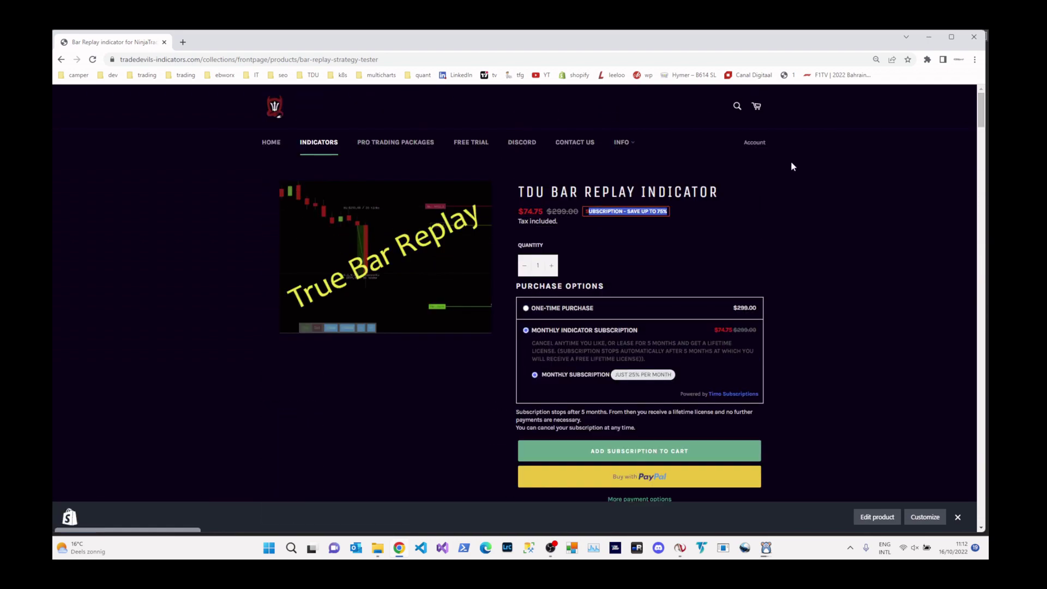